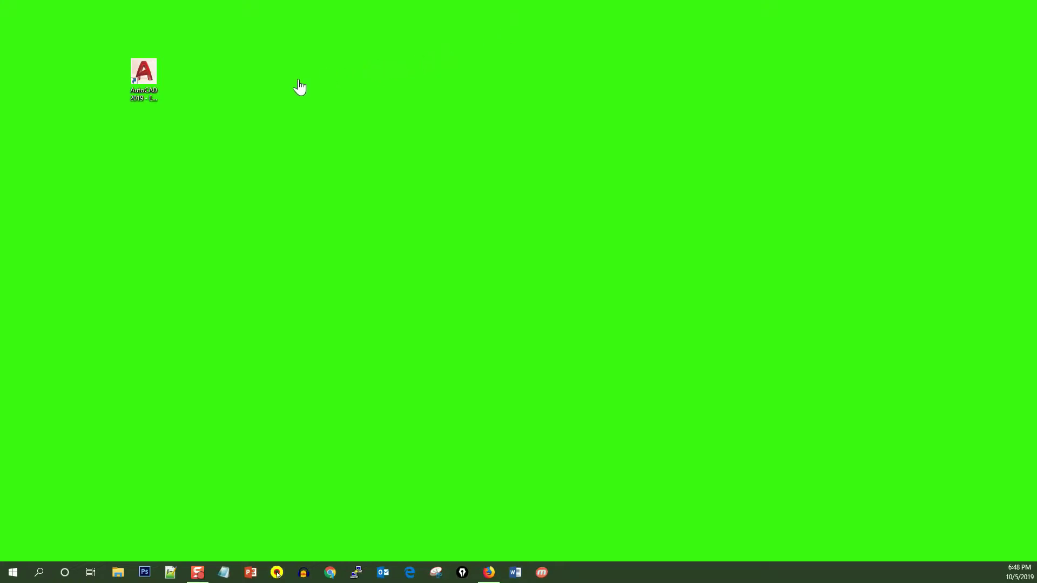
Step: Launch AutoCAD 2019 from the desktop shortcut and dismiss the licence activation prompt
double_click(152, 72)
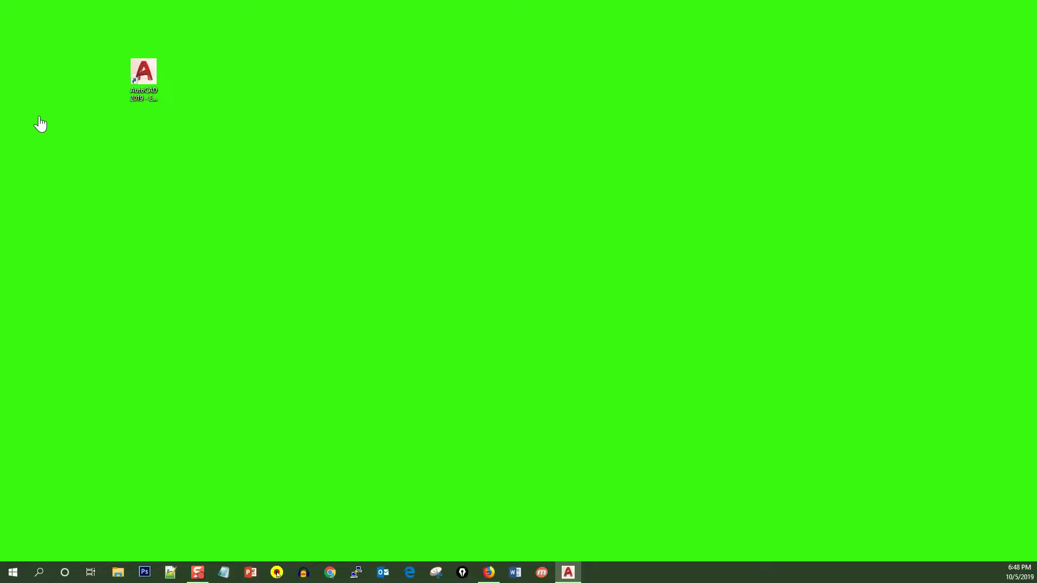
left_click(311, 395)
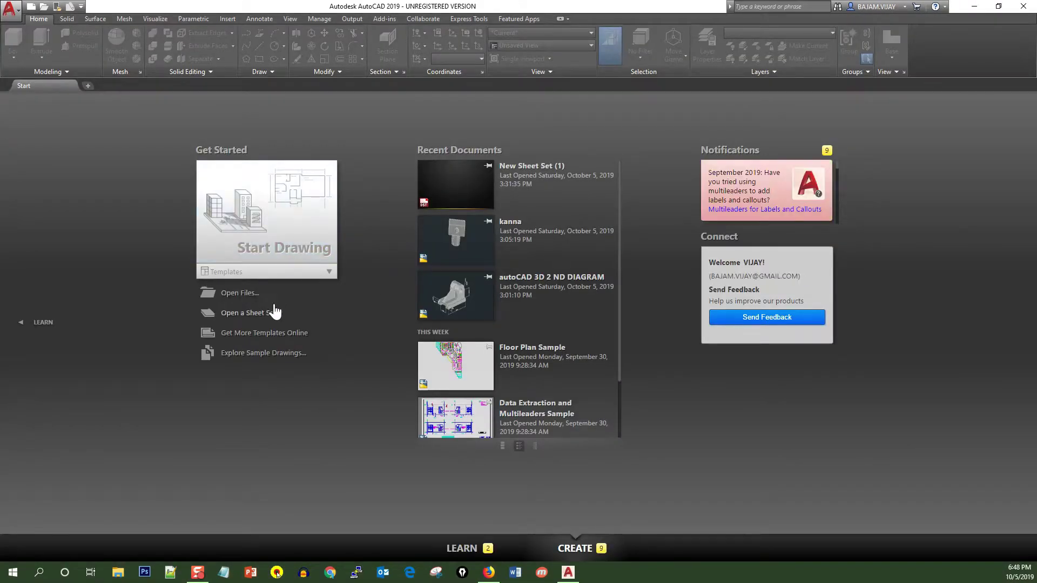
Step: Start a blank Drawing1 and switch to the 3D Modeling workspace
left_click(271, 231)
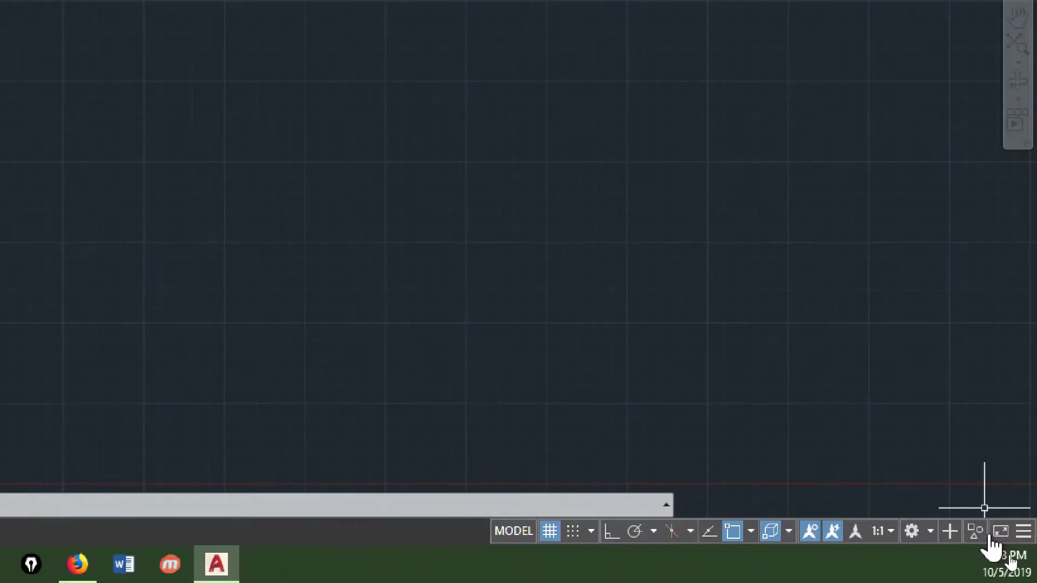
left_click(931, 532)
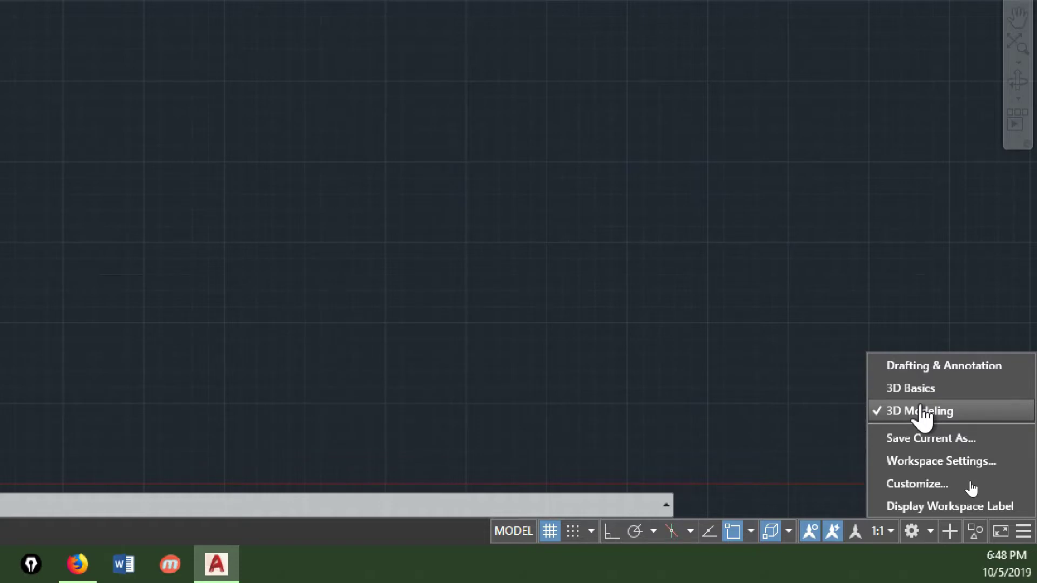
left_click(921, 410)
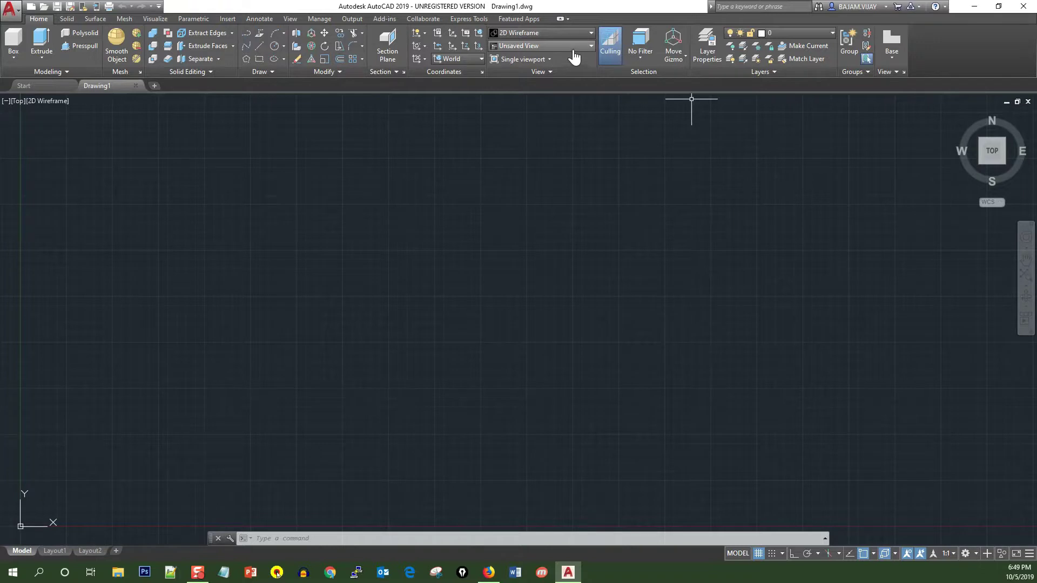
Step: Set the view to SE Isometric and set UCSICON to Noorigin
left_click(592, 47)
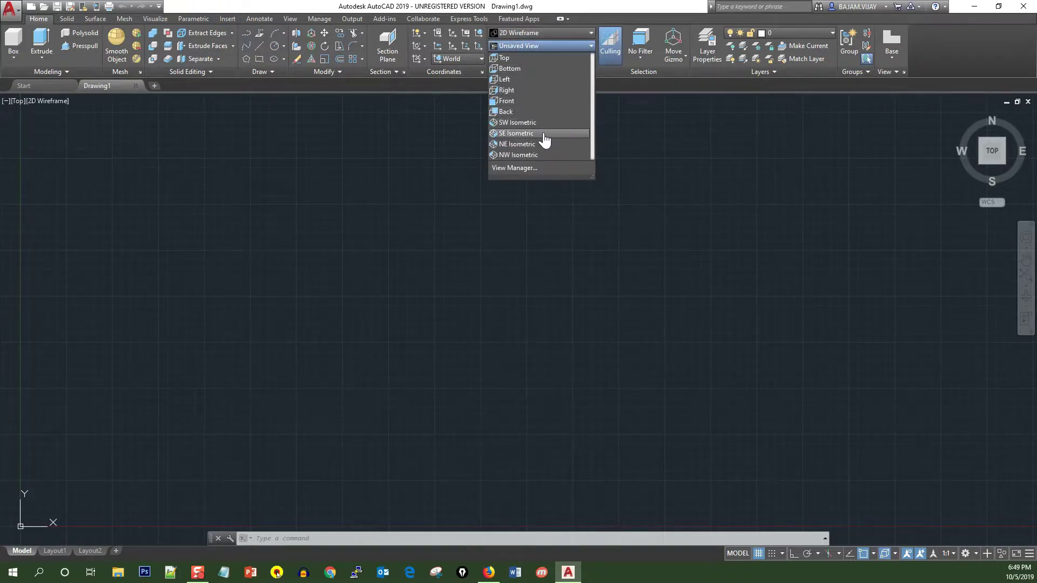
left_click(545, 140)
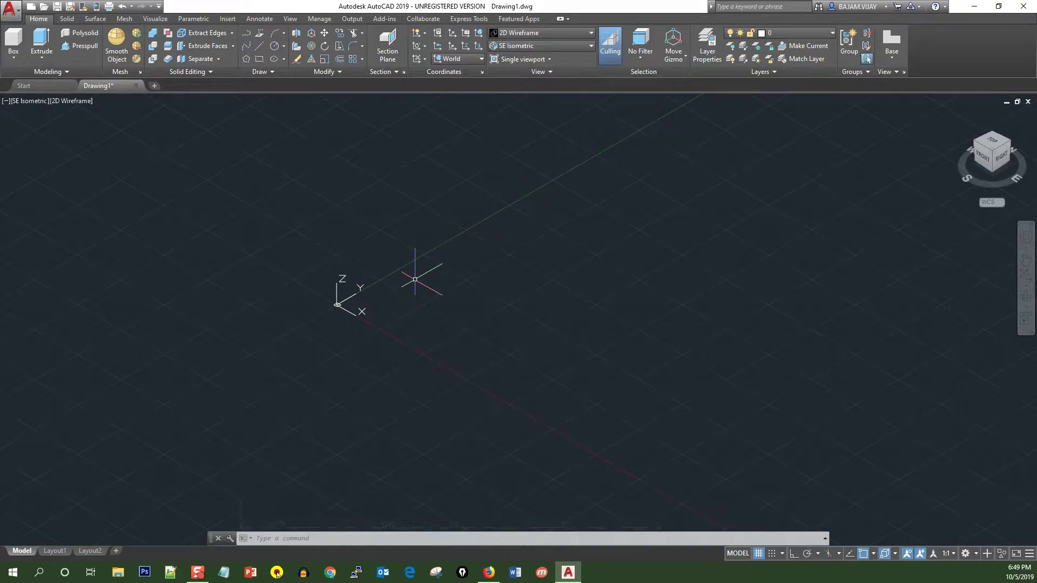
type("u")
type("c")
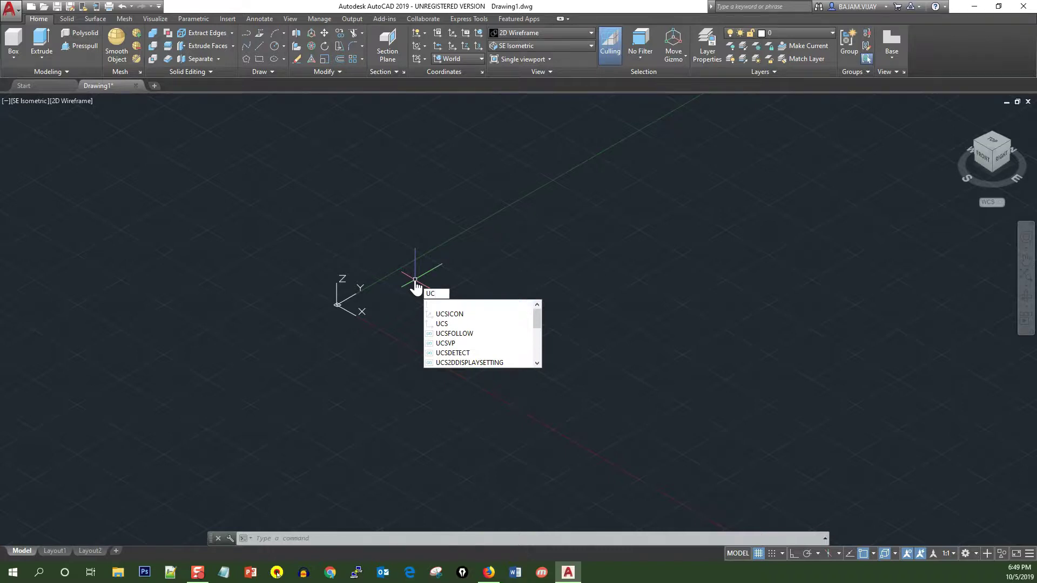
key("Down")
key("Return")
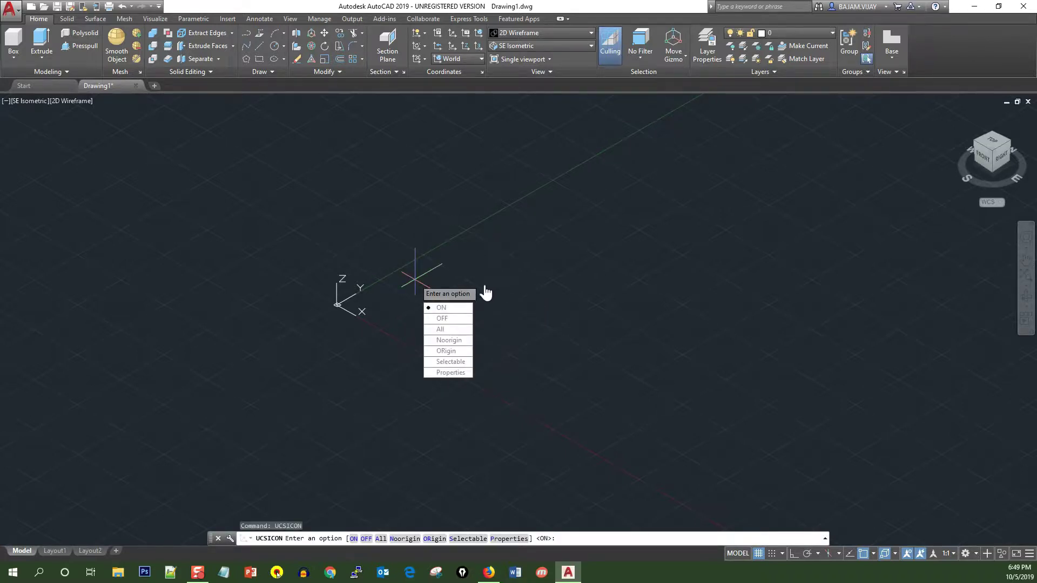
left_click(440, 342)
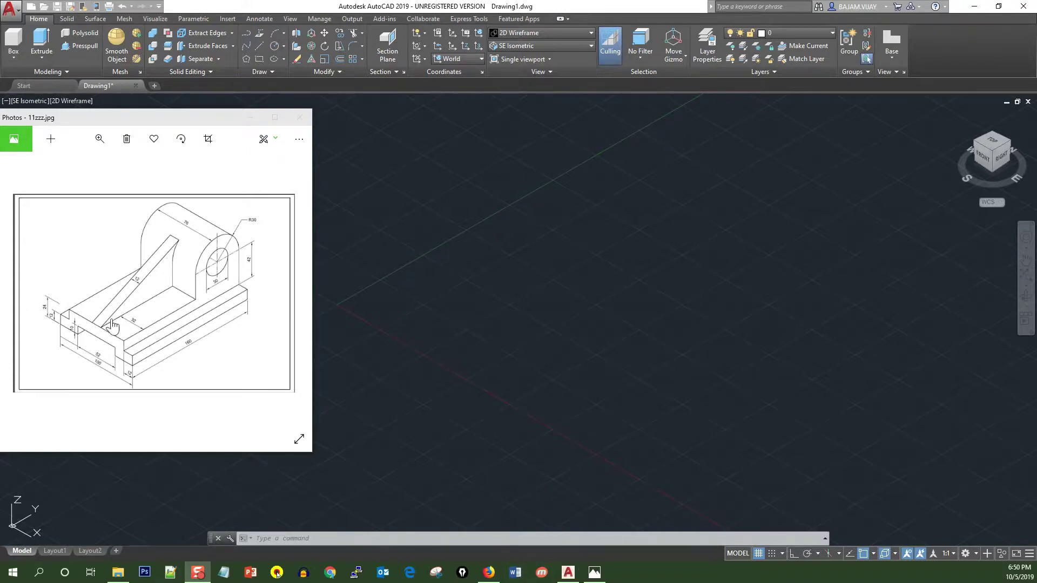
Step: Align the UCS to the Front preset, then show the reference image 11zzz.jpg again
left_click(592, 573)
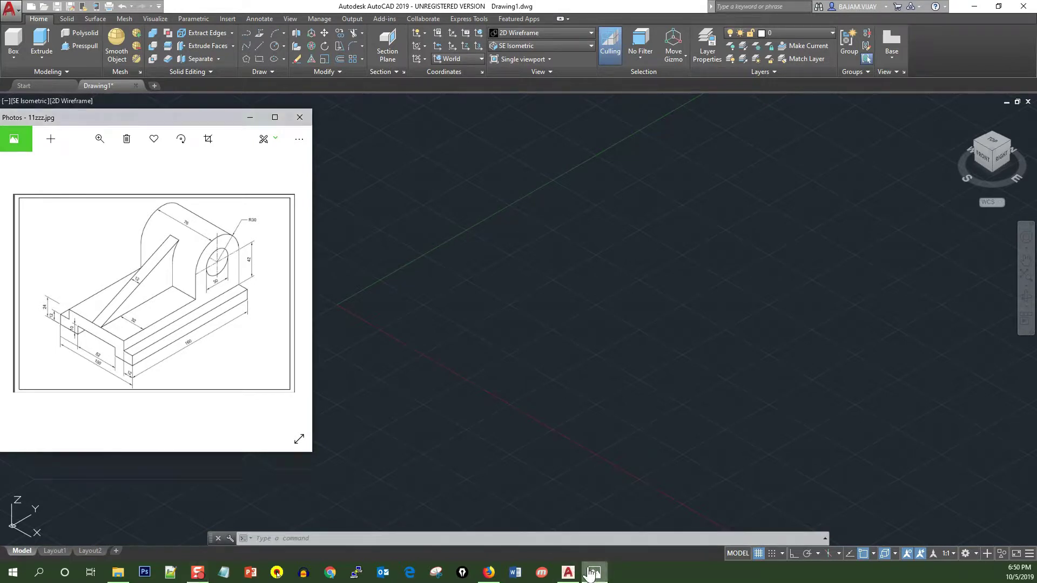
left_click(593, 573)
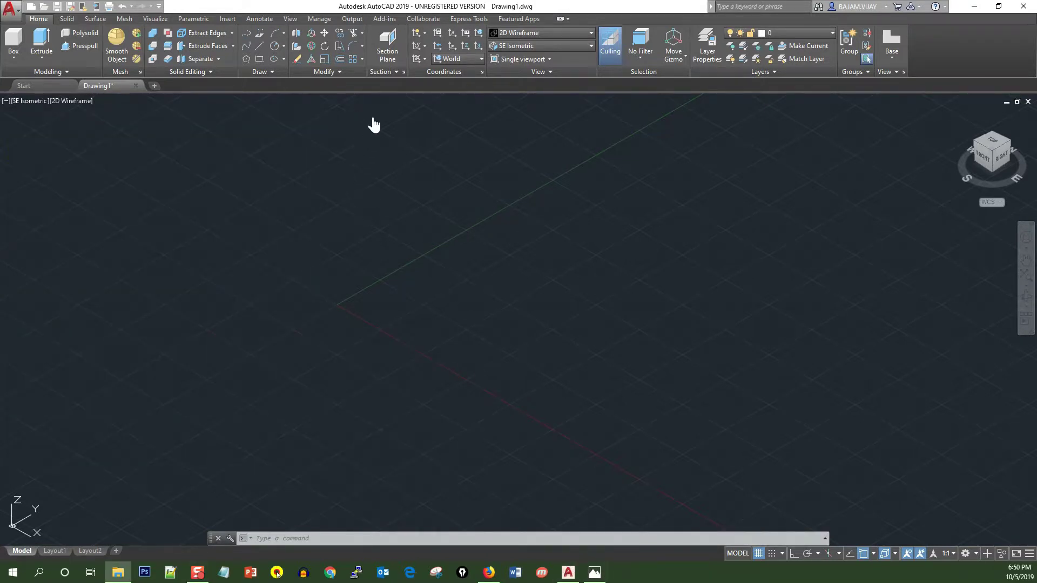
left_click(479, 60)
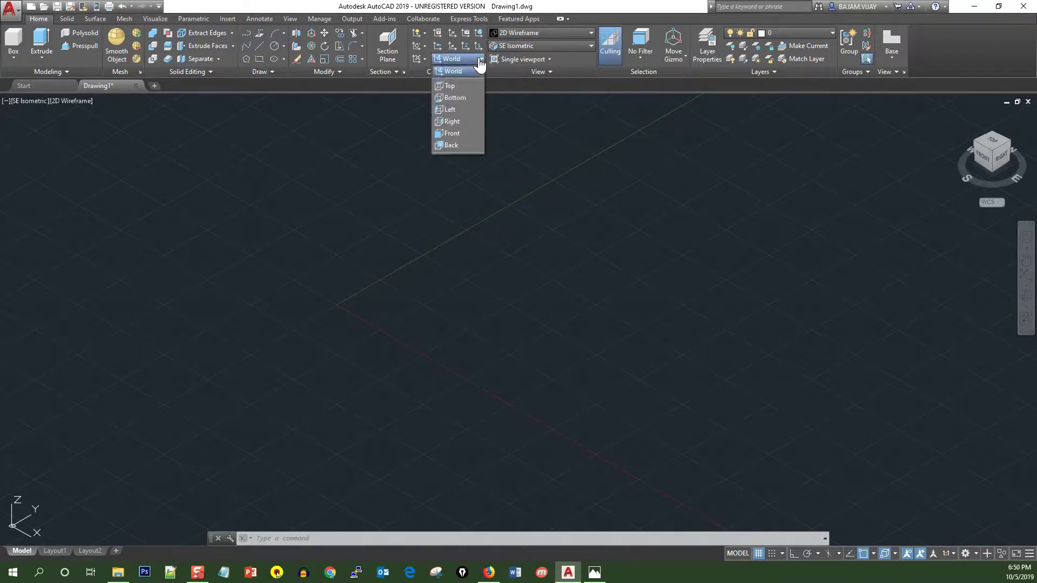
left_click(456, 133)
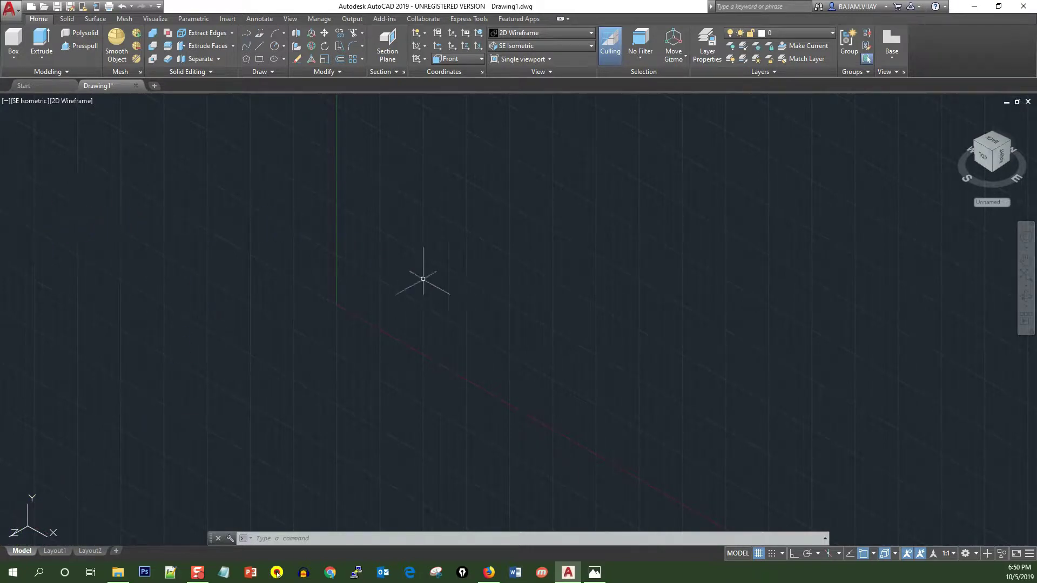
left_click(594, 573)
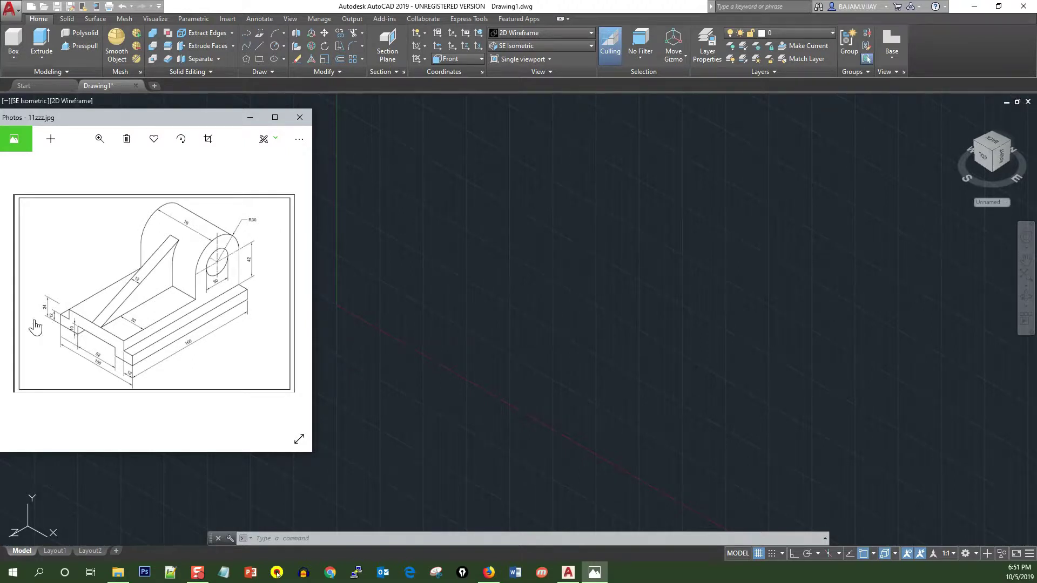
Step: Hide the reference image, start a line at a base point, and turn Ortho on
left_click(594, 575)
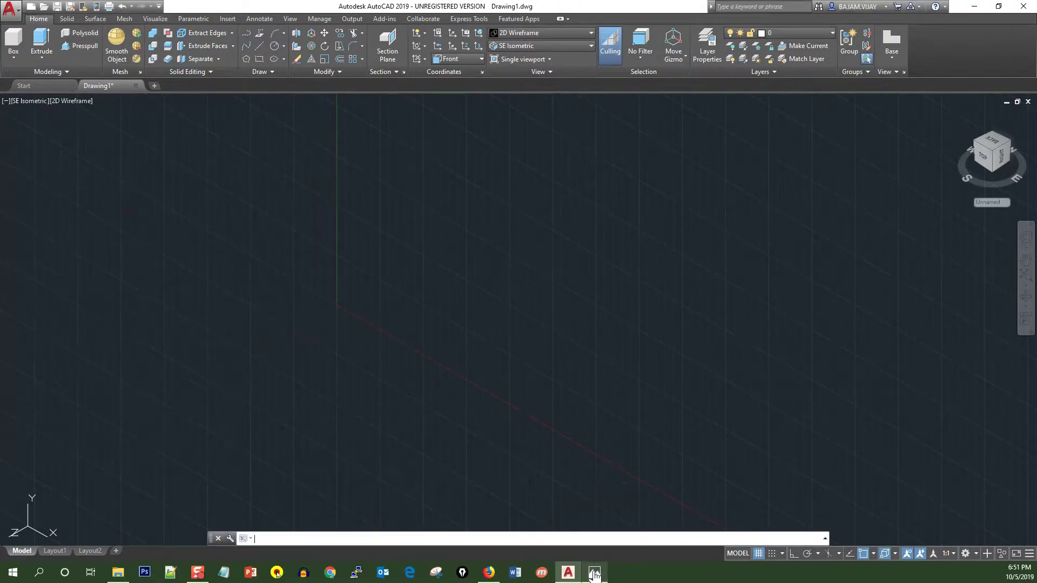
left_click(538, 411)
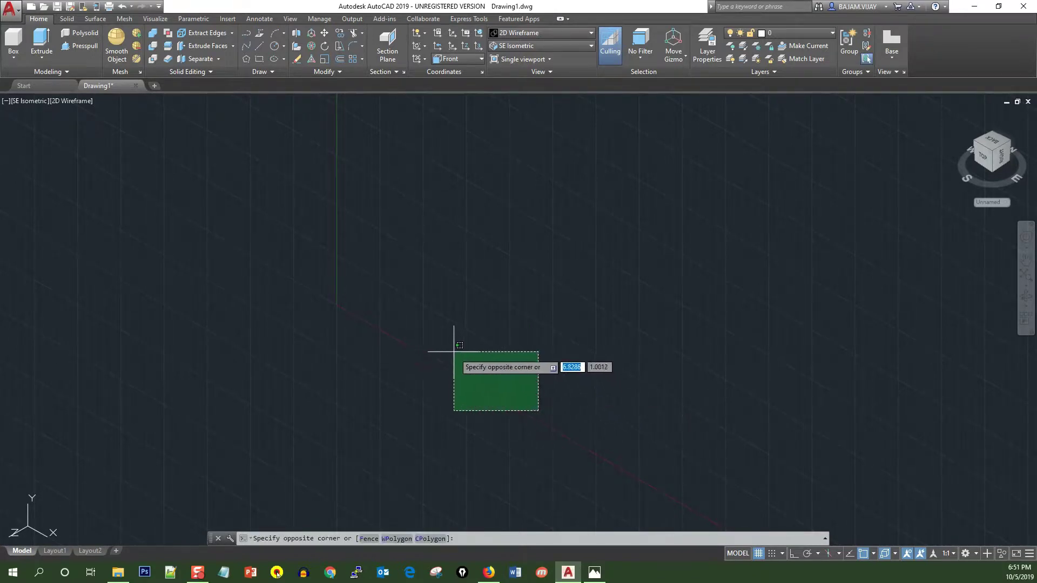
key("Escape")
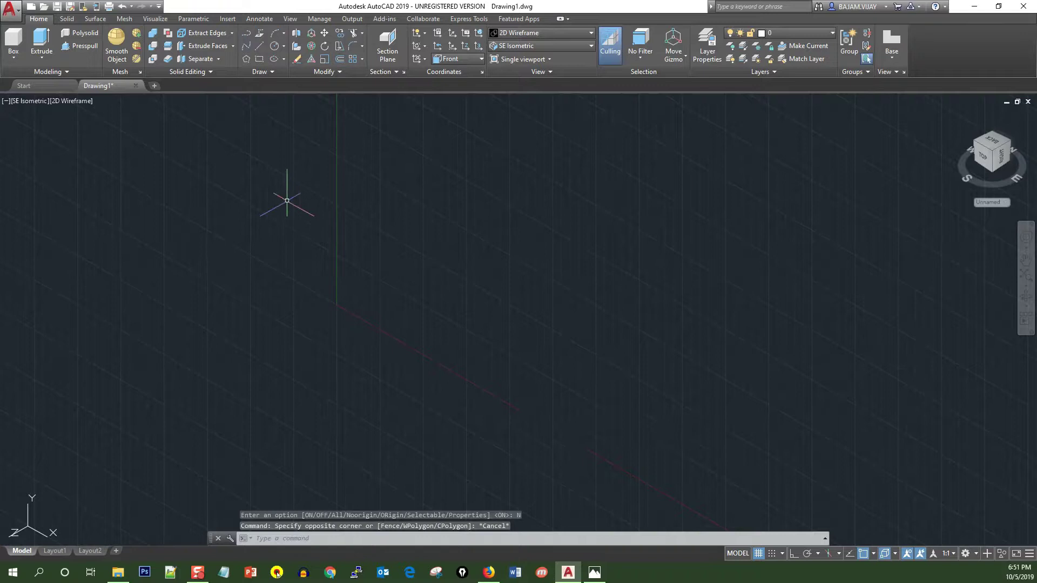
left_click(258, 48)
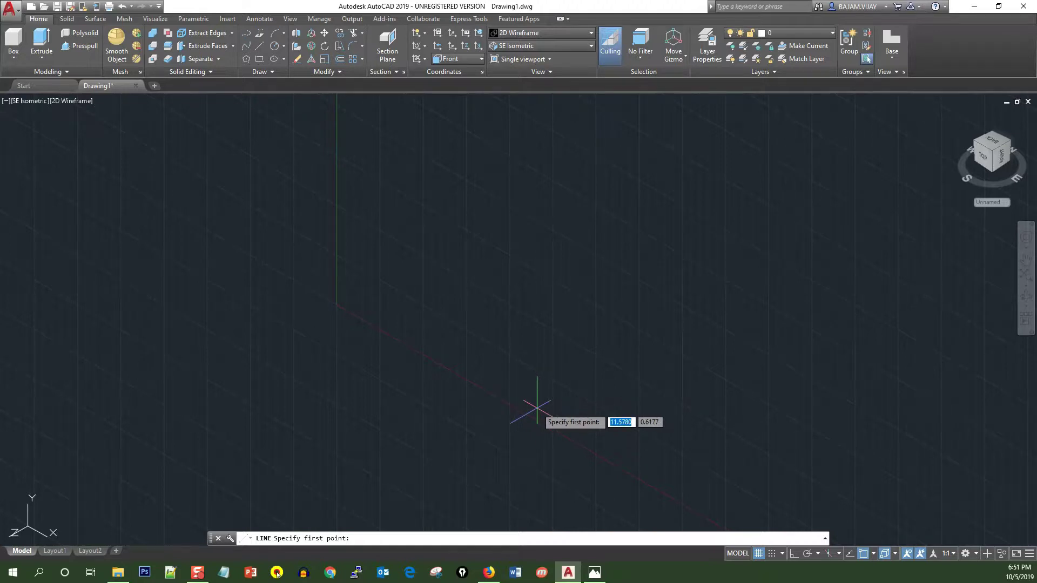
left_click(563, 411)
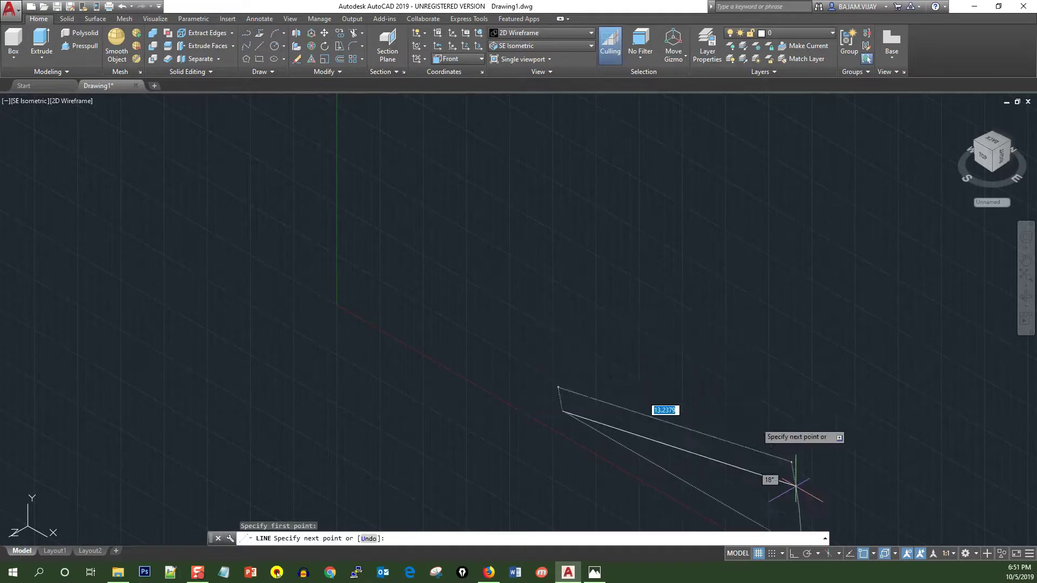
left_click(793, 554)
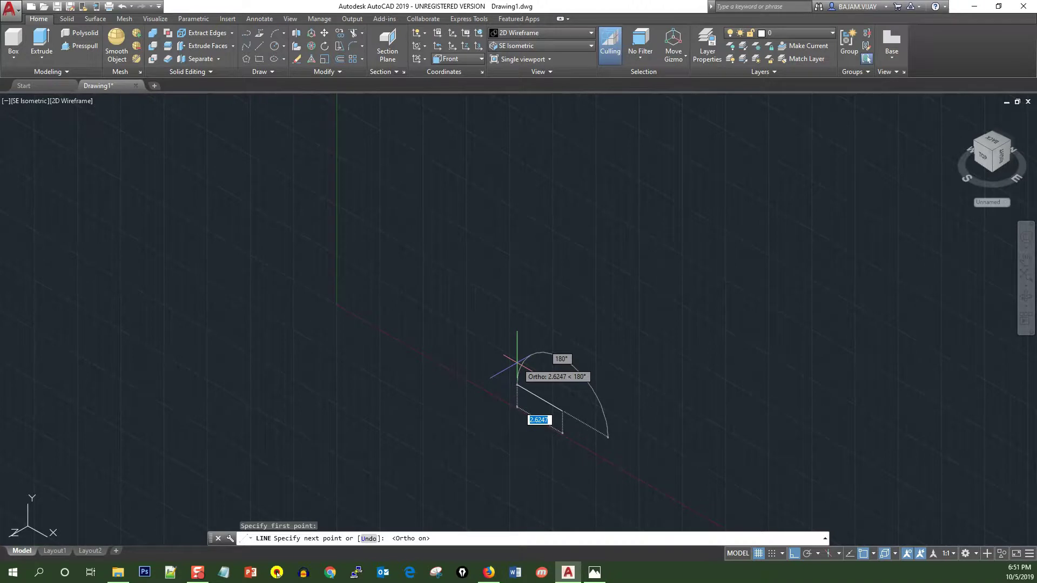
Step: Draw the 24-unit base edge and centre it in the view
type("24")
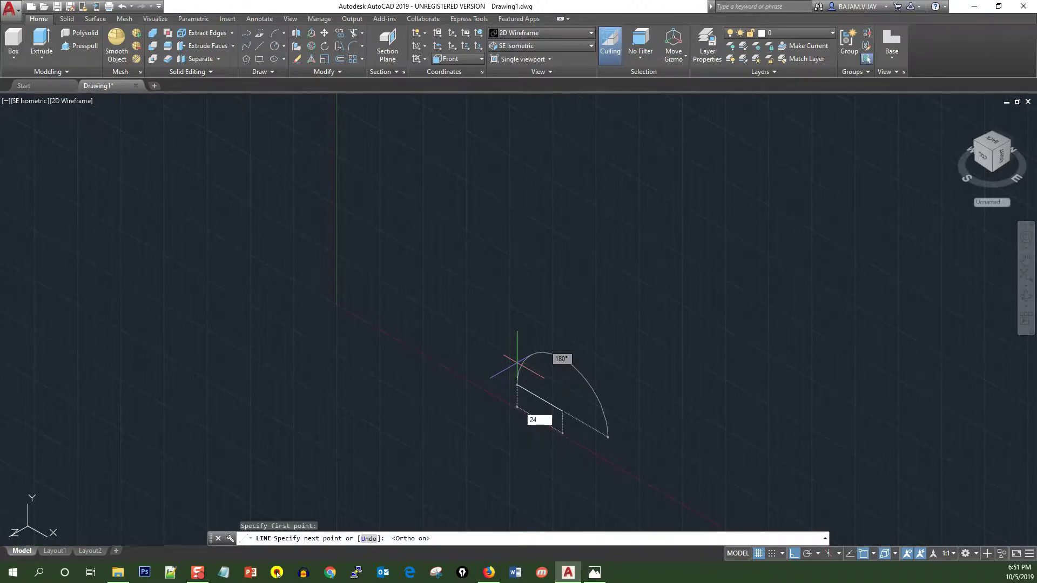
key("Return")
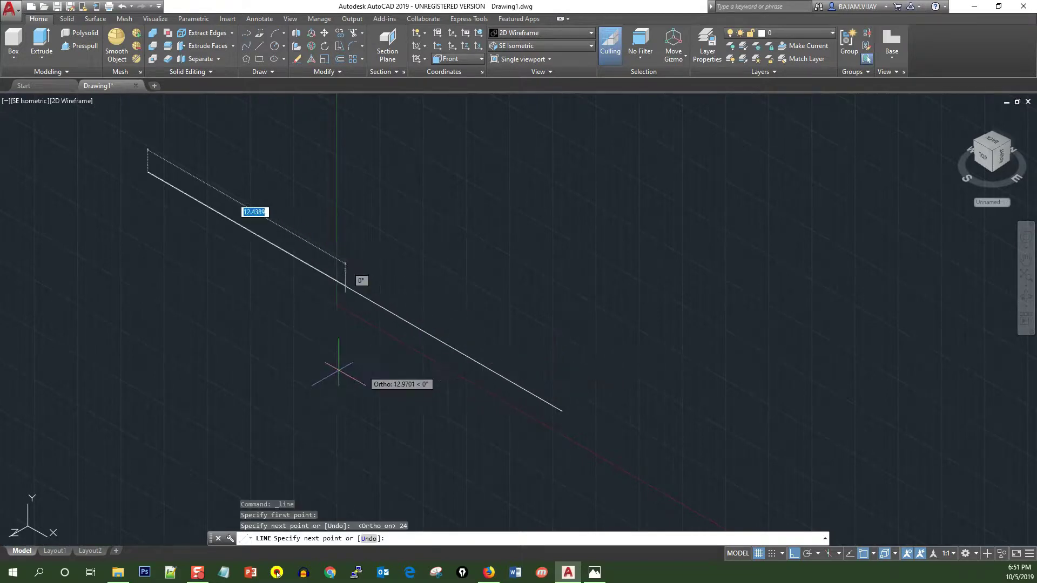
key("Escape")
scroll(370, 365, "down", 4)
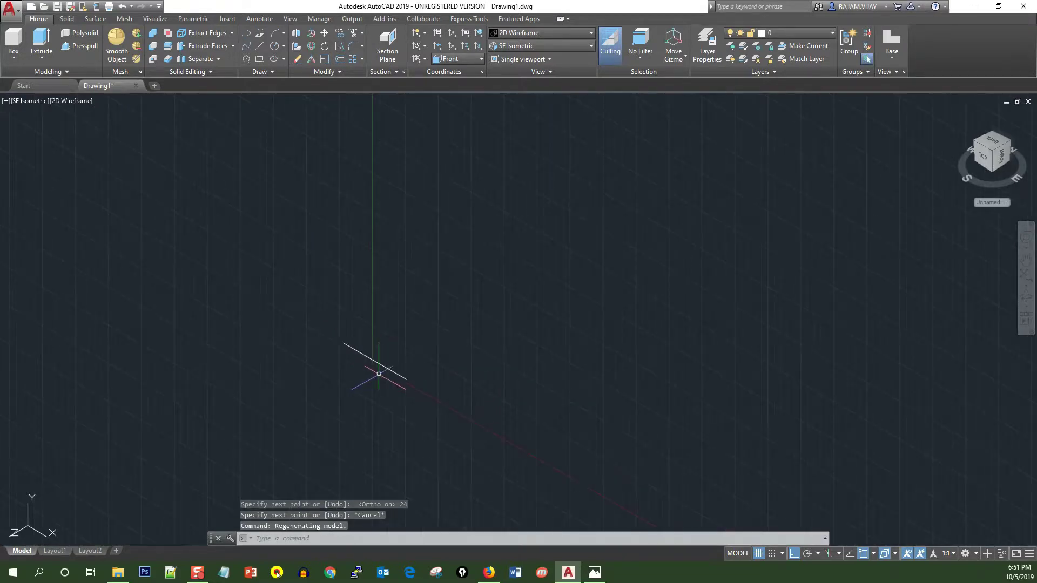
scroll(419, 357, "up", 2)
scroll(207, 336, "down", 4)
scroll(157, 322, "up", 2)
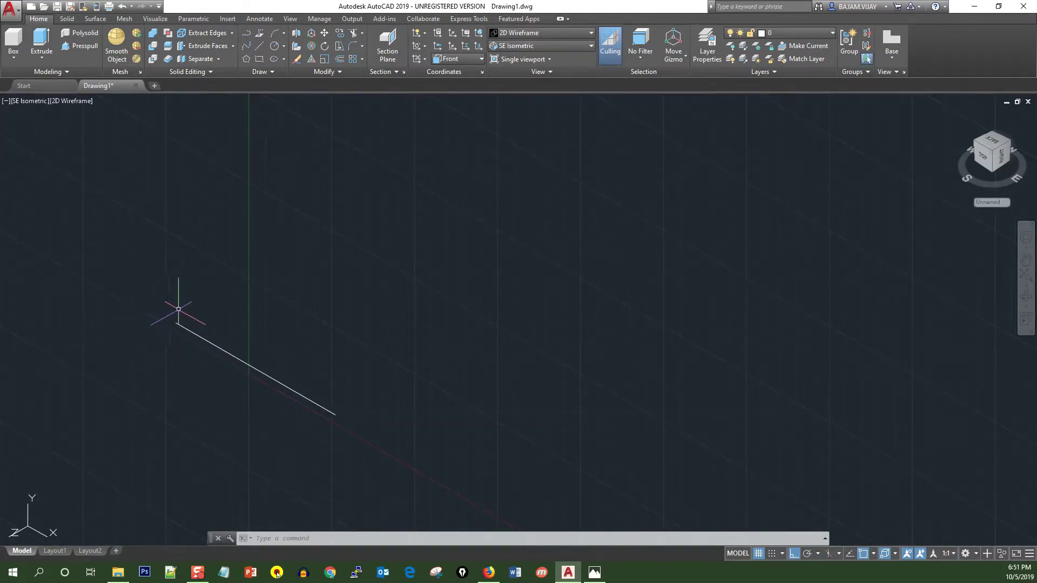
middle_click_drag(255, 354, 520, 335)
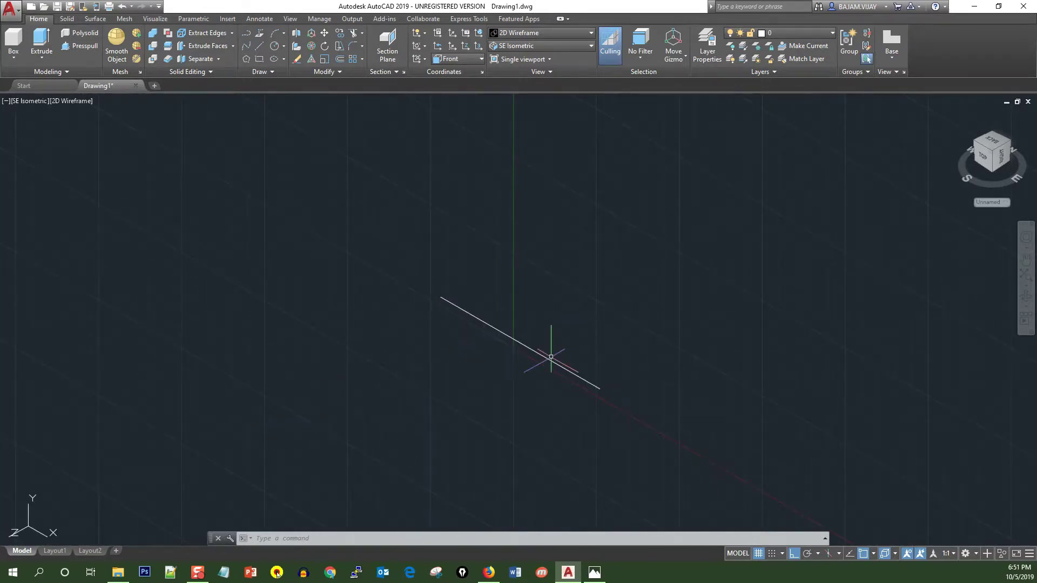
scroll(470, 342, "down", 2)
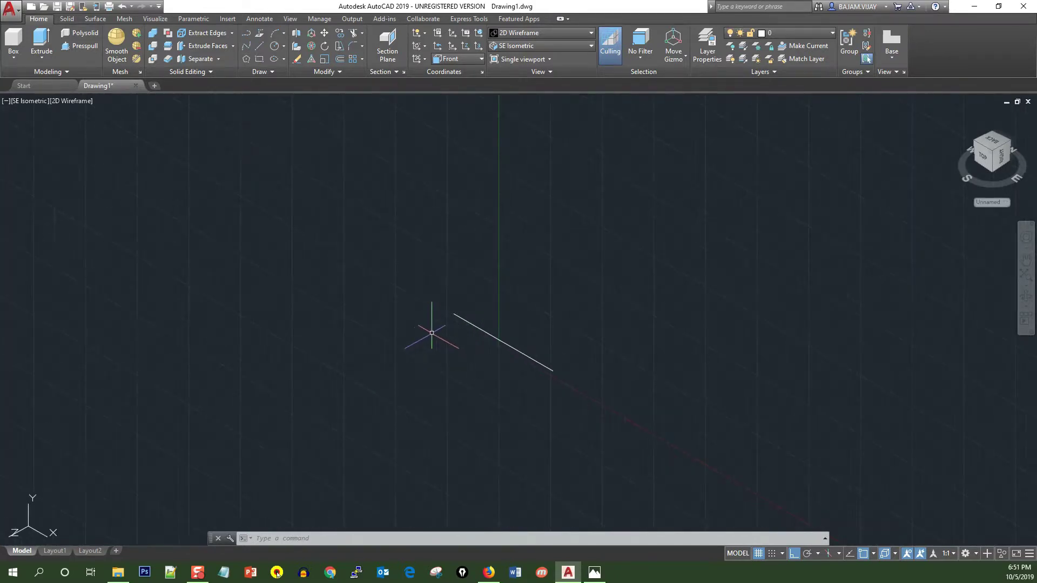
Step: From the base edge's end, draw the 10-unit rise and the 52-unit segment
left_click(259, 46)
left_click(456, 307)
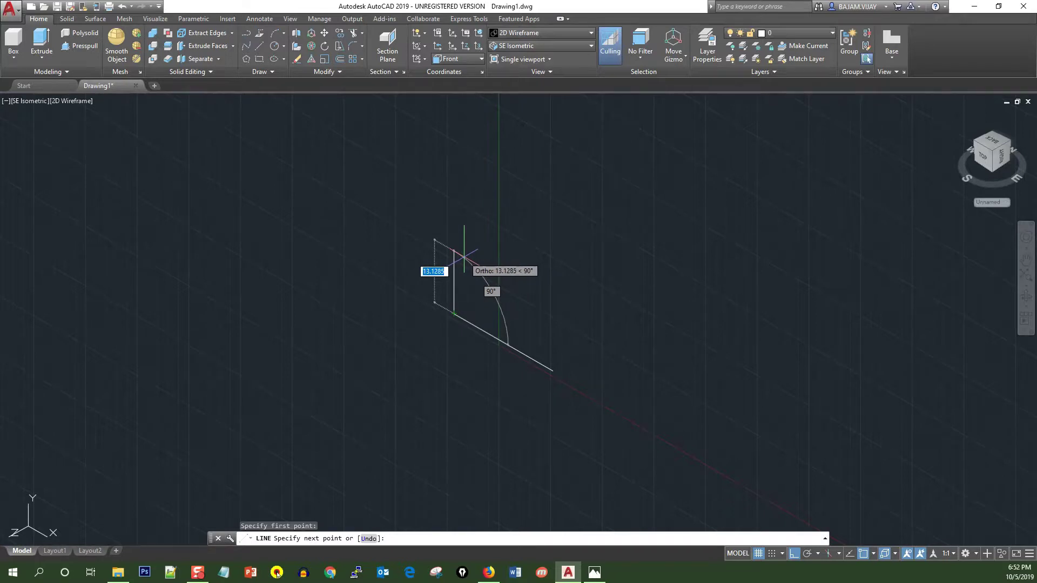
type("10")
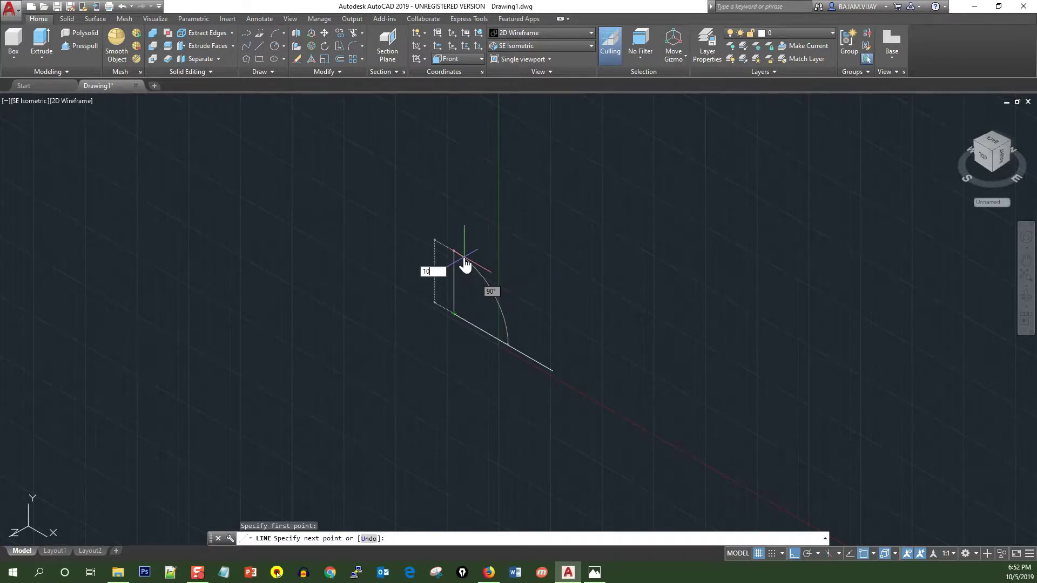
key("Return")
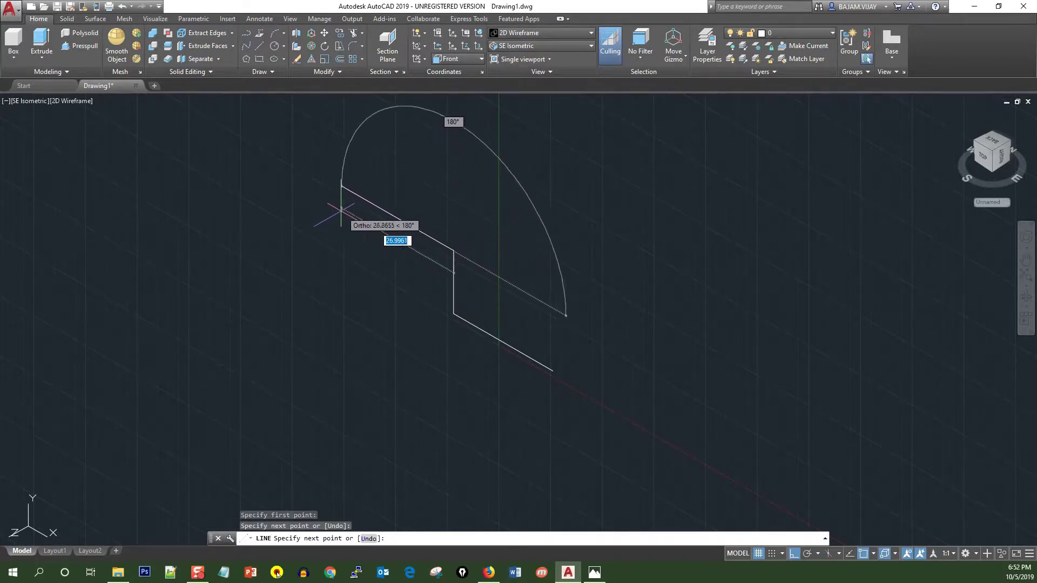
type("52")
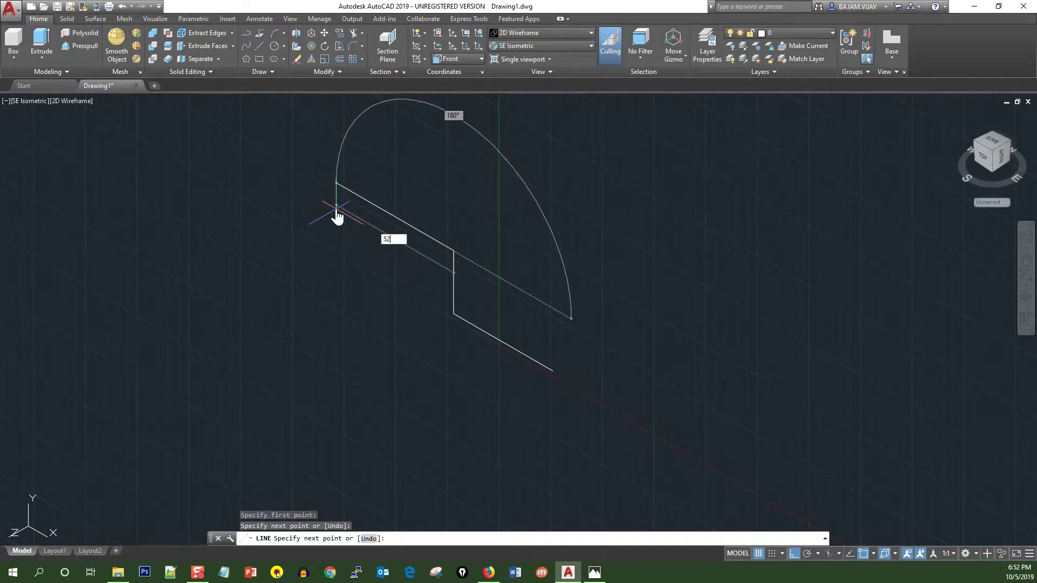
key("Return")
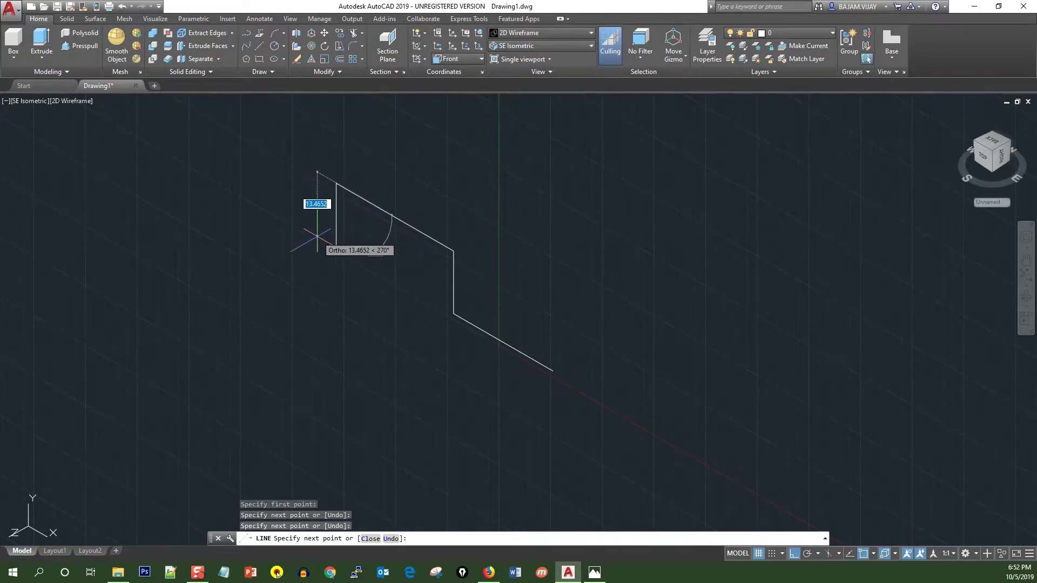
Step: Add the 10-unit step and the final 24-unit segment to finish the outline
type("1")
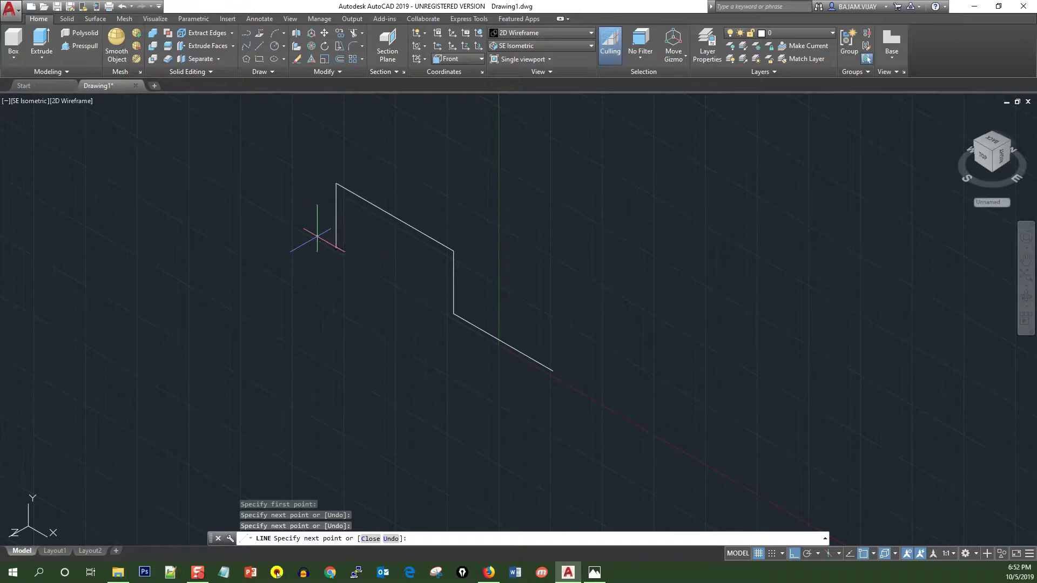
key("Return")
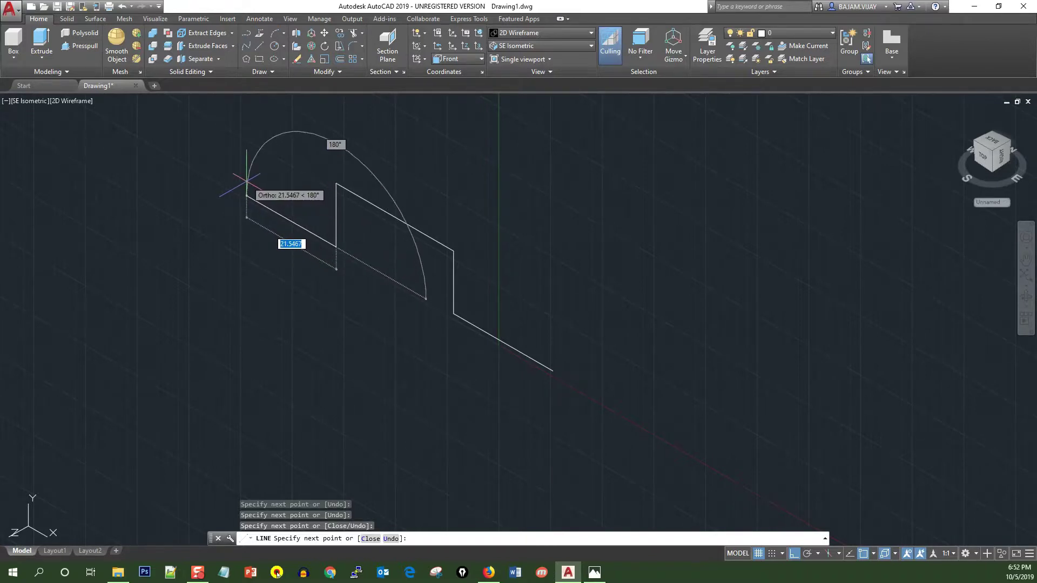
type("24")
key("Return")
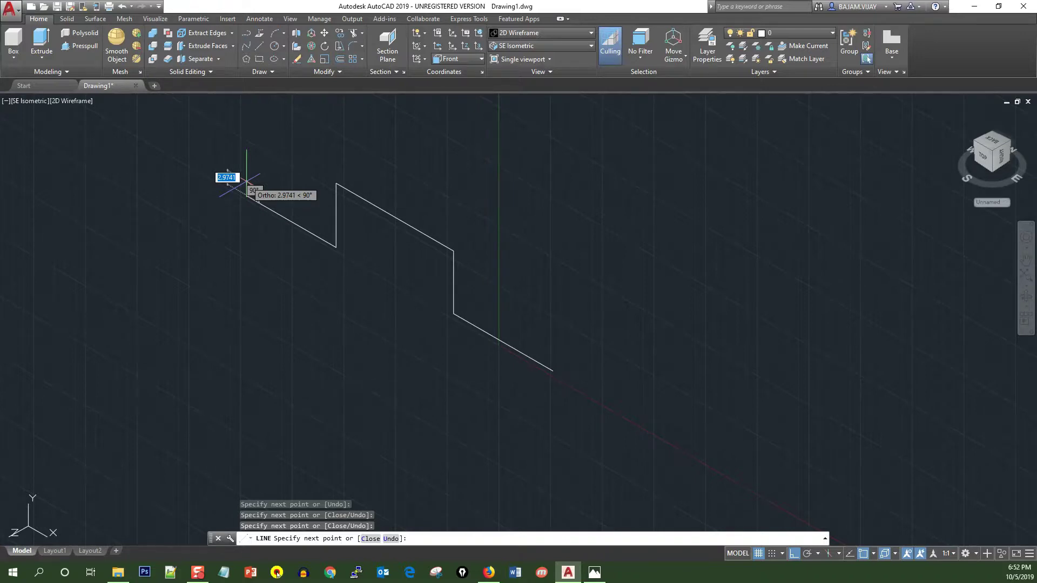
key("Escape")
scroll(394, 209, "down", 4)
scroll(416, 218, "up", 2)
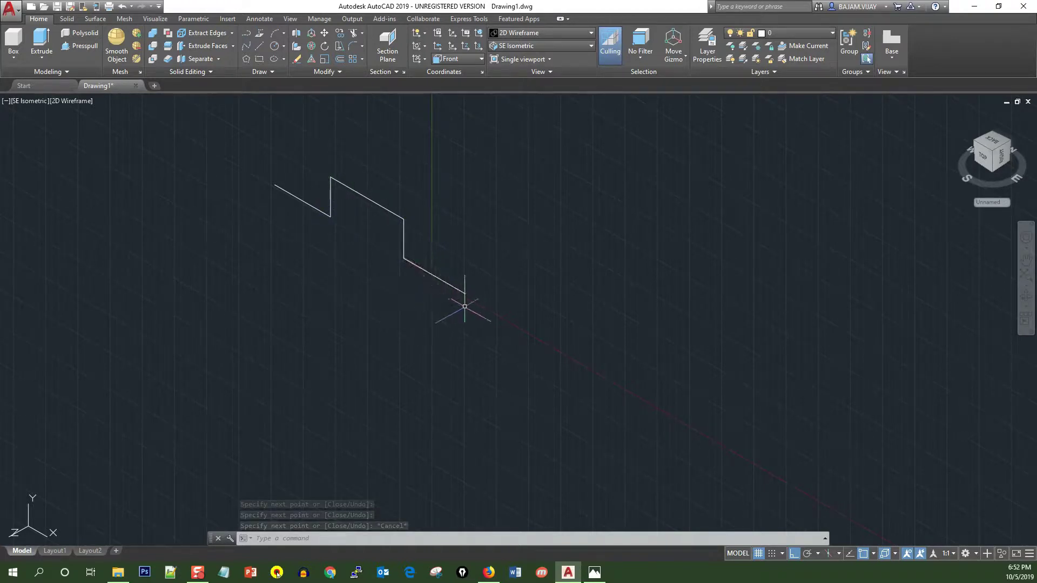
Step: Join all stepped profile lines into one polyline and show the reference image
left_click(501, 314)
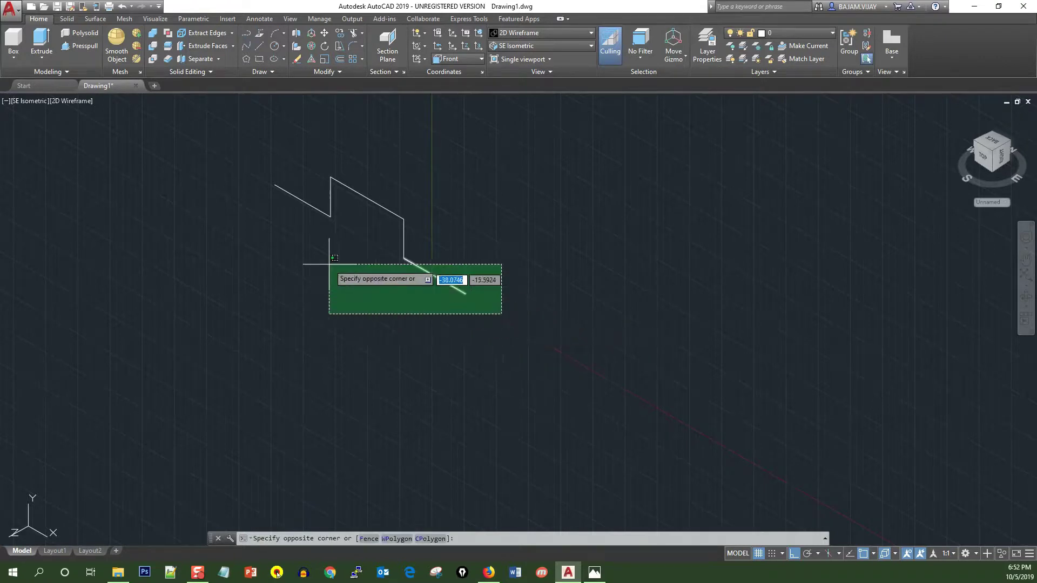
left_click(250, 145)
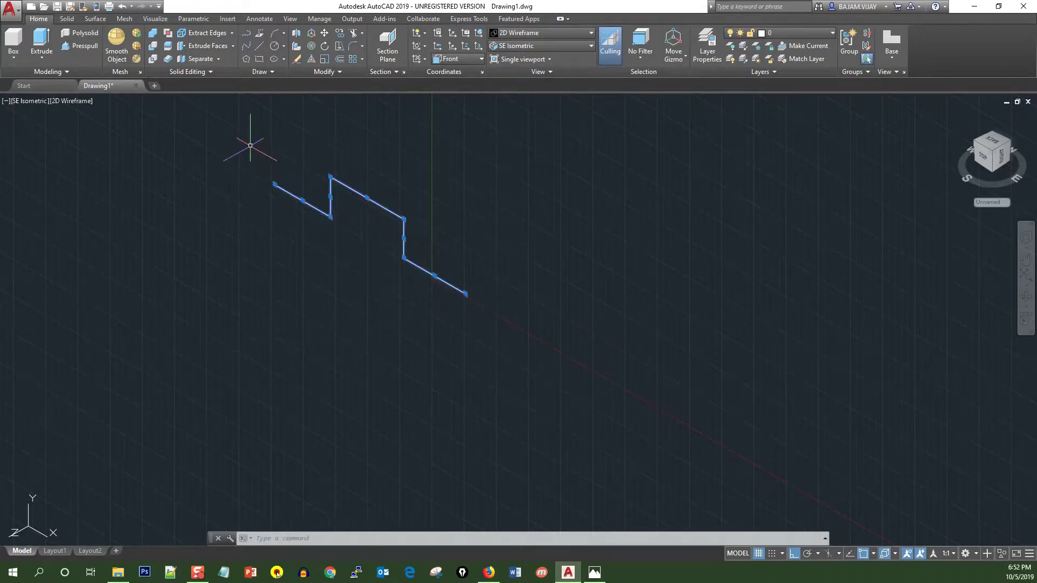
left_click(339, 72)
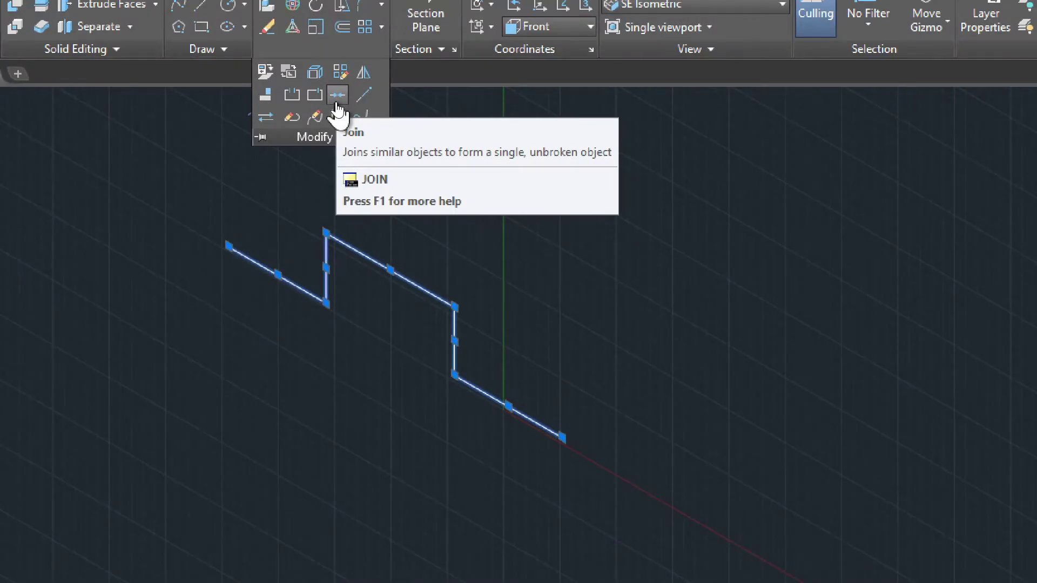
left_click(337, 102)
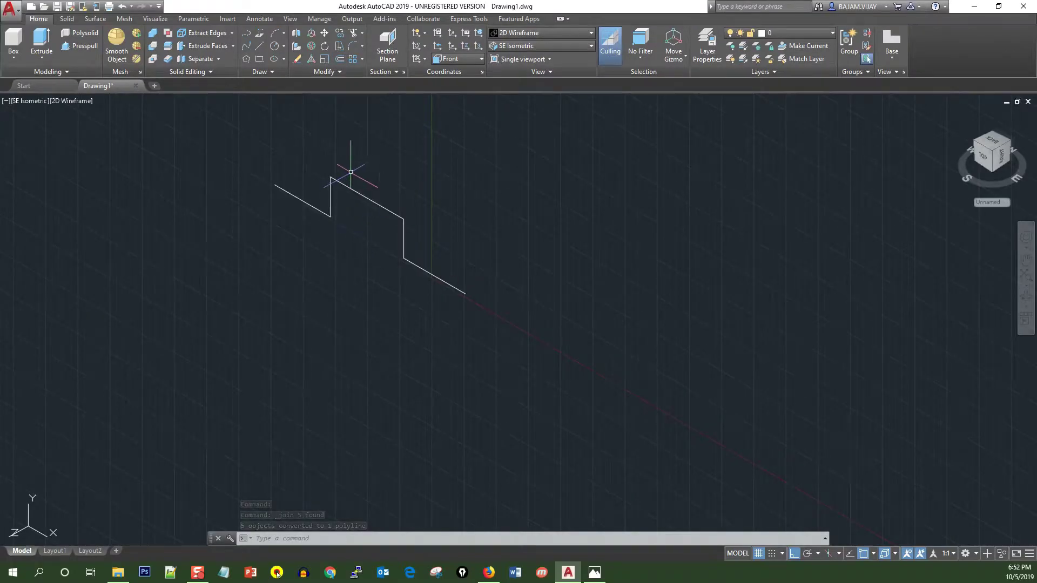
mouse_move(381, 246)
middle_mouse_down()
mouse_move(446, 358)
mouse_move(374, 324)
mouse_move(524, 296)
mouse_move(429, 333)
mouse_move(368, 278)
mouse_move(412, 315)
mouse_move(401, 361)
mouse_move(444, 382)
mouse_move(403, 315)
mouse_move(426, 318)
middle_mouse_up()
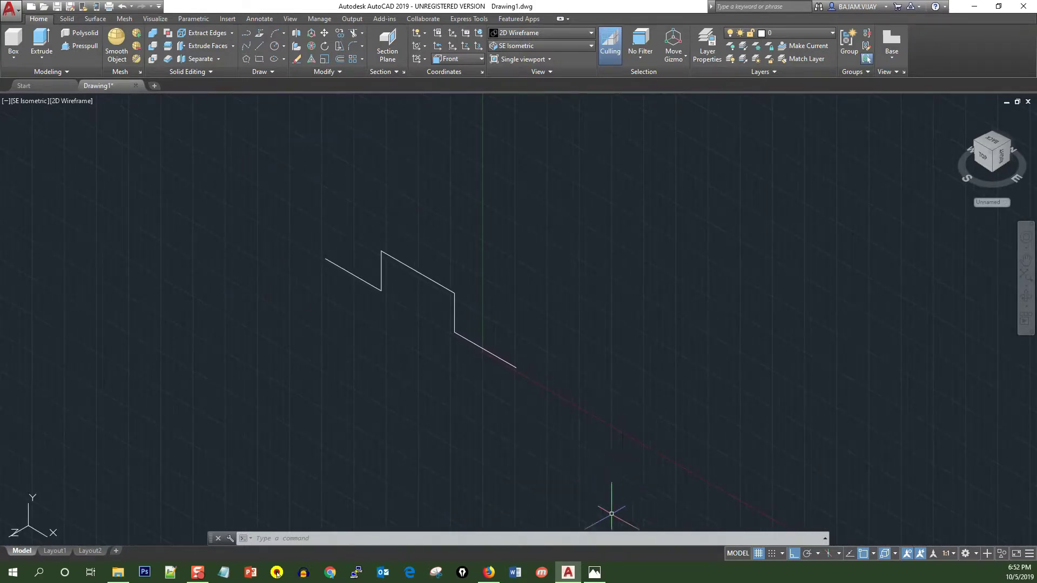
left_click(595, 574)
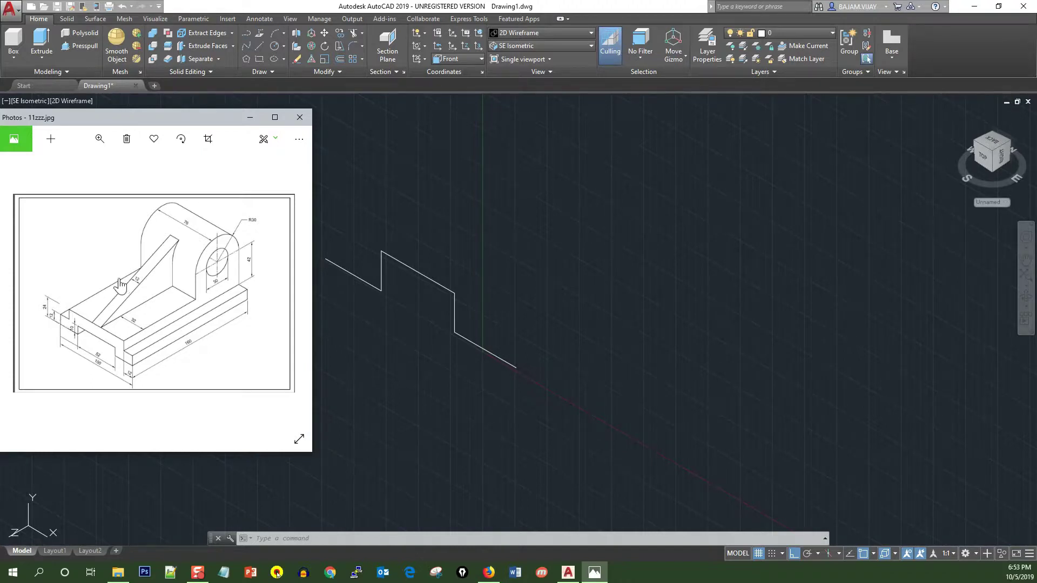
Step: Hide the reference image and make a first, abandoned 12-unit offset attempt on the profile
left_click(595, 573)
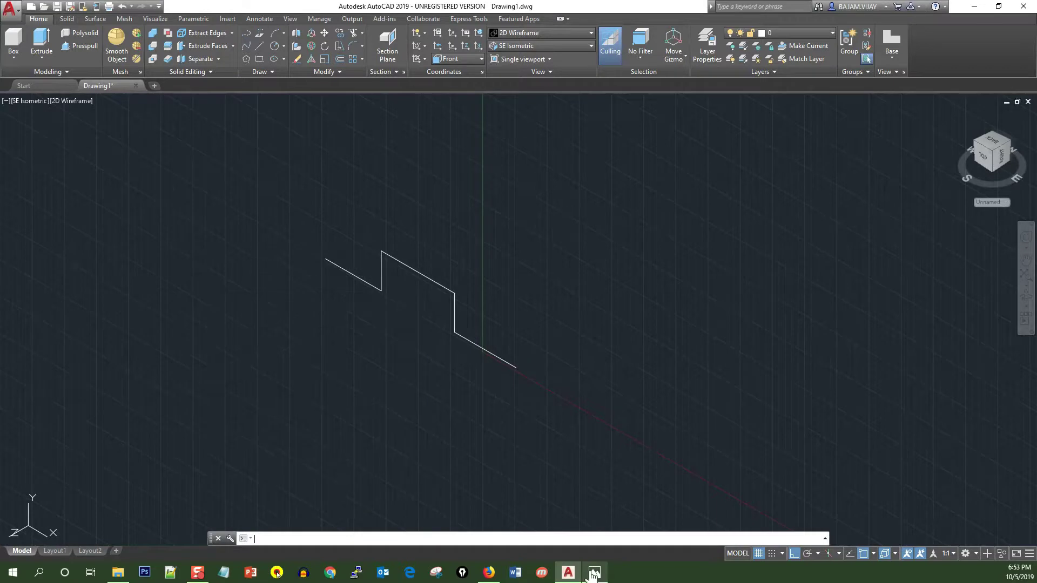
left_click(341, 60)
type("12")
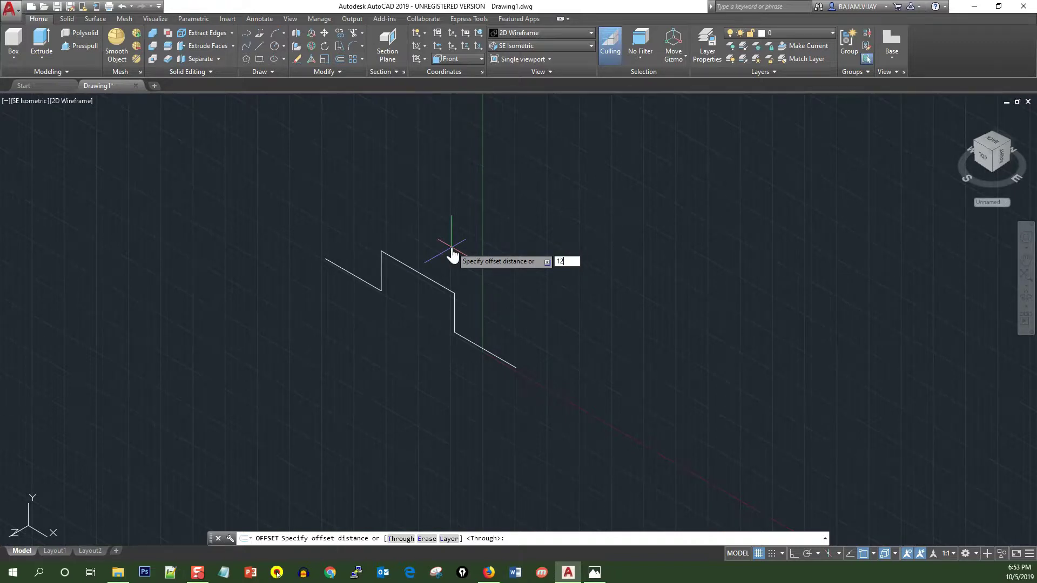
left_click(451, 248)
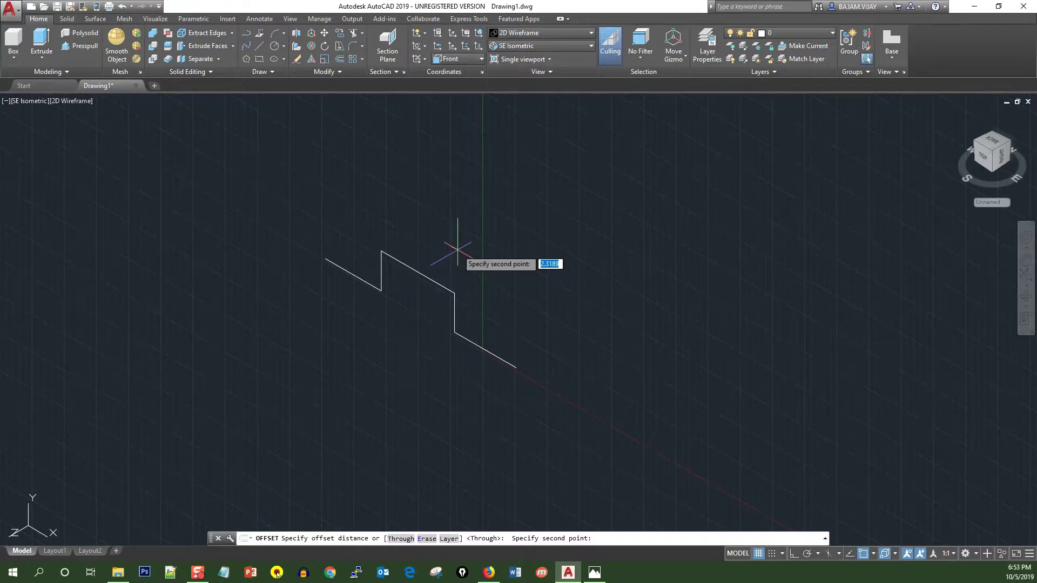
key("Escape")
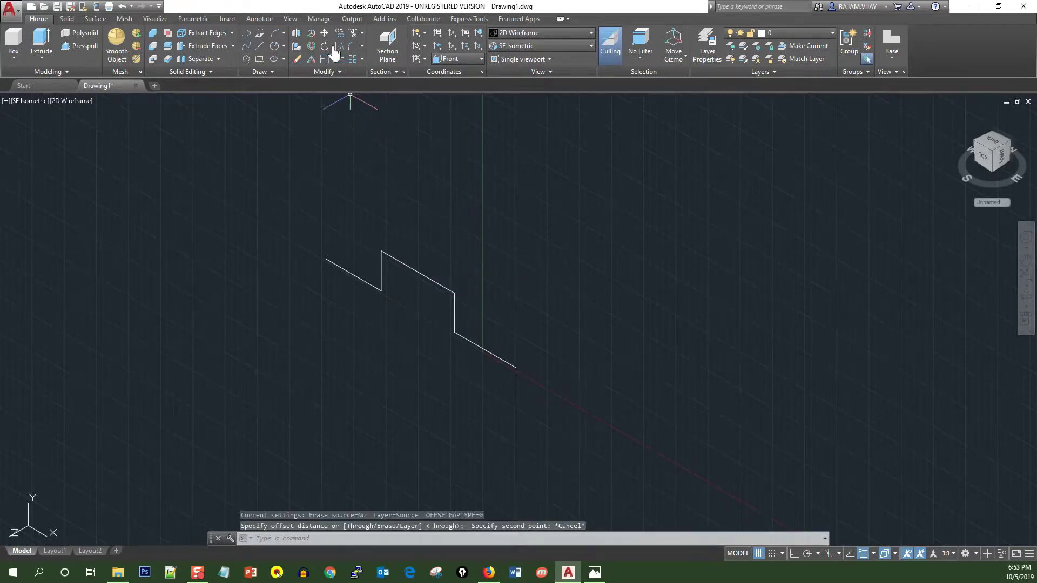
left_click(339, 58)
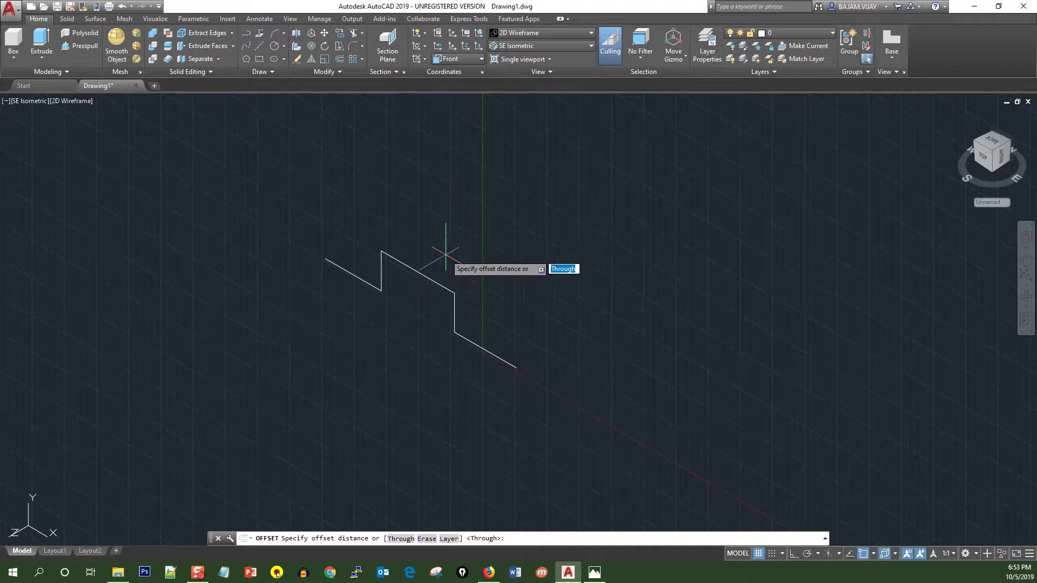
type("12")
key("Return")
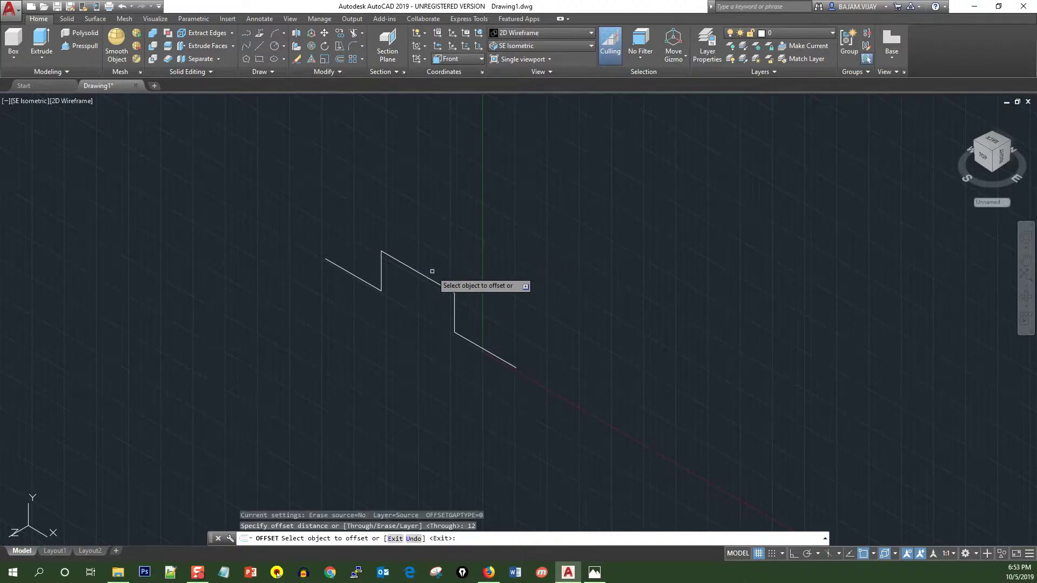
left_click(420, 275)
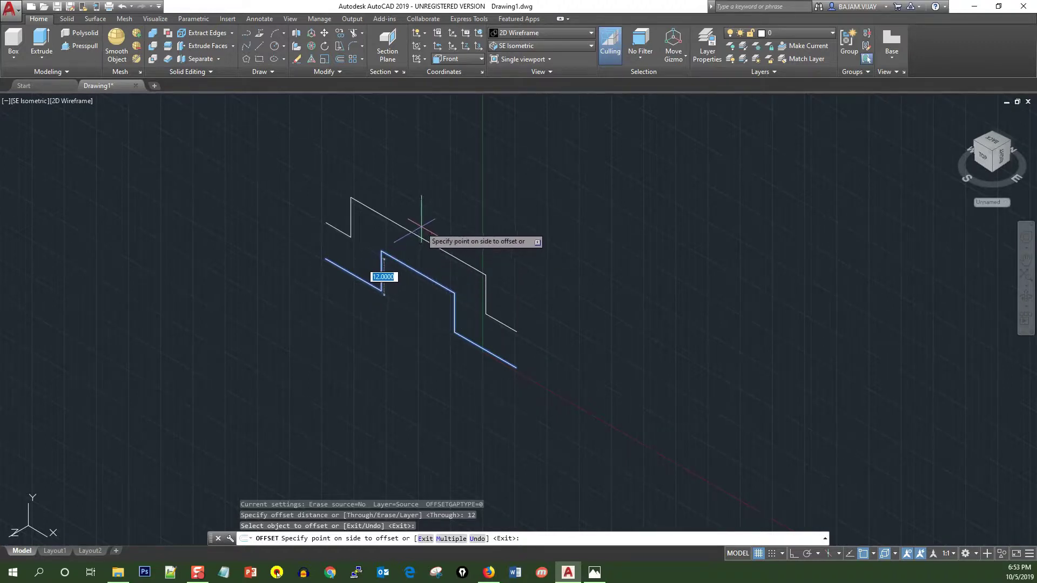
key("Return")
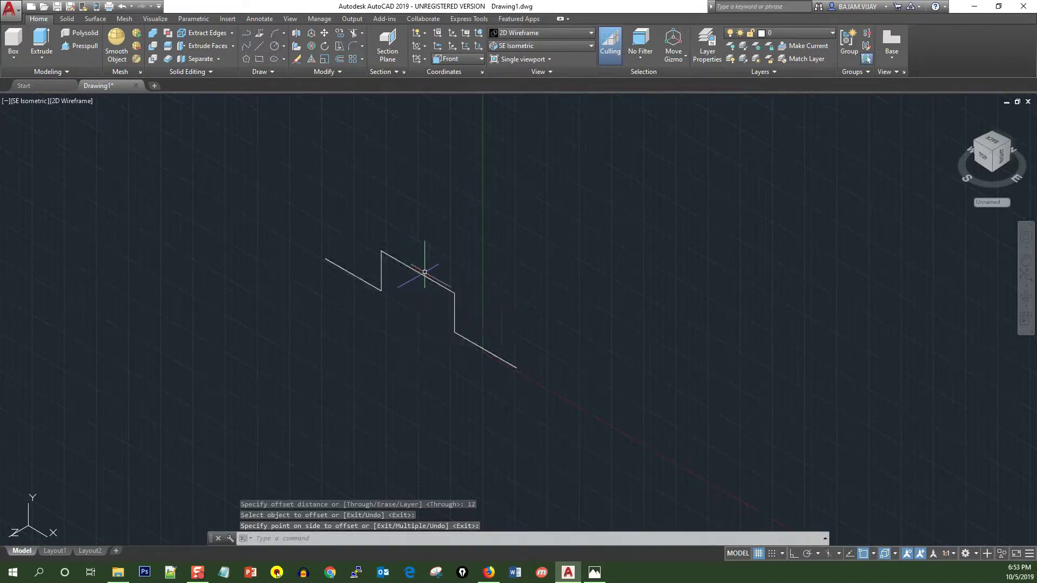
Step: Offset the stepped profile 12 units, placing the copy above the original
left_click(339, 59)
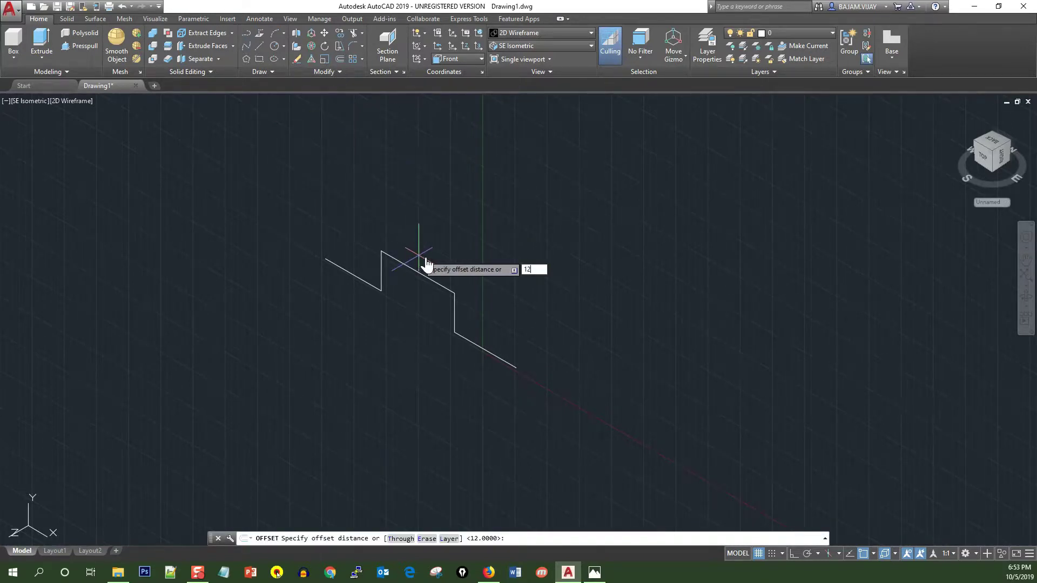
key("Return")
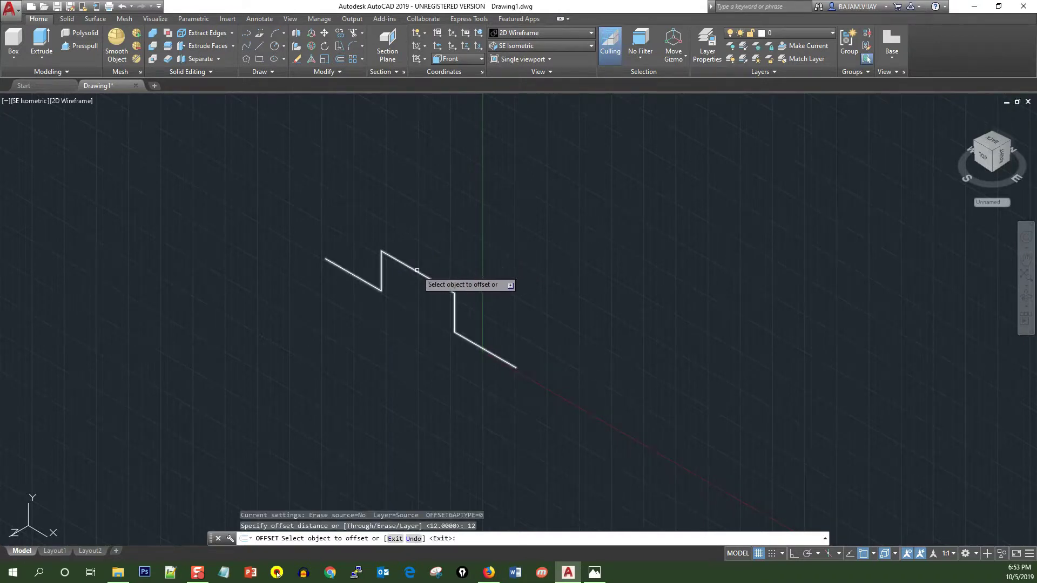
left_click(417, 271)
left_click(424, 246)
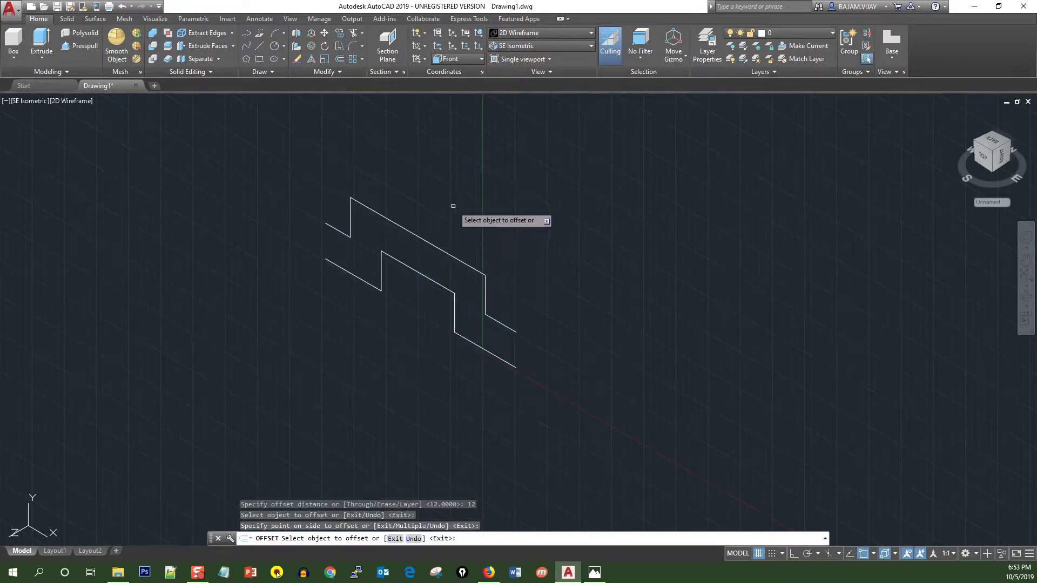
scroll(400, 240, "up", 6)
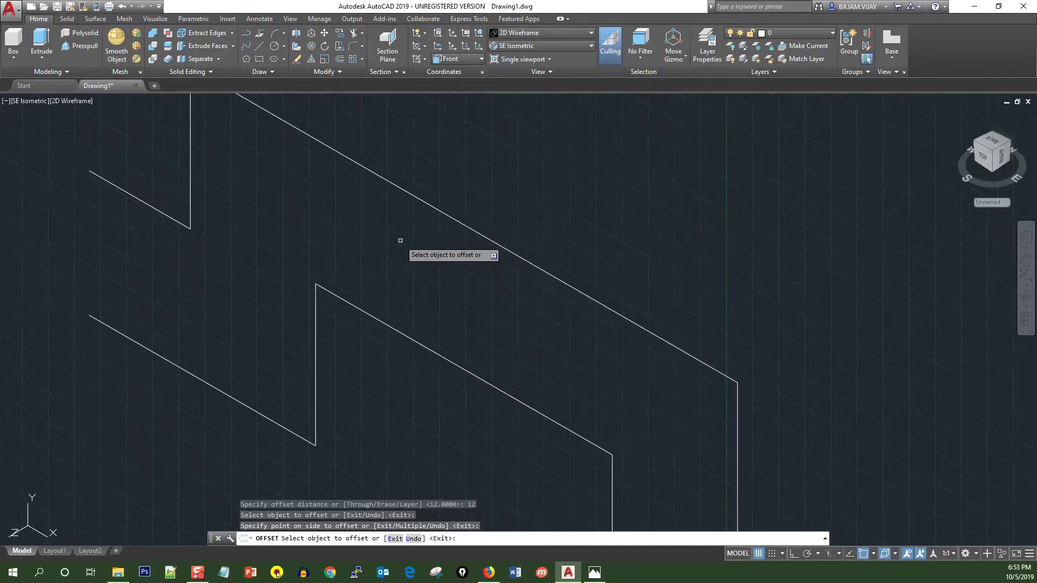
scroll(400, 241, "down", 3)
scroll(285, 193, "down", 3)
scroll(292, 201, "up", 2)
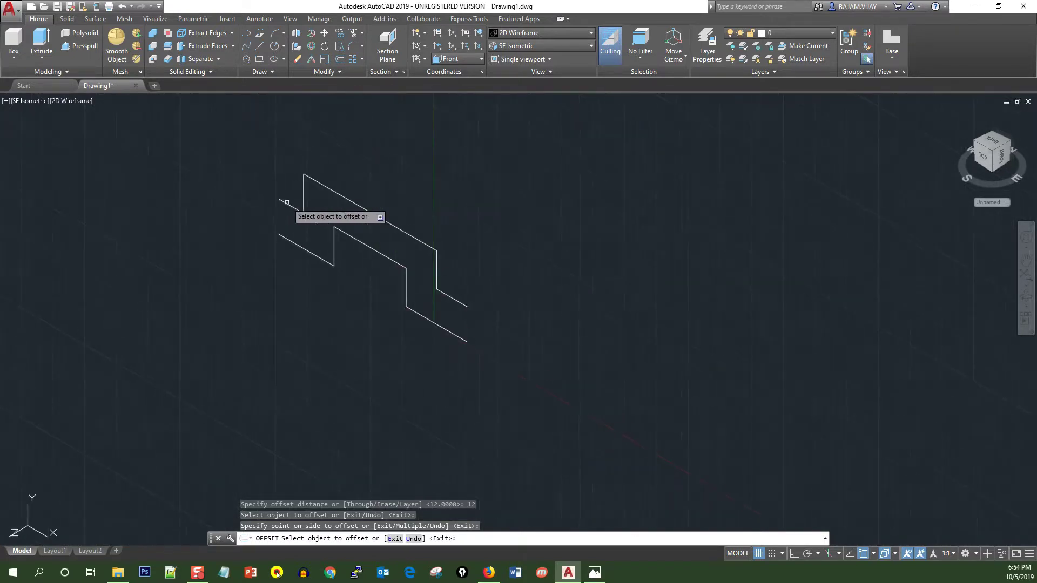
scroll(265, 182, "up", 6)
scroll(265, 182, "down", 2)
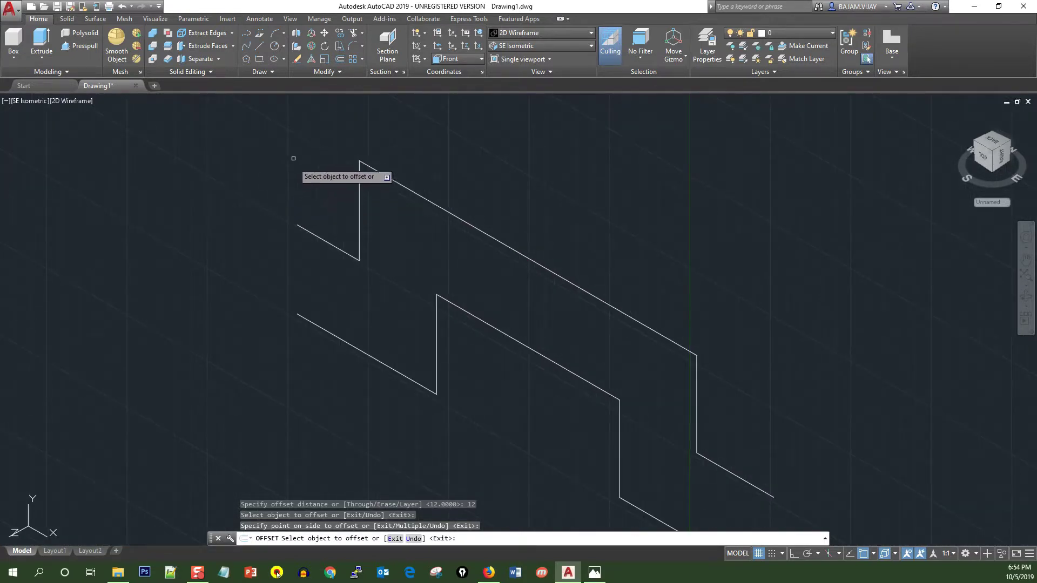
left_click(260, 47)
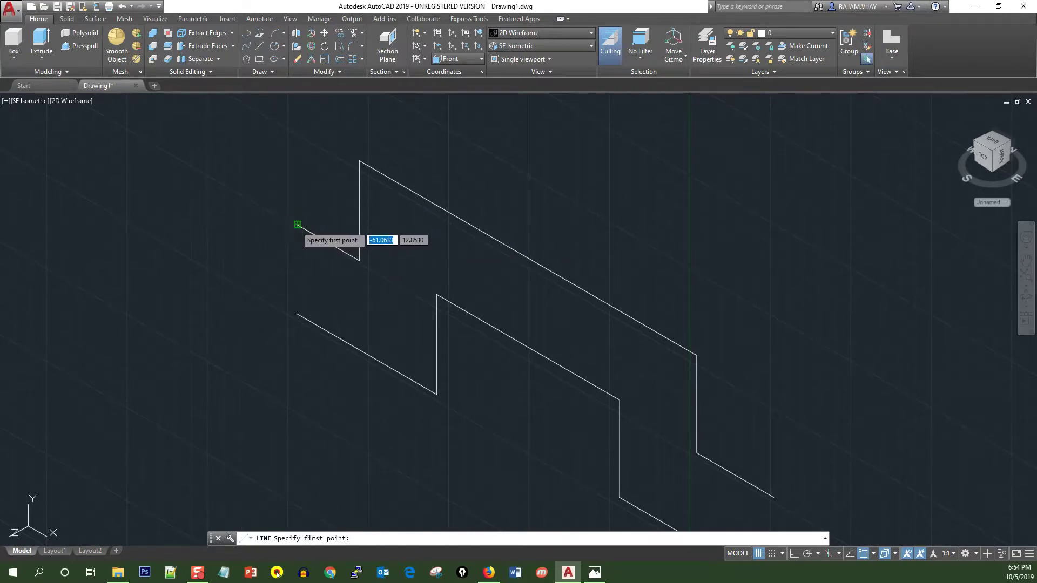
Step: Draw a line joining the left ends of the two profiles
left_click(297, 225)
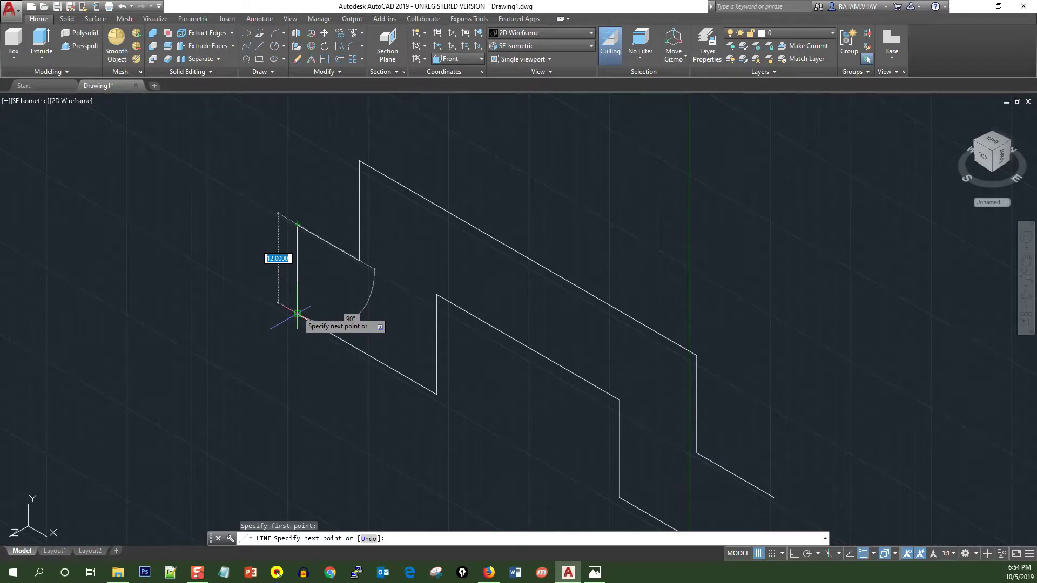
left_click(297, 314)
key("Escape")
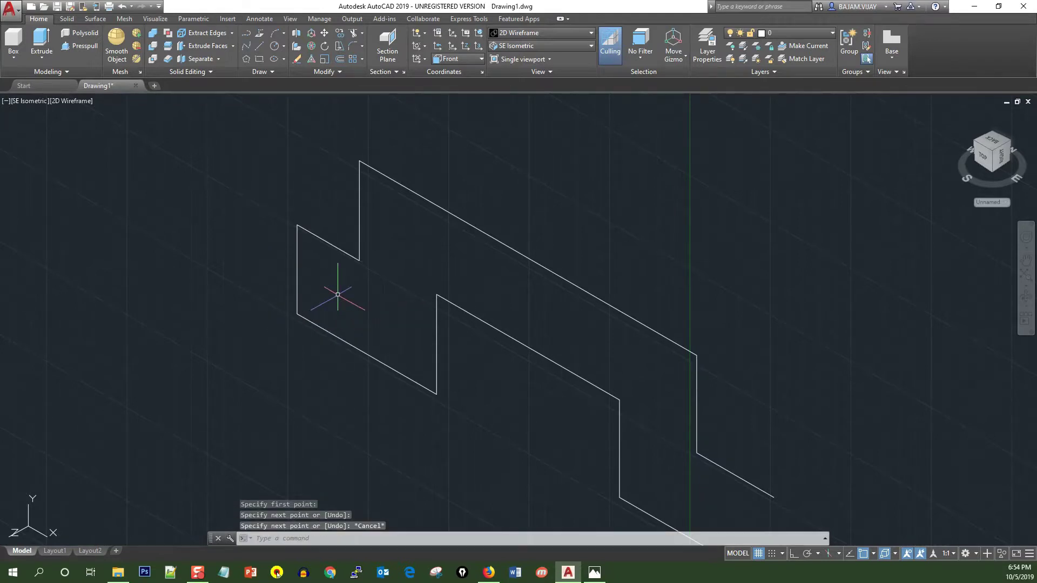
scroll(340, 294, "down", 5)
scroll(312, 266, "up", 5)
scroll(308, 238, "down", 2)
scroll(308, 238, "down", 2)
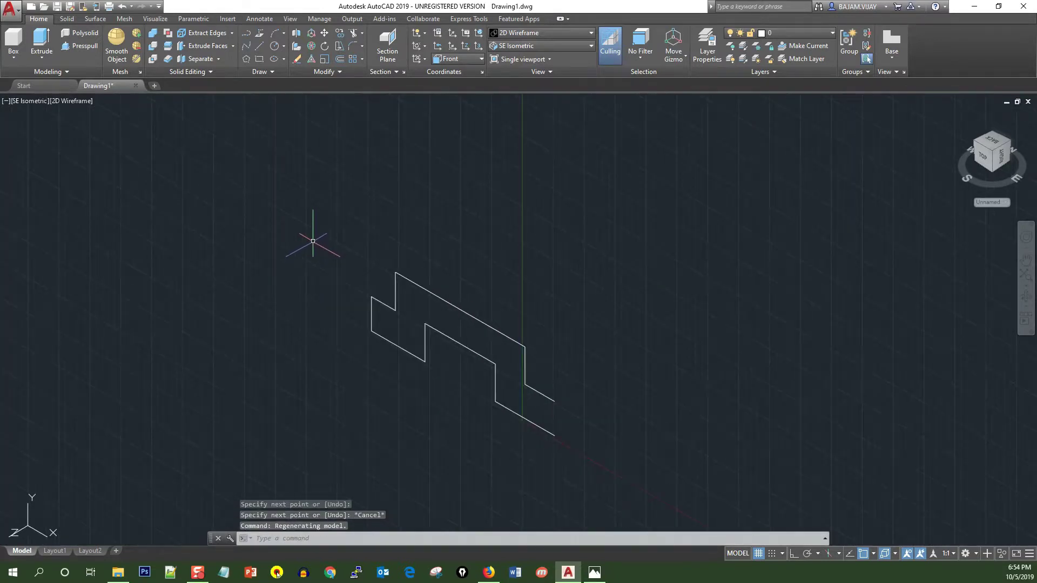
Step: Draw the closing line at the other end and bring up the reference image
left_click(259, 47)
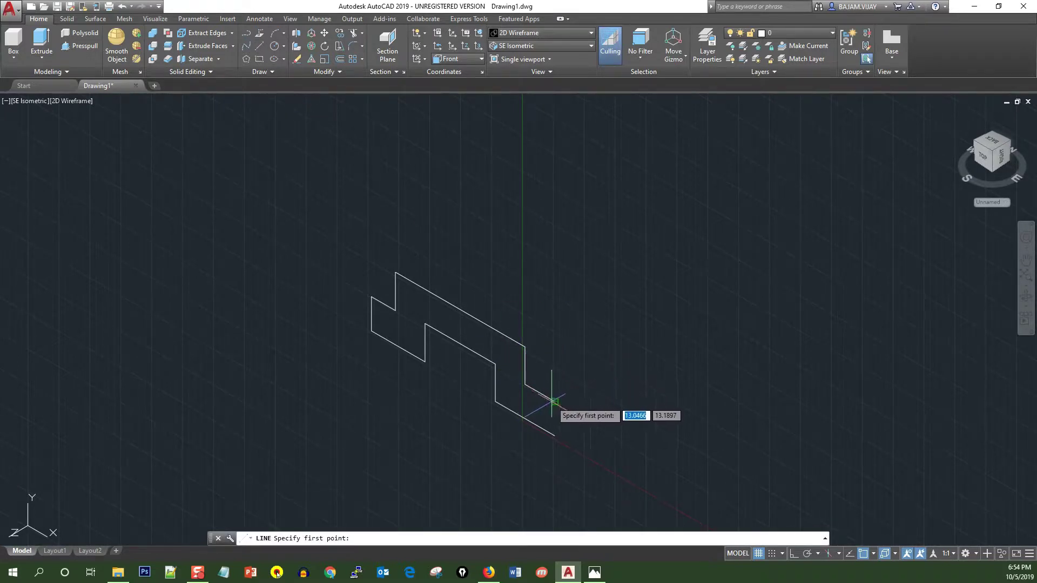
left_click(544, 396)
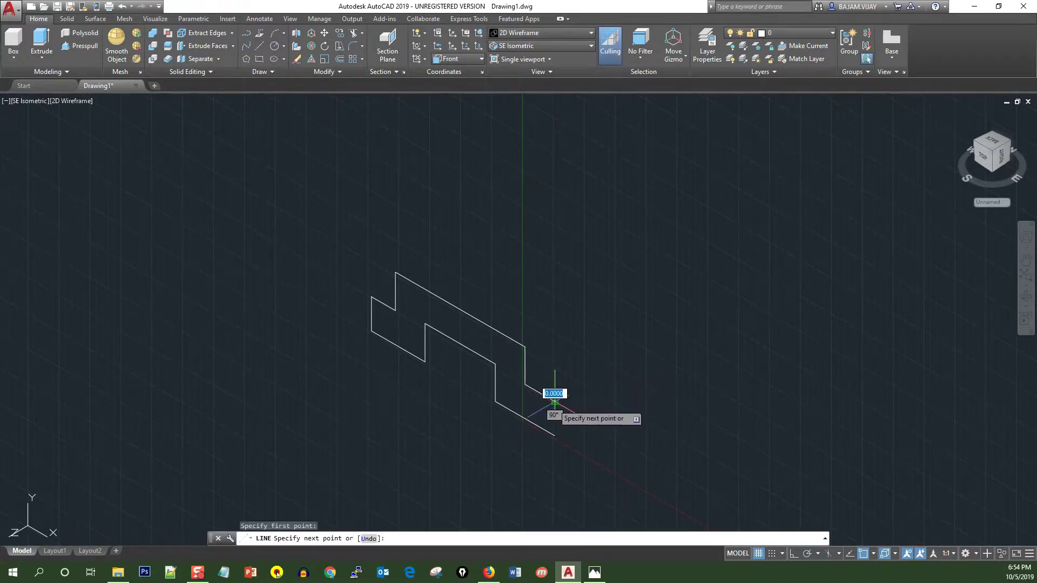
left_click(555, 435)
key("Escape")
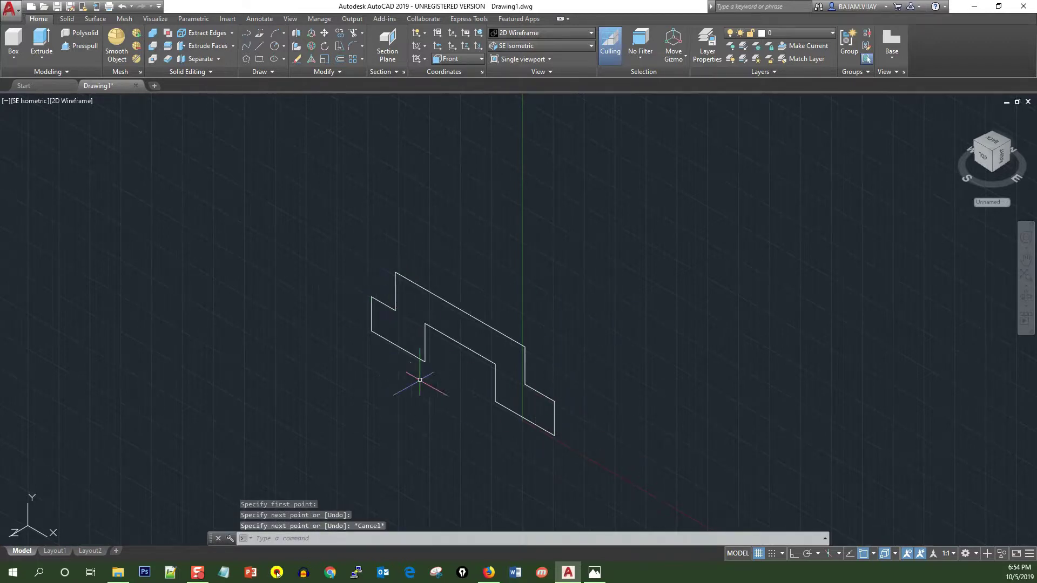
left_click(593, 572)
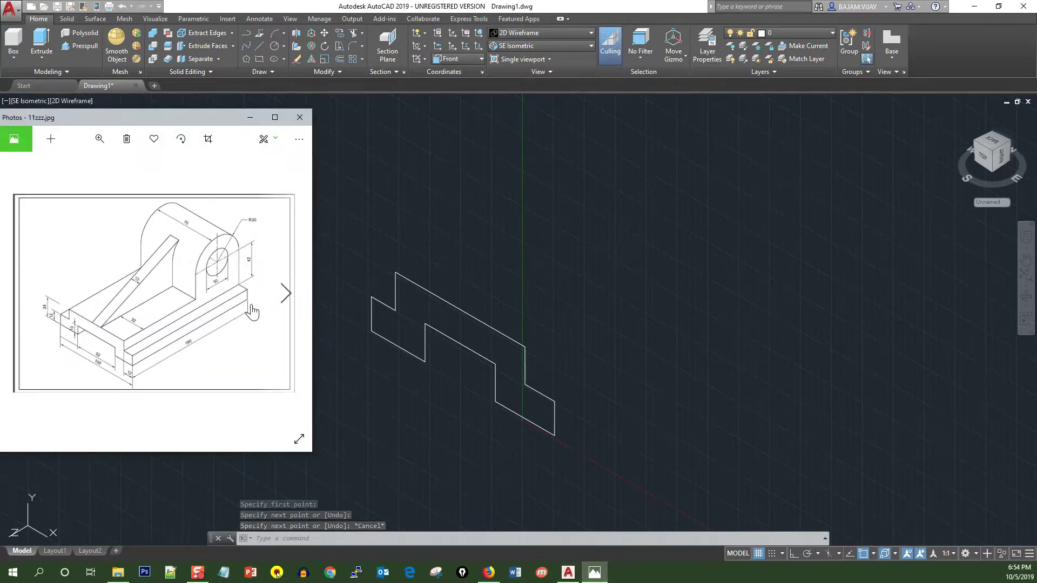
Step: Minimise the Photos window showing 11zzz.jpg
left_click(594, 572)
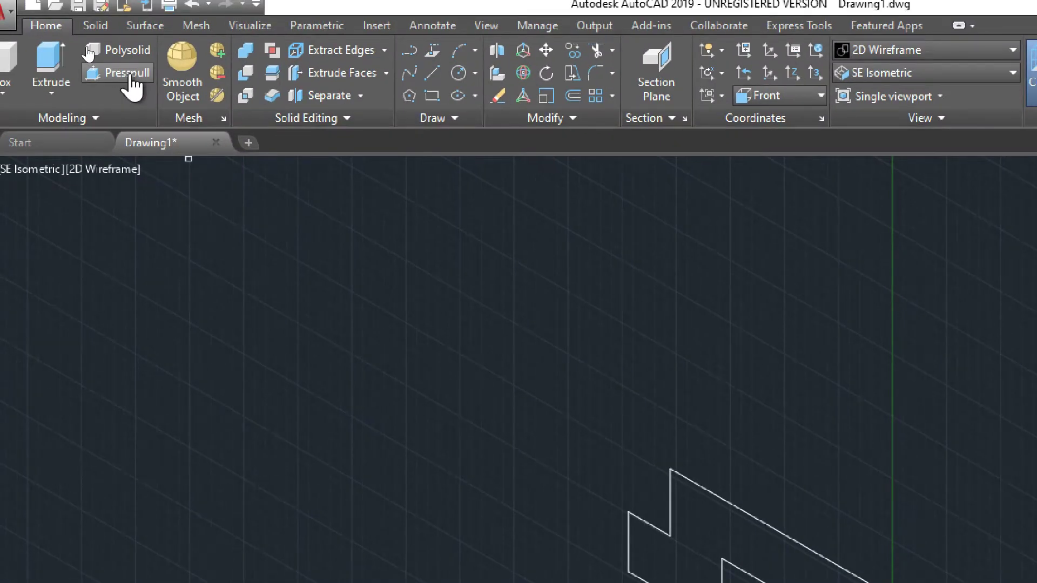
Step: Presspull the stepped profile 160 units into the solid base body
left_click(127, 73)
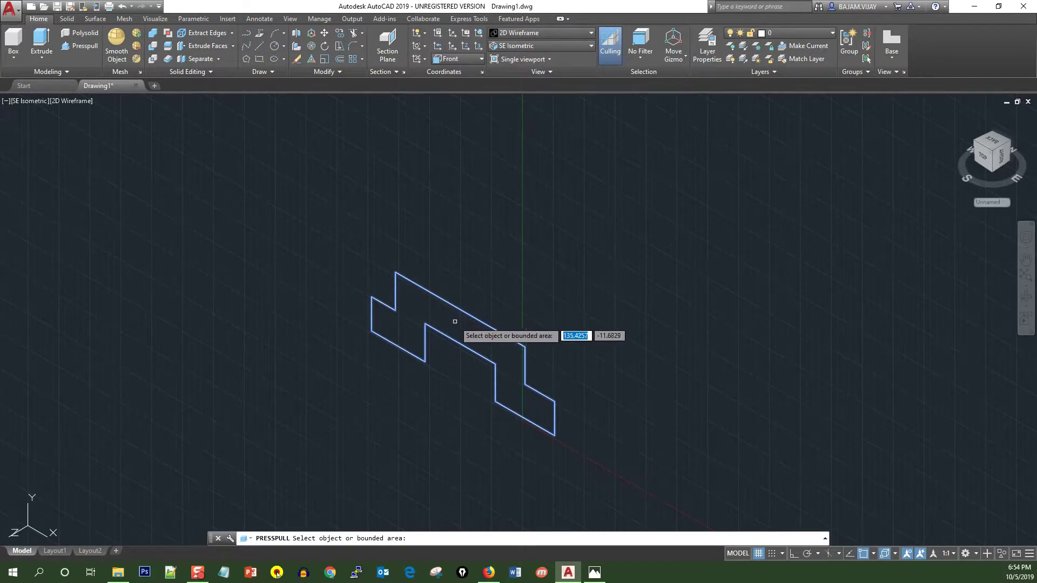
left_click(452, 319)
type("160")
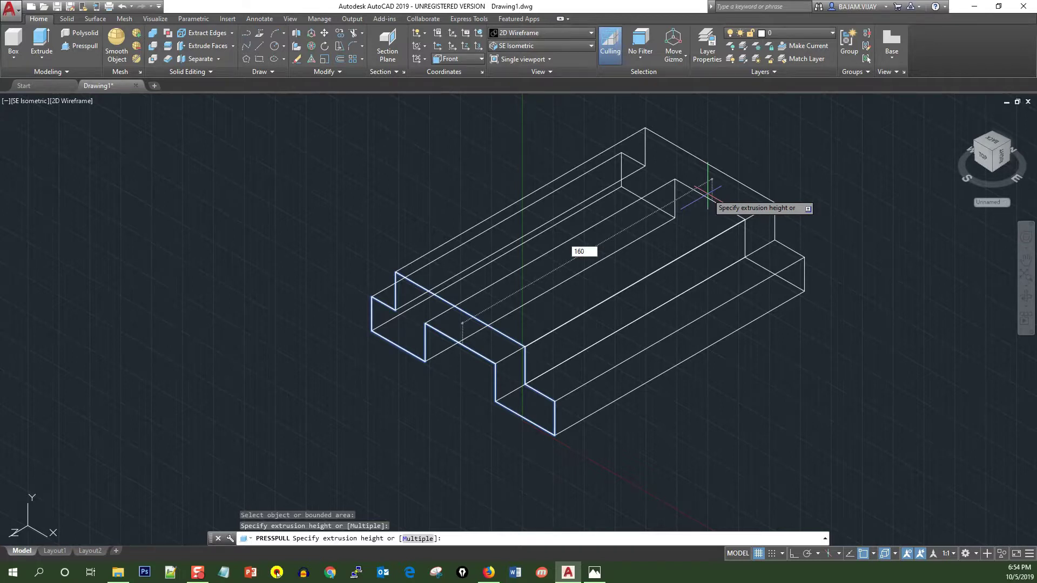
key("Return")
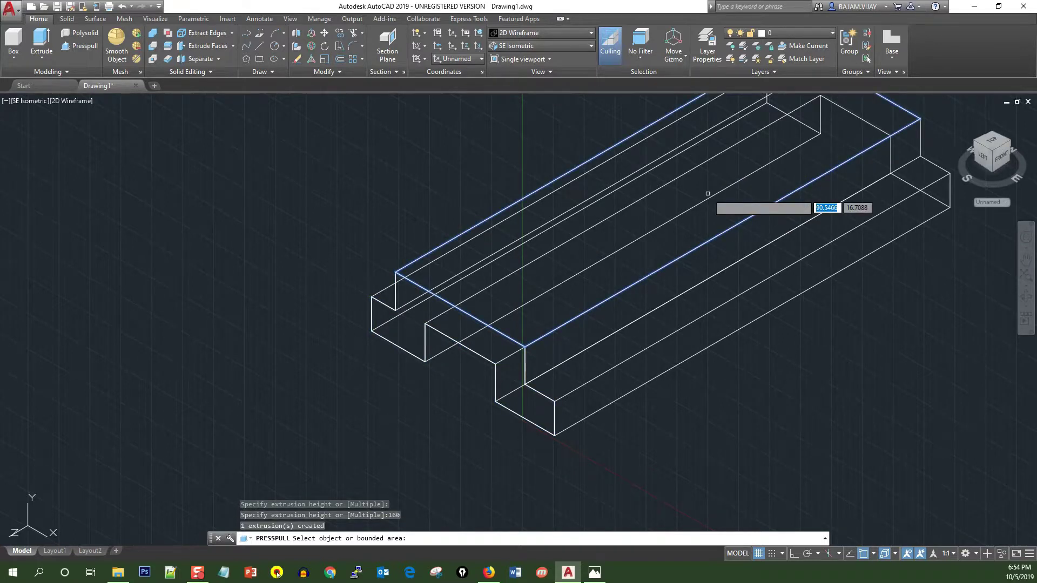
key("Escape")
scroll(707, 193, "down", 2)
scroll(637, 225, "down", 3)
scroll(611, 234, "up", 3)
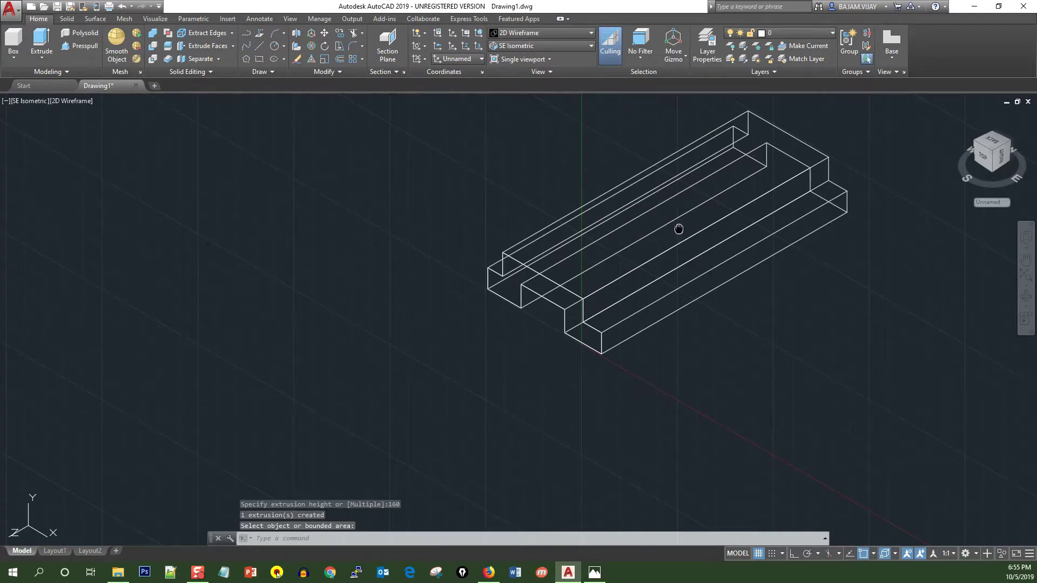
middle_click_drag(679, 229, 397, 326)
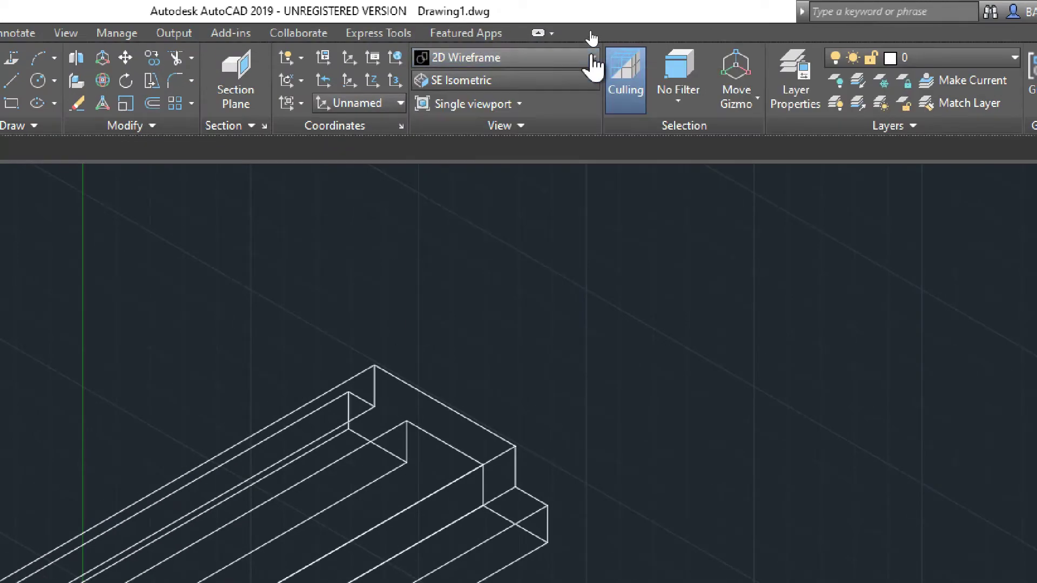
Step: Switch the viewport to the Shaded with edges visual style
left_click(593, 57)
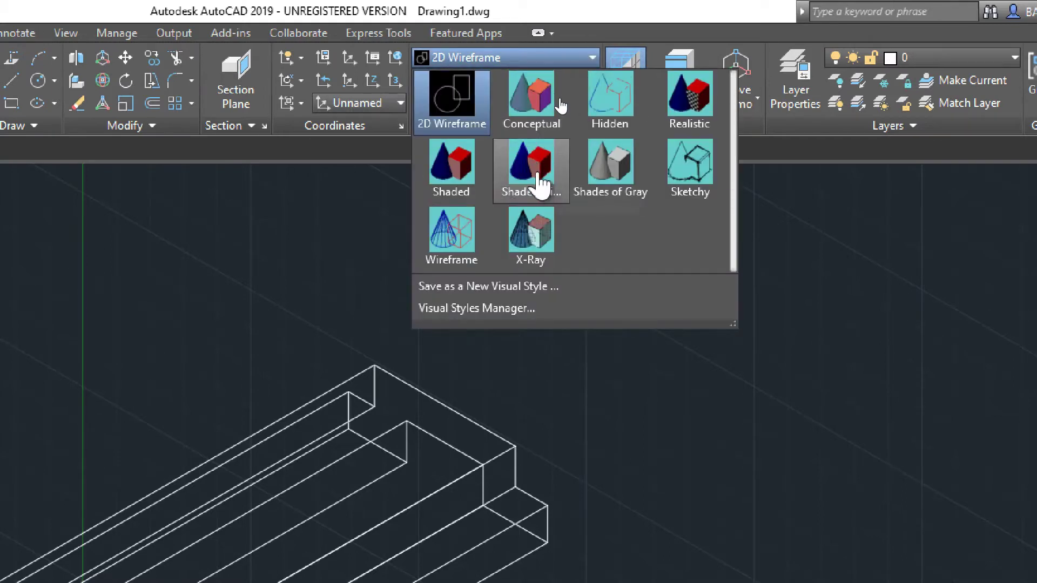
left_click(532, 184)
scroll(515, 174, "down", 3)
scroll(531, 176, "down", 2)
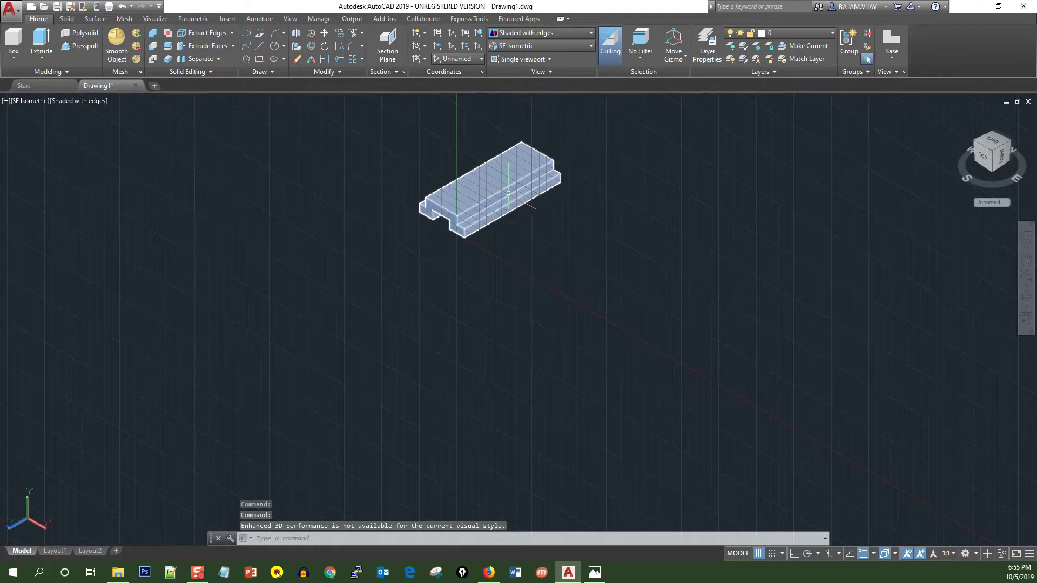
middle_click_drag(493, 178, 355, 336)
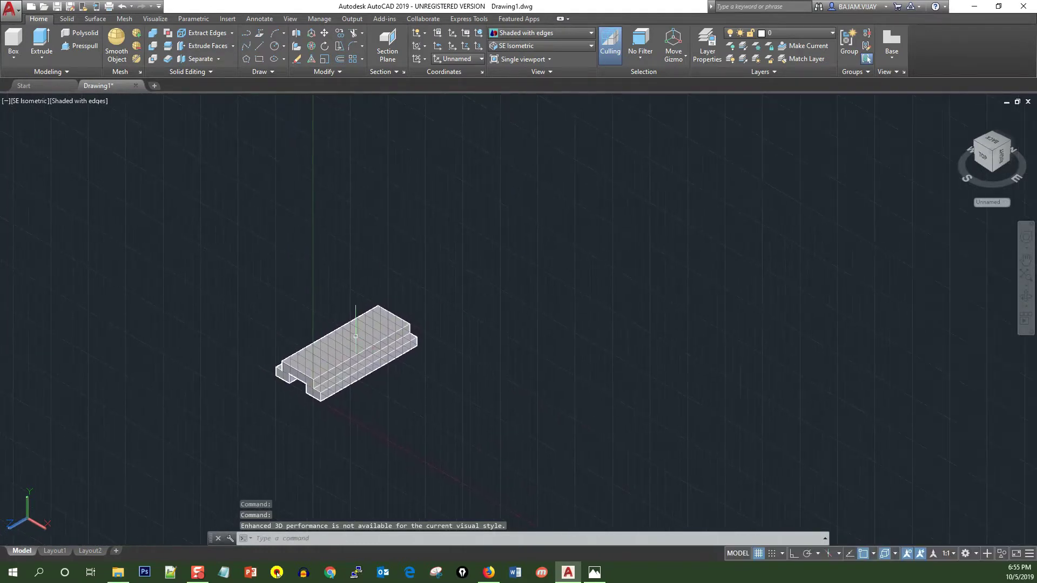
scroll(302, 323, "up", 2)
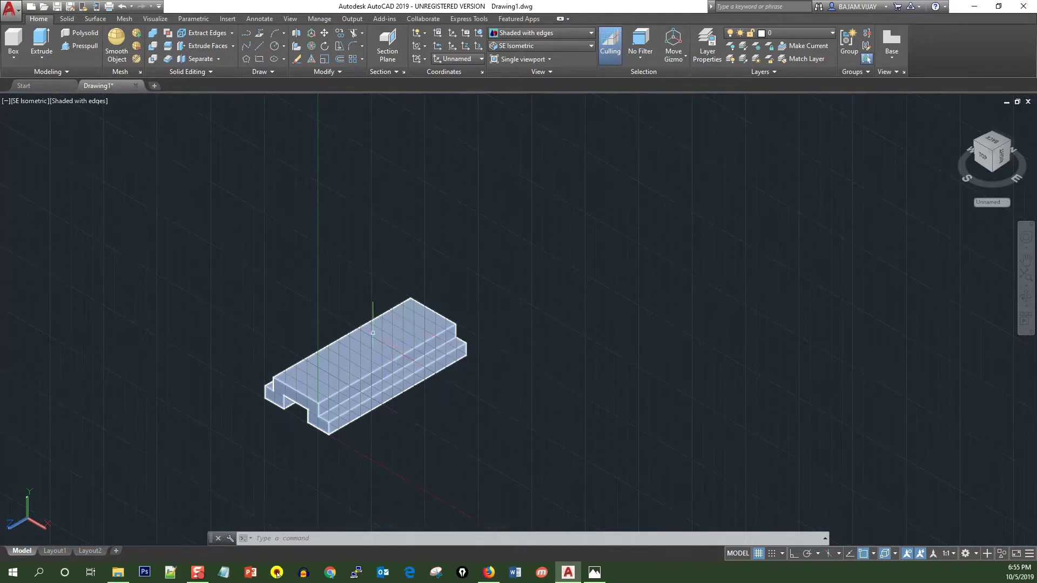
scroll(373, 333, "up", 2)
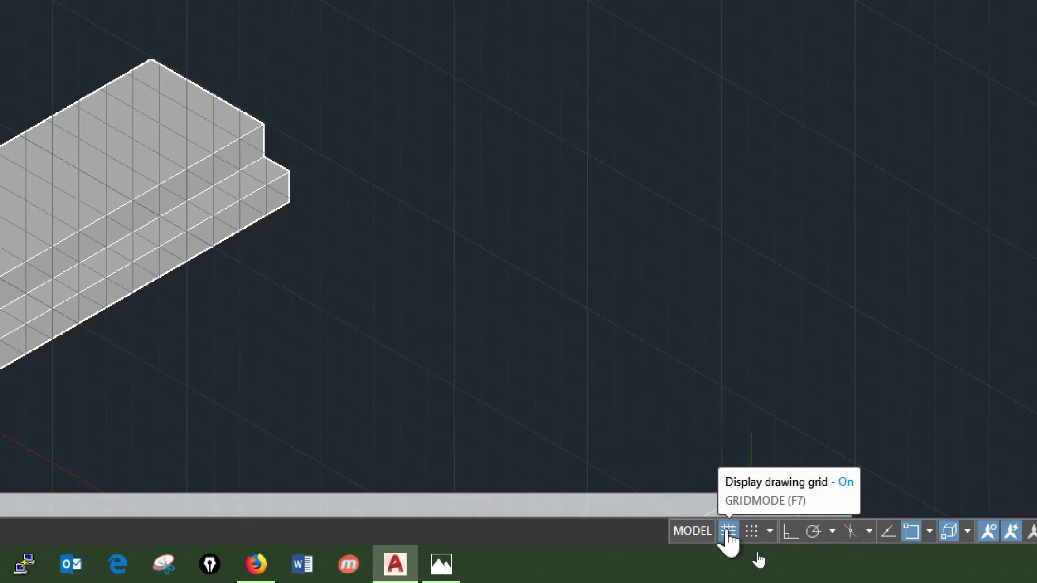
Step: Turn off the grid and check the reference image 11zzz.jpg
left_click(728, 532)
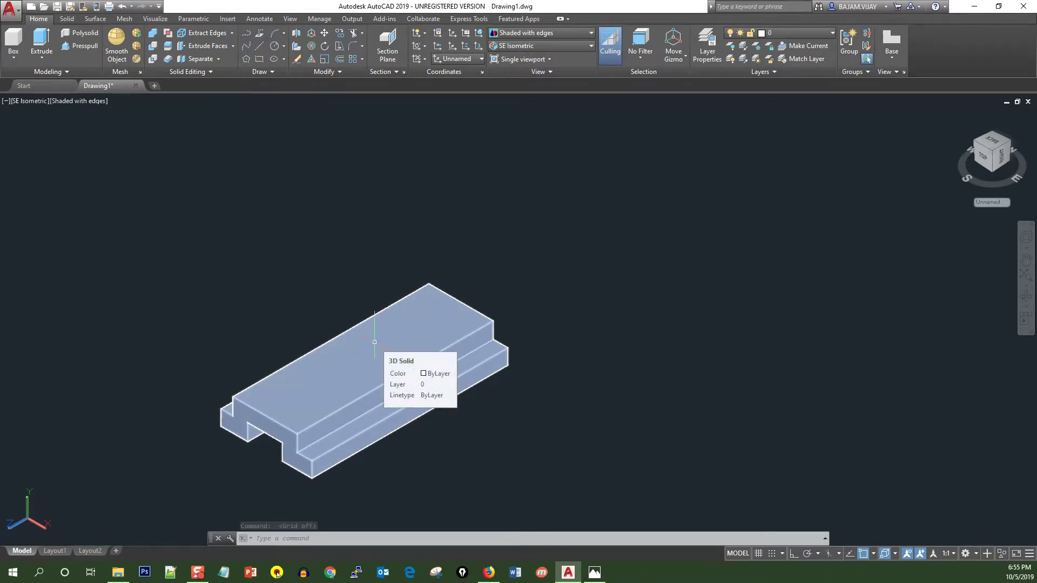
left_click(594, 573)
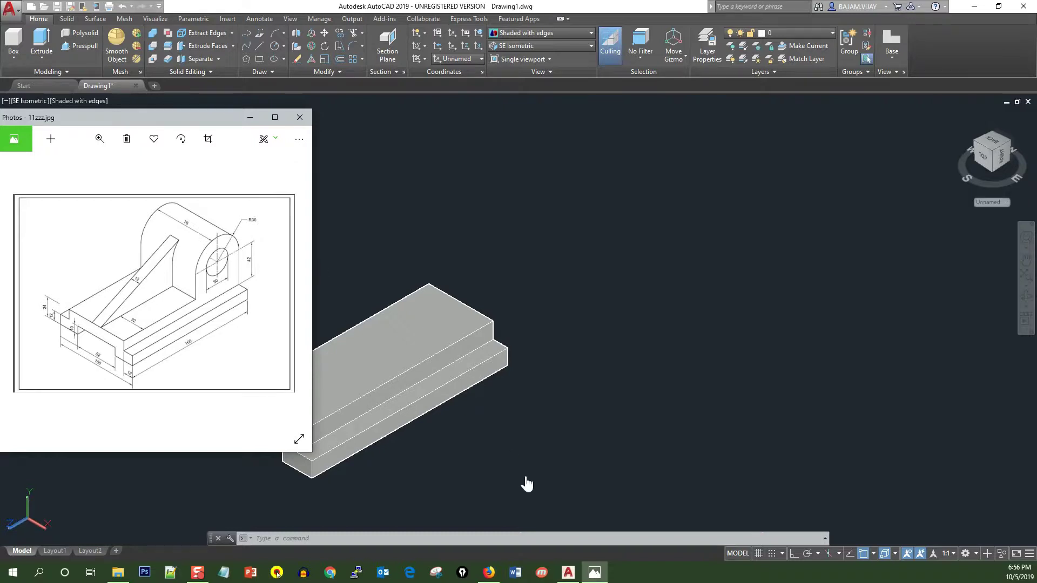
left_click(589, 563)
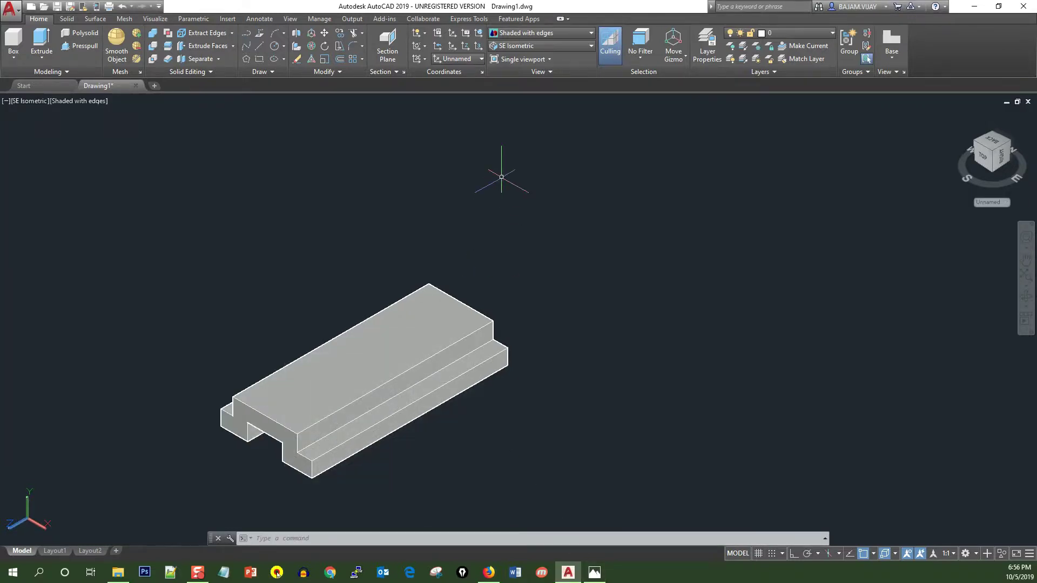
Step: Align the UCS to the Right preset and start a line beside the base solid
left_click(480, 59)
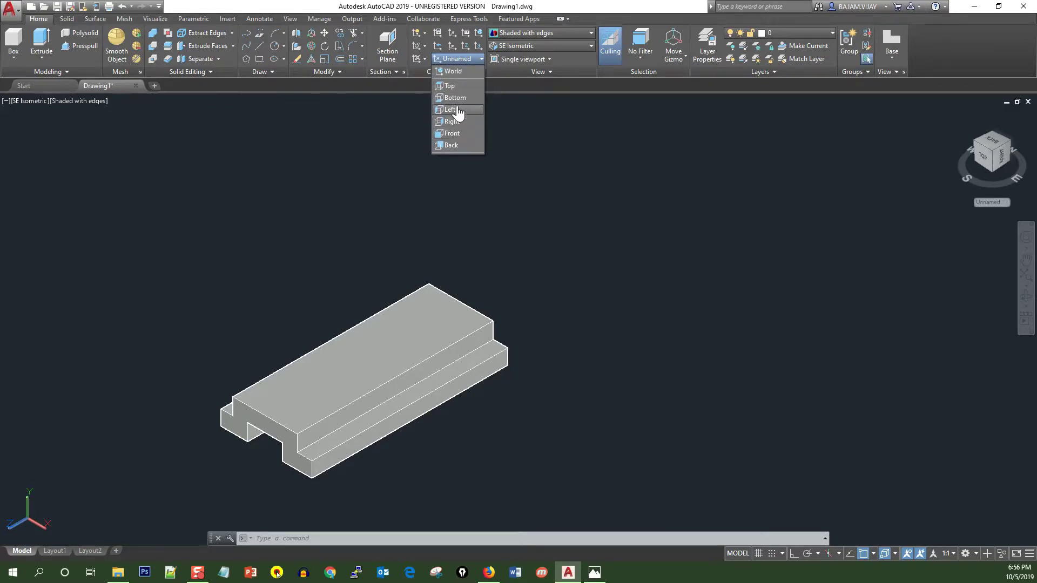
left_click(452, 121)
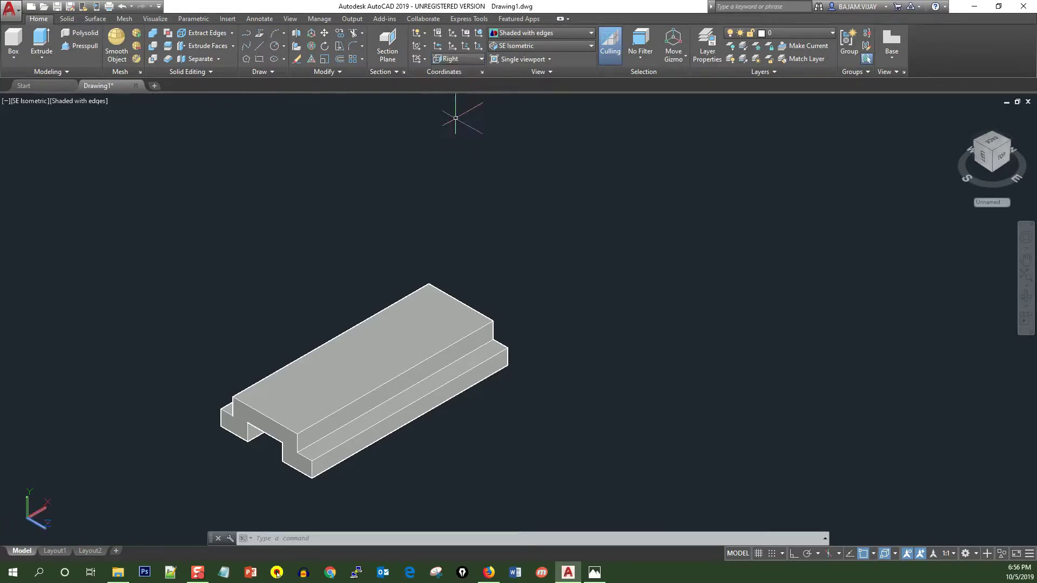
left_click(385, 358)
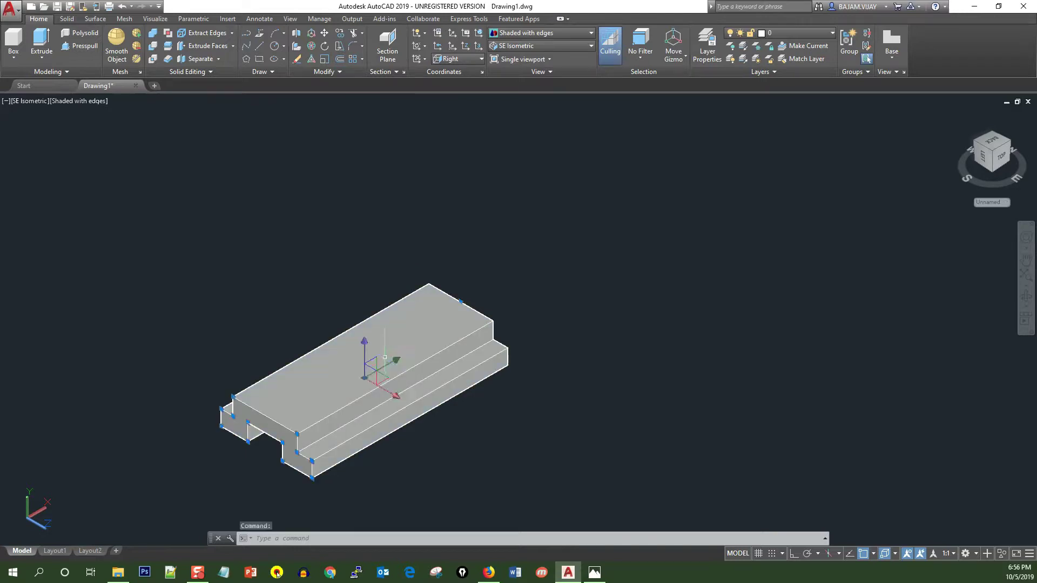
key("F7")
key("Escape")
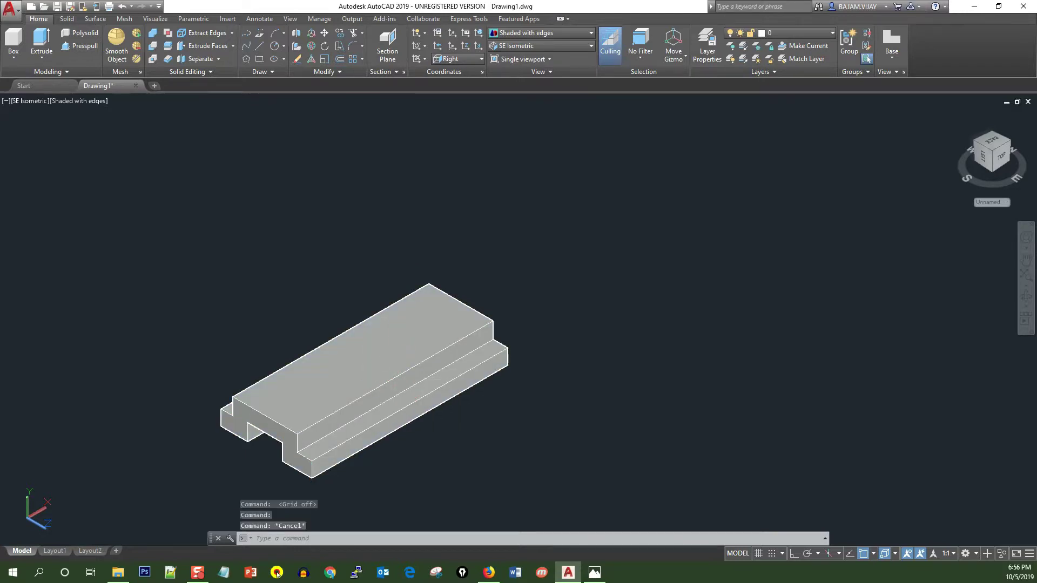
middle_click_drag(383, 357, 227, 303)
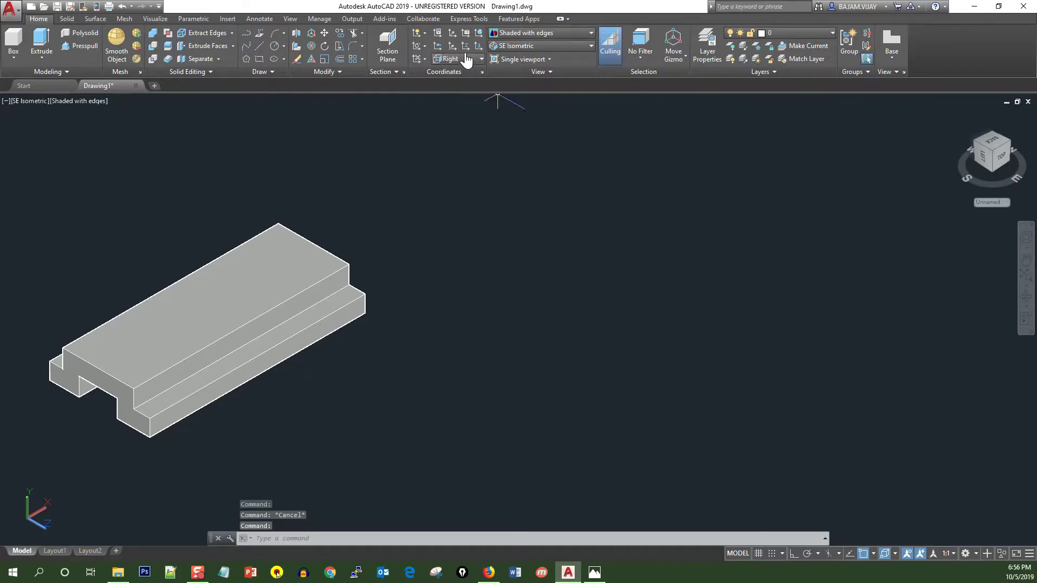
left_click(262, 48)
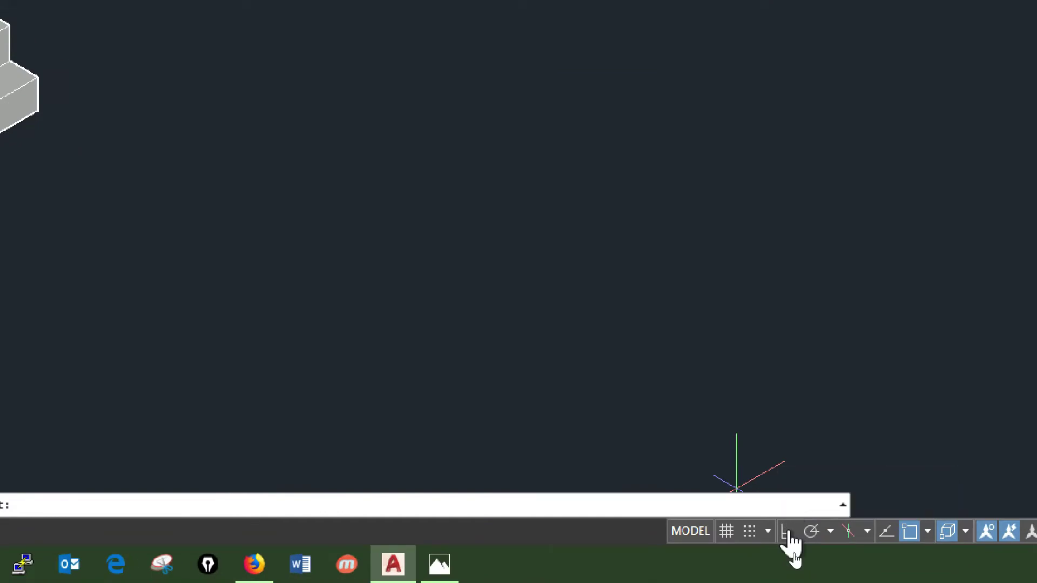
Step: With ortho on, draw a trial line 60 across and 42 up, then abandon it
left_click(789, 533)
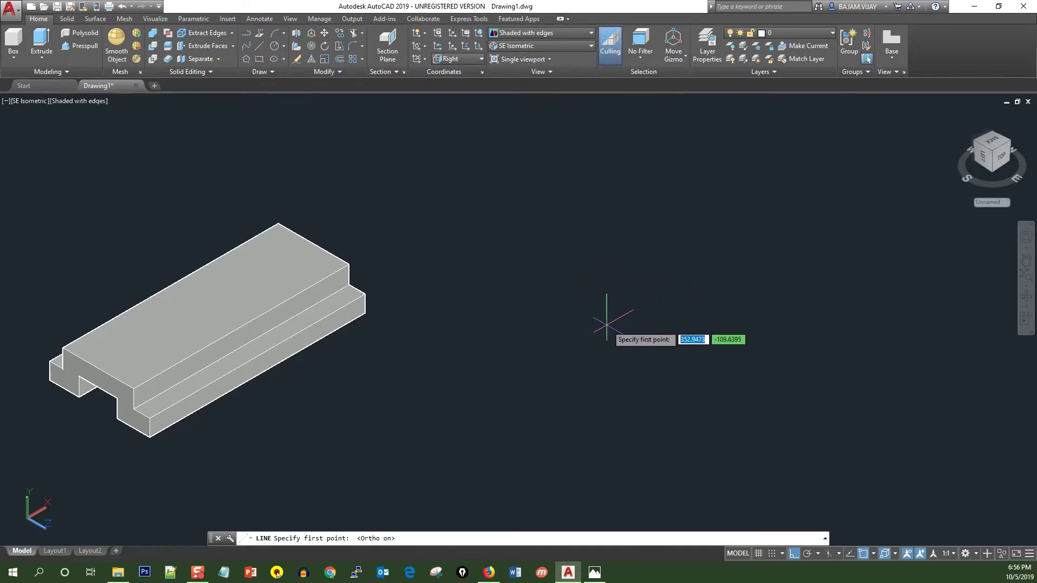
left_click(607, 324)
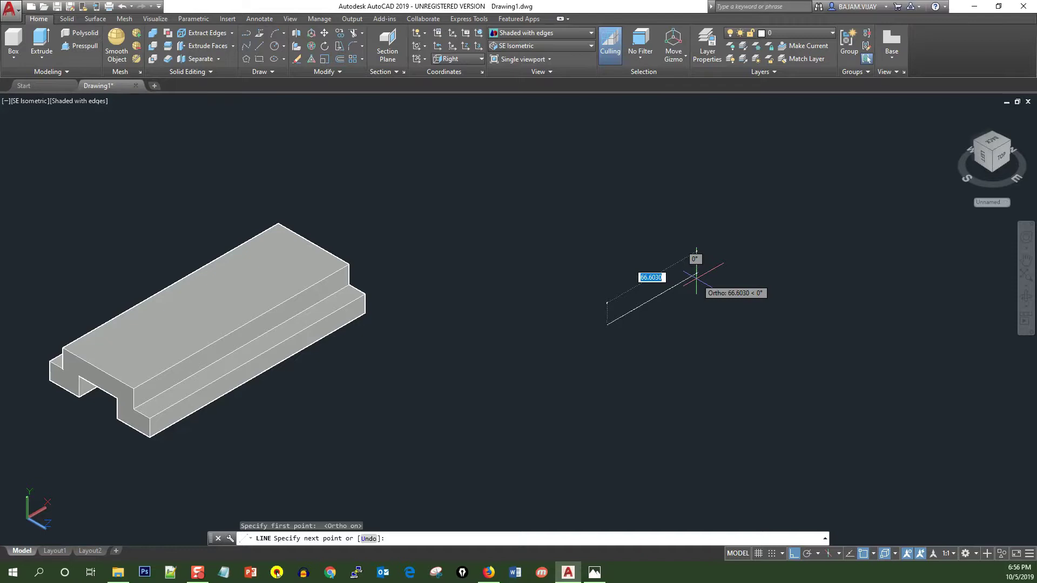
type("60")
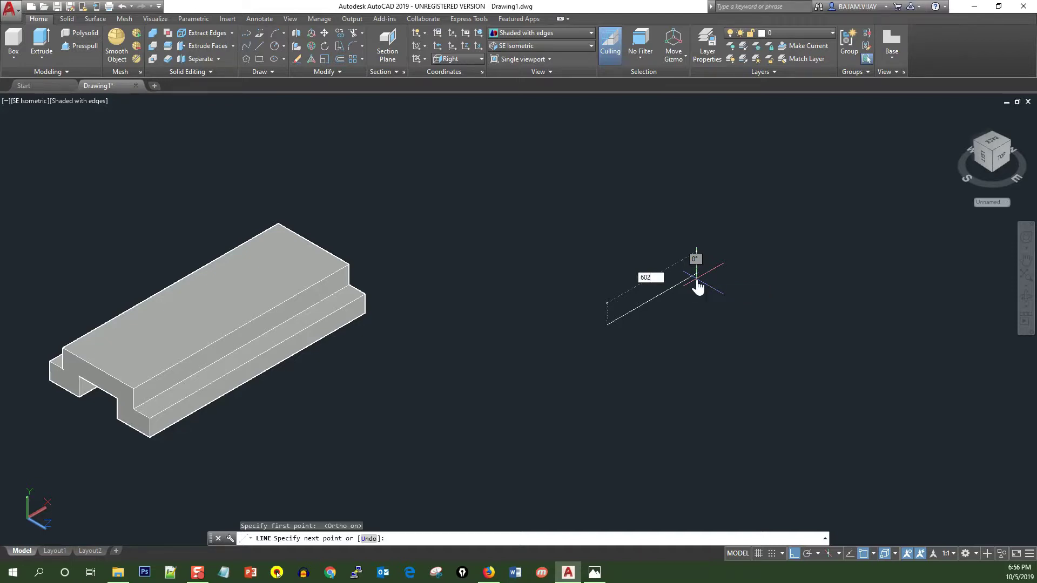
key("Return")
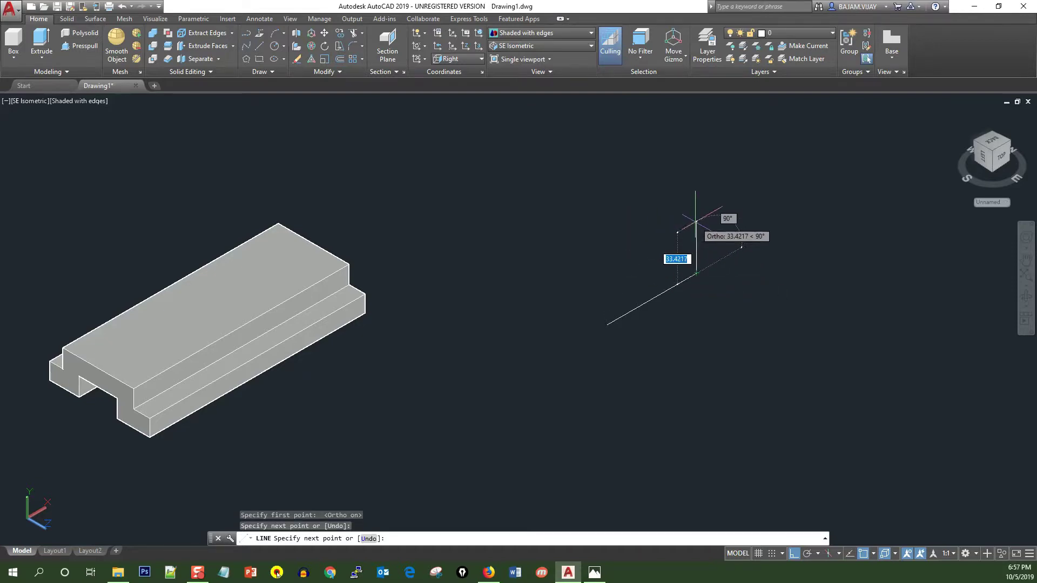
type("42")
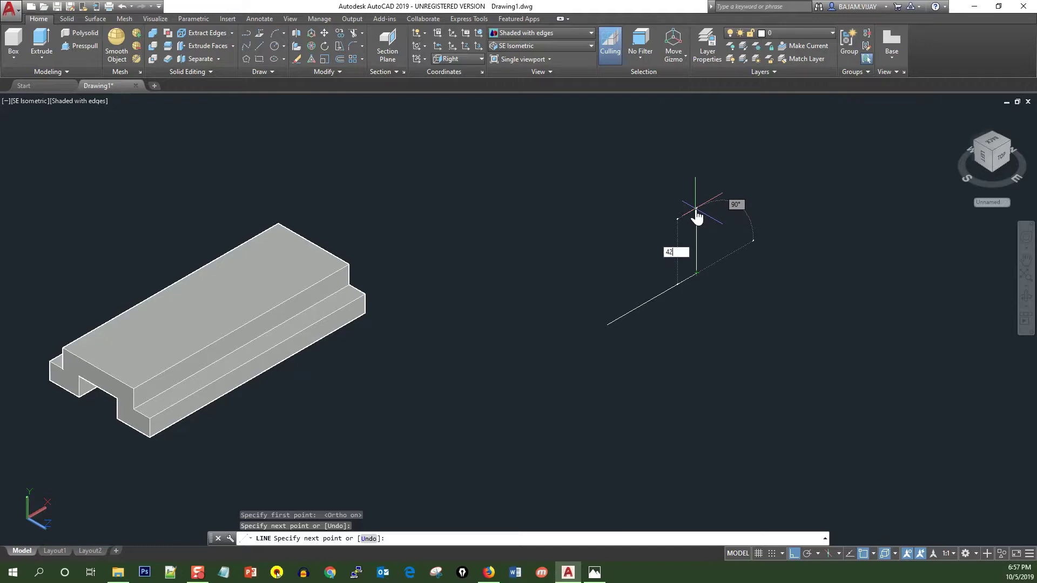
key("Return")
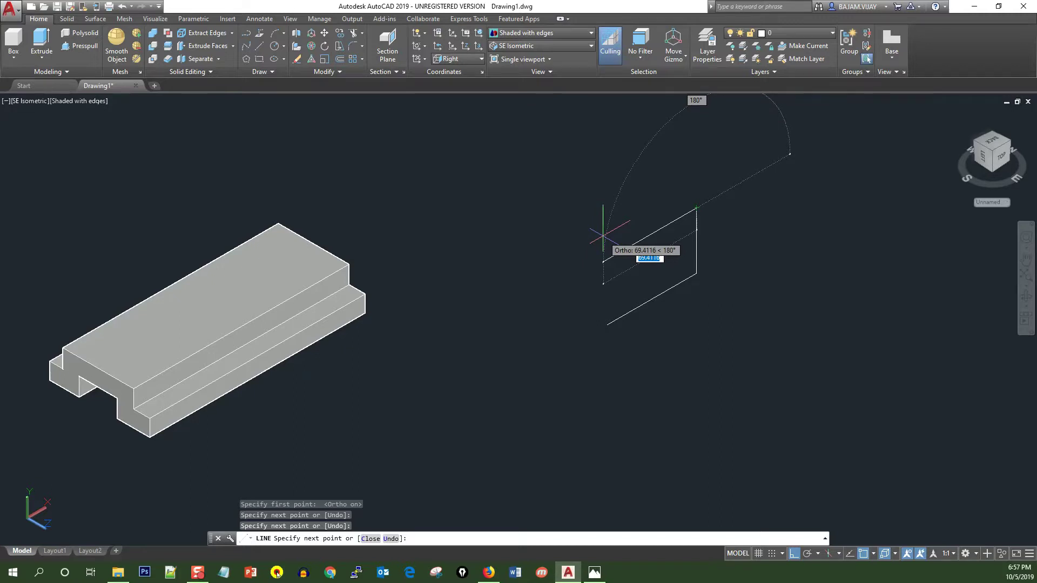
type("60")
key("Escape")
key("Return")
left_click(697, 207)
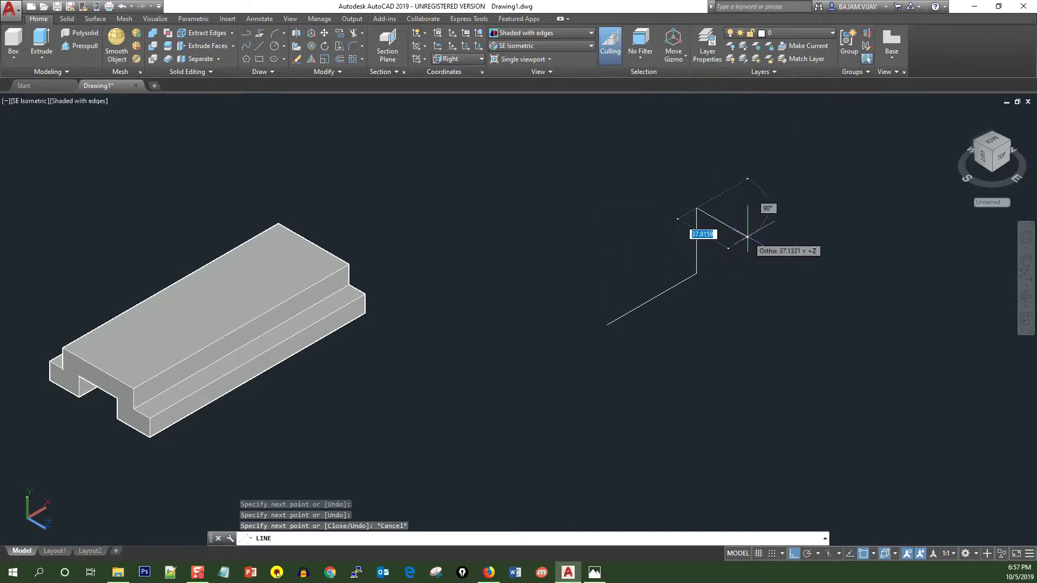
key("Escape")
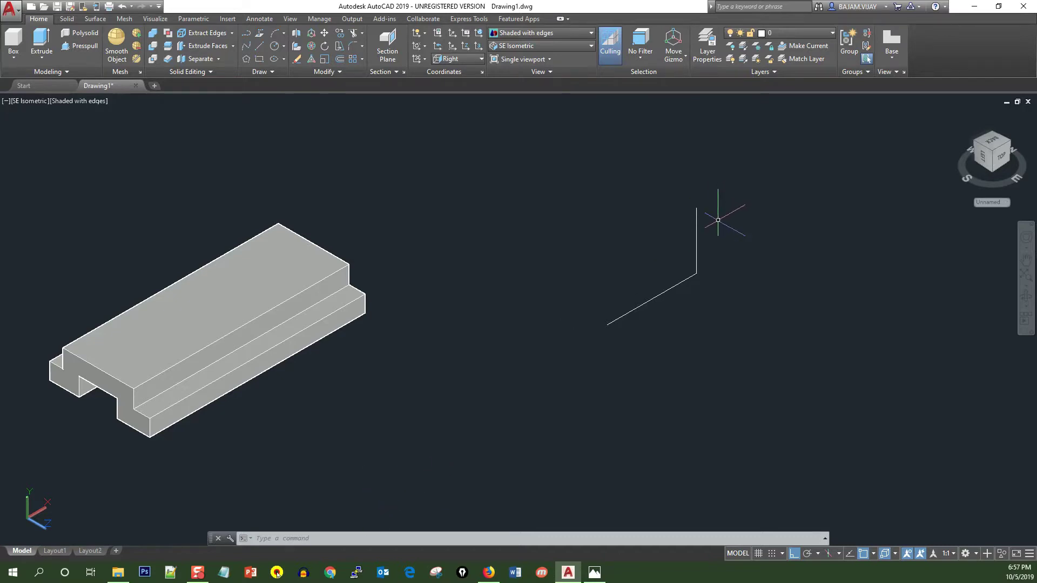
Step: Erase the stray upright line with ER
type("ER")
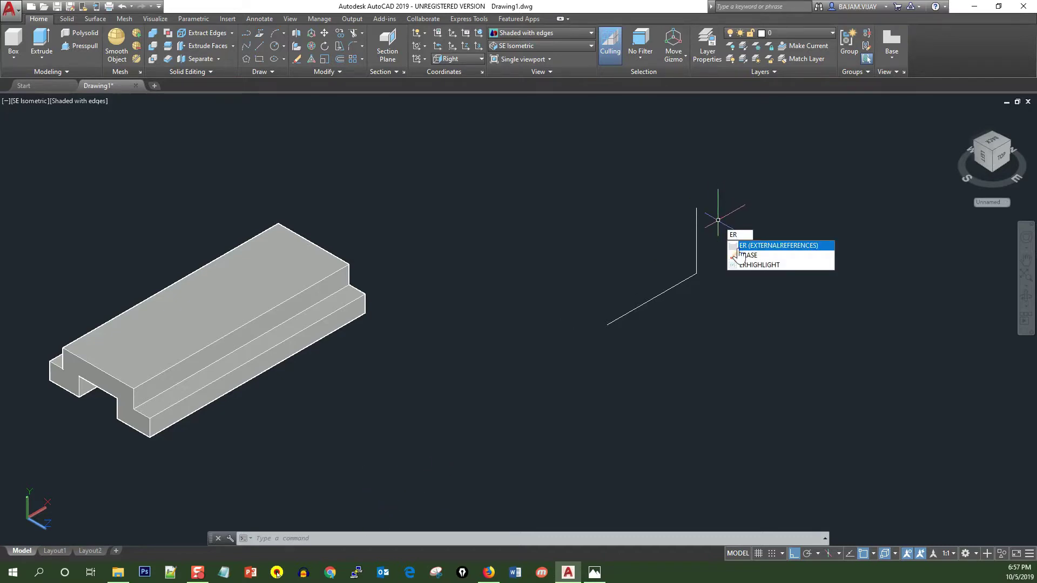
left_click(747, 255)
left_click(697, 232)
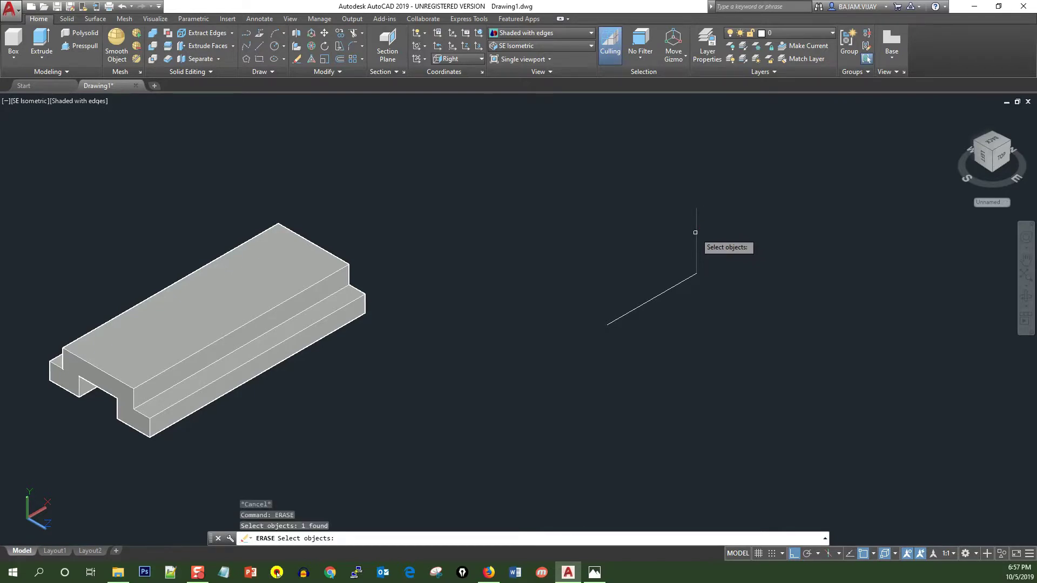
key("Return")
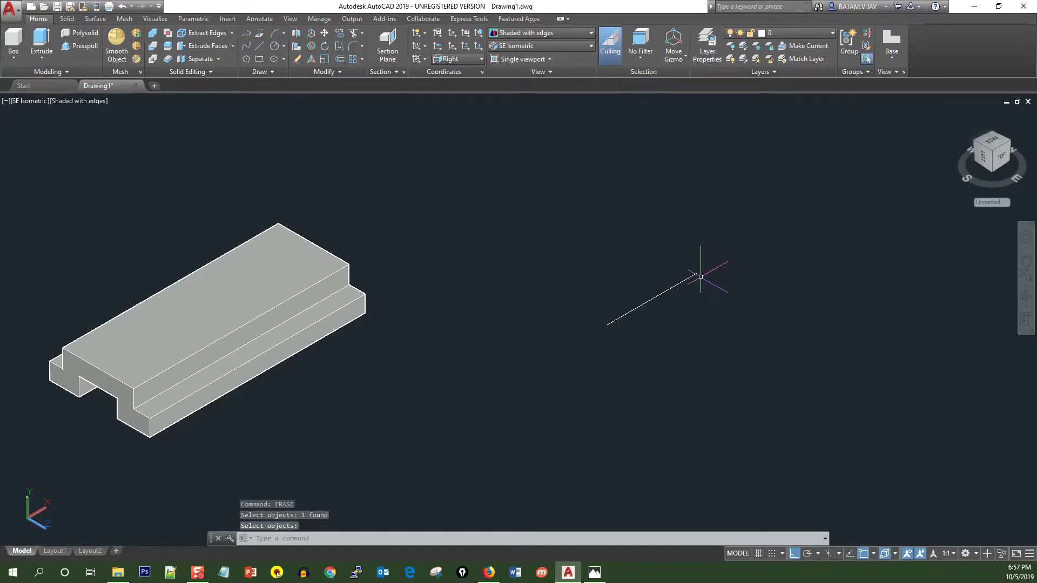
Step: Draw the closed outline from the existing endpoint: 30 up, 60 across, back down
left_click(259, 45)
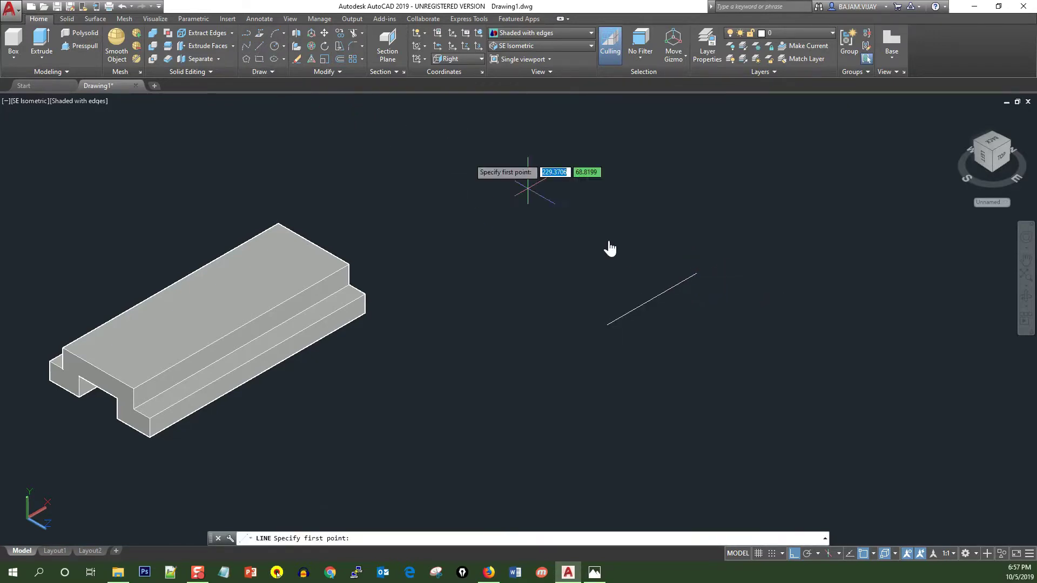
left_click(696, 275)
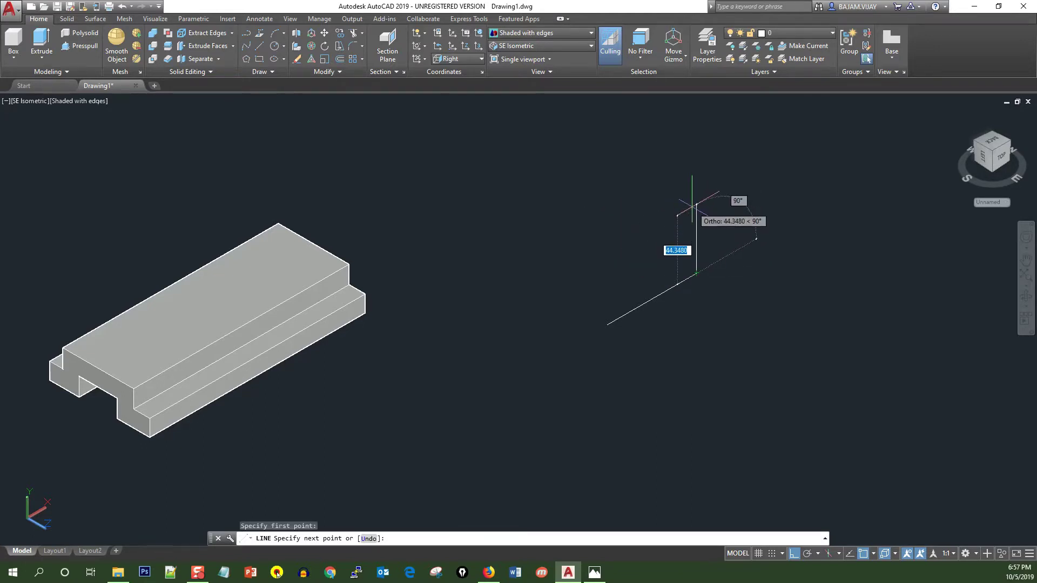
type("30")
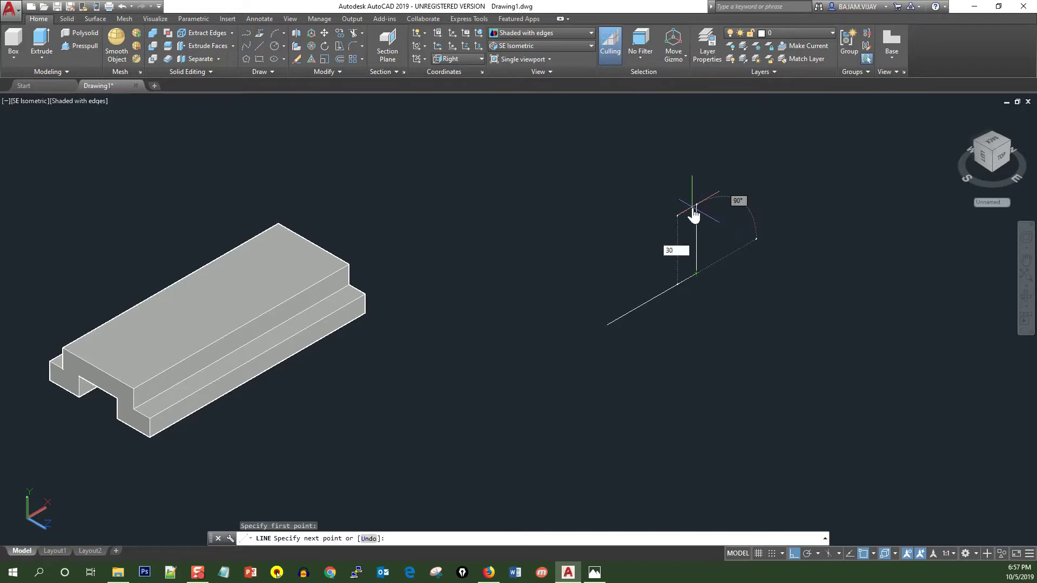
key("Return")
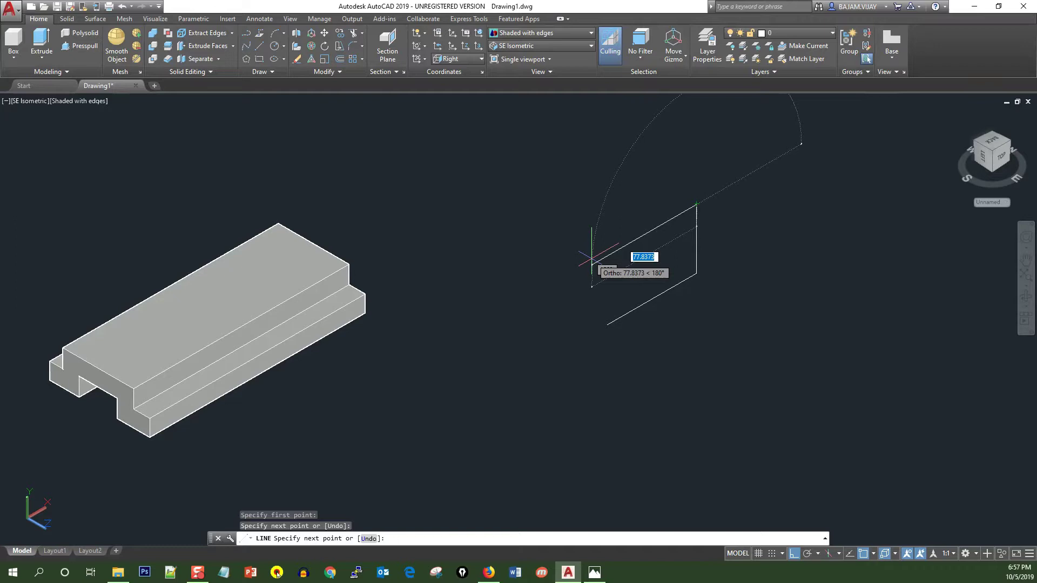
type("60")
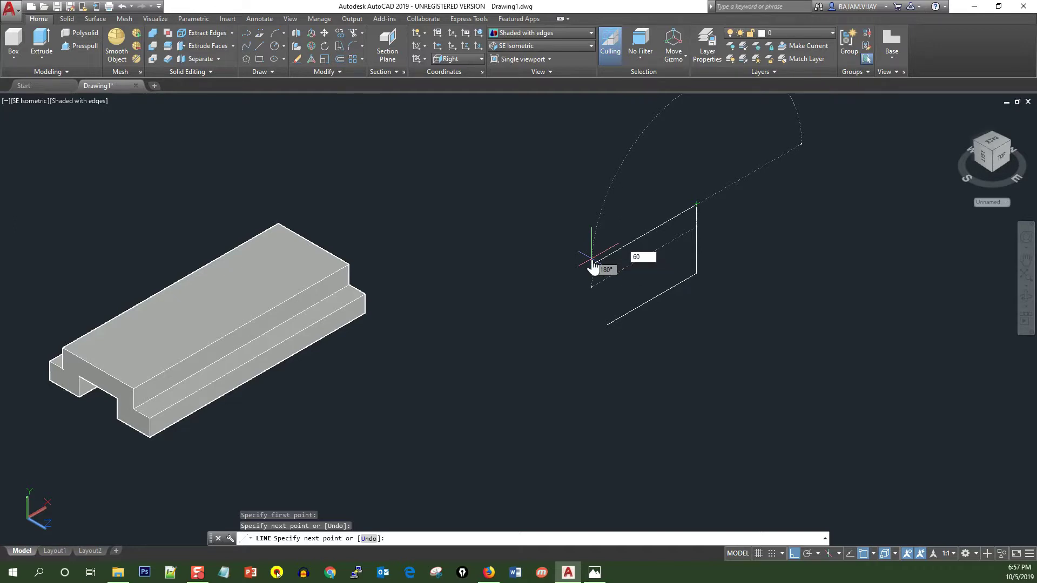
key("Return")
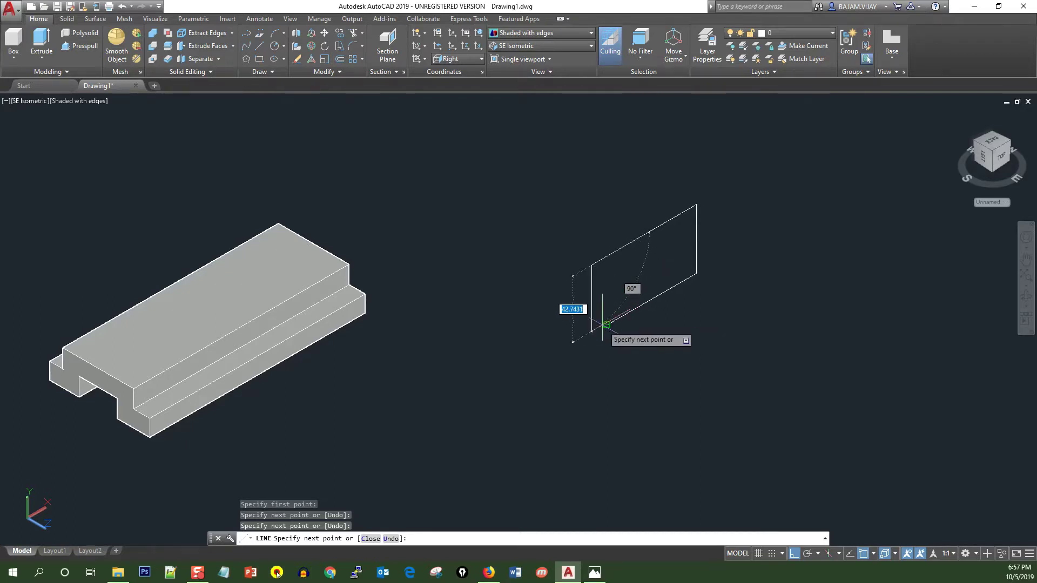
left_click(604, 324)
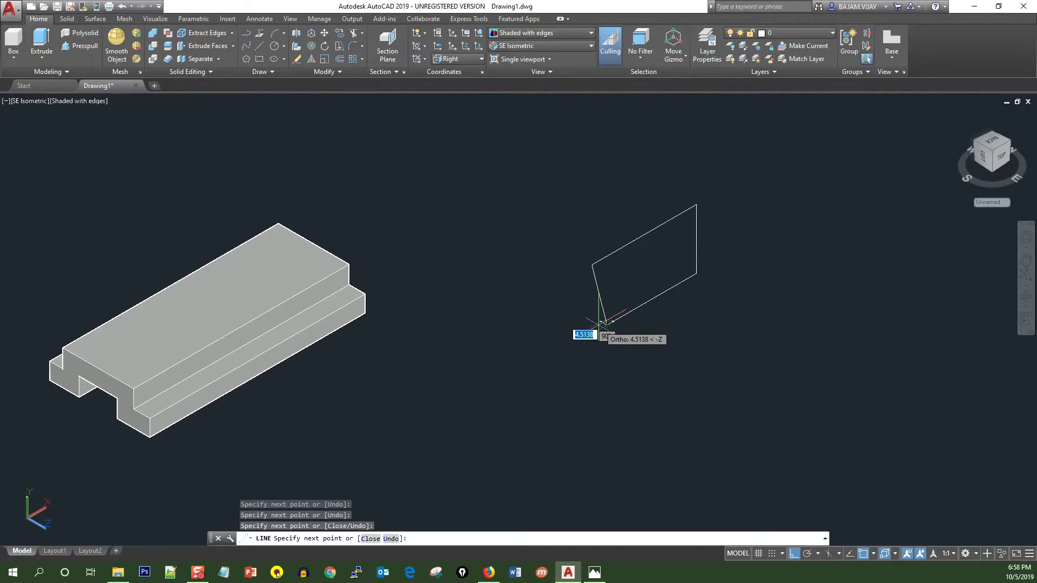
key("Escape")
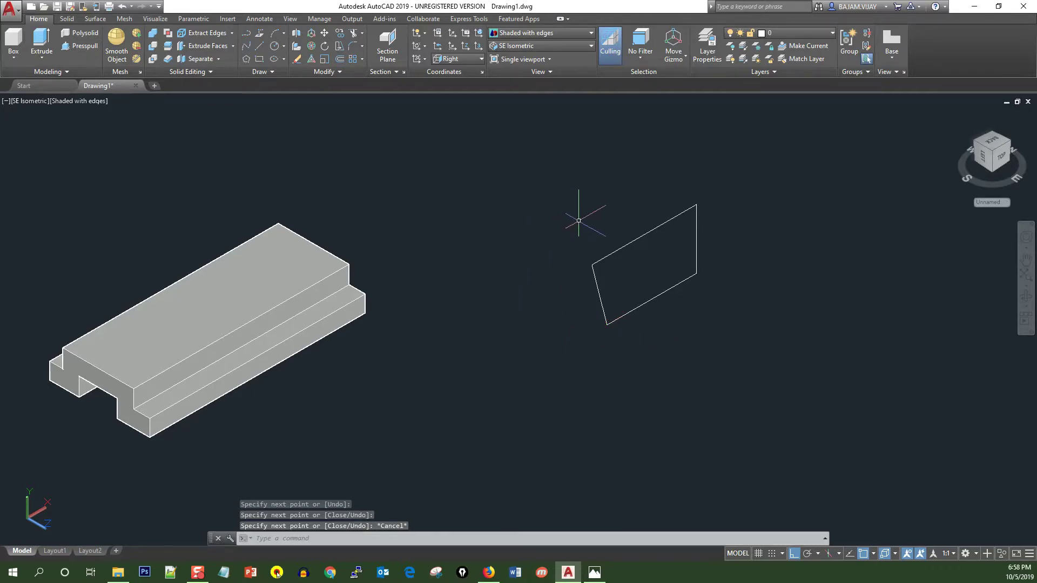
scroll(579, 223, "up", 3)
scroll(643, 244, "down", 2)
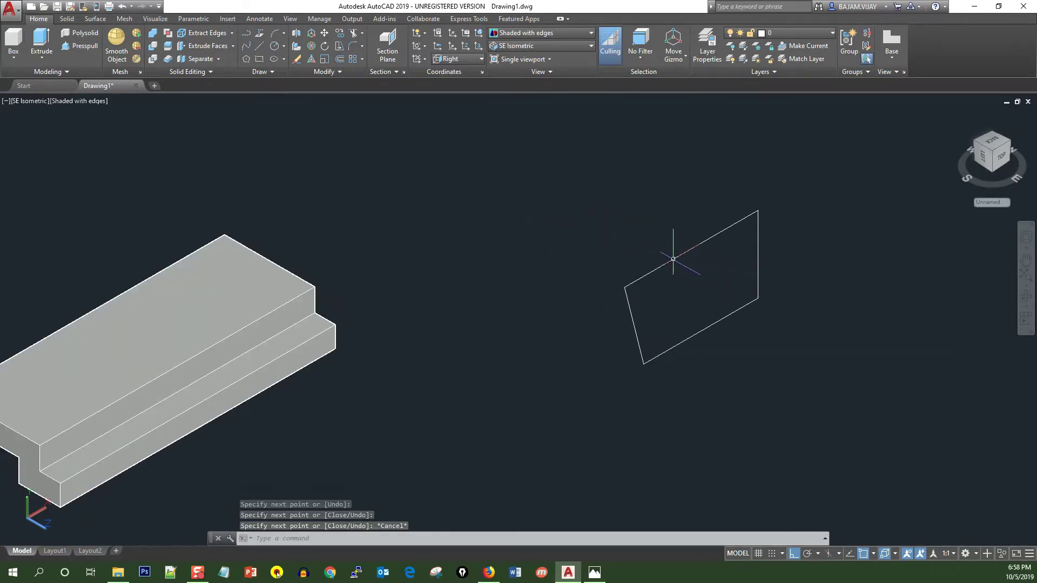
Step: Round the outline top with a Start-Center-End arc centred on the top-edge midpoint
left_click(594, 572)
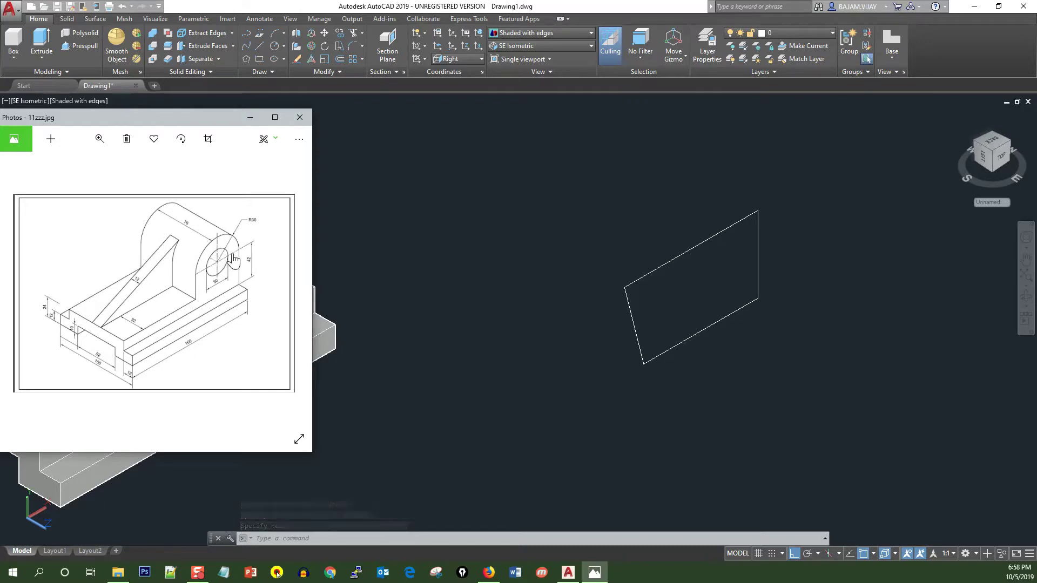
left_click(594, 574)
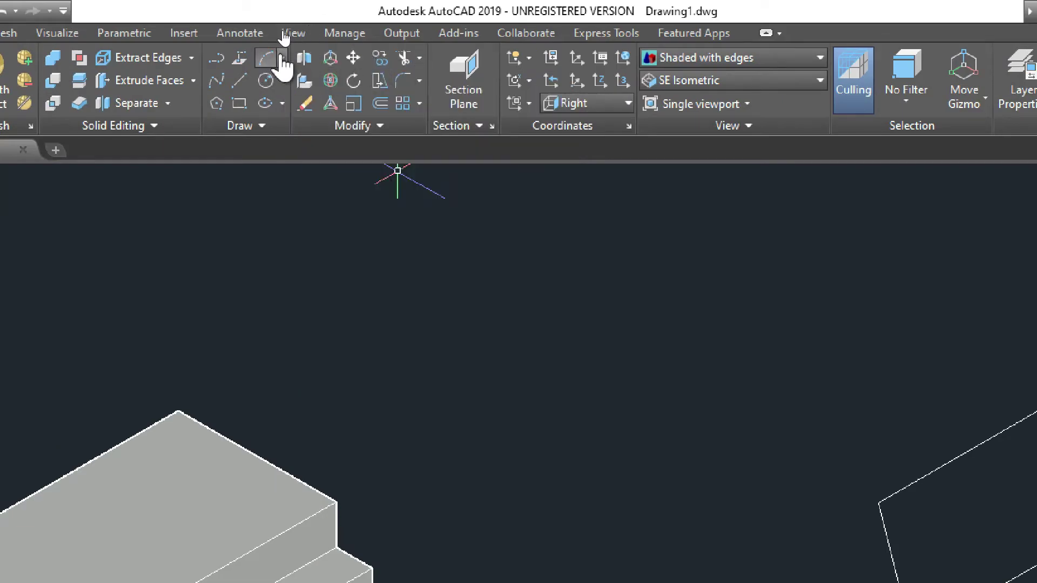
left_click(282, 58)
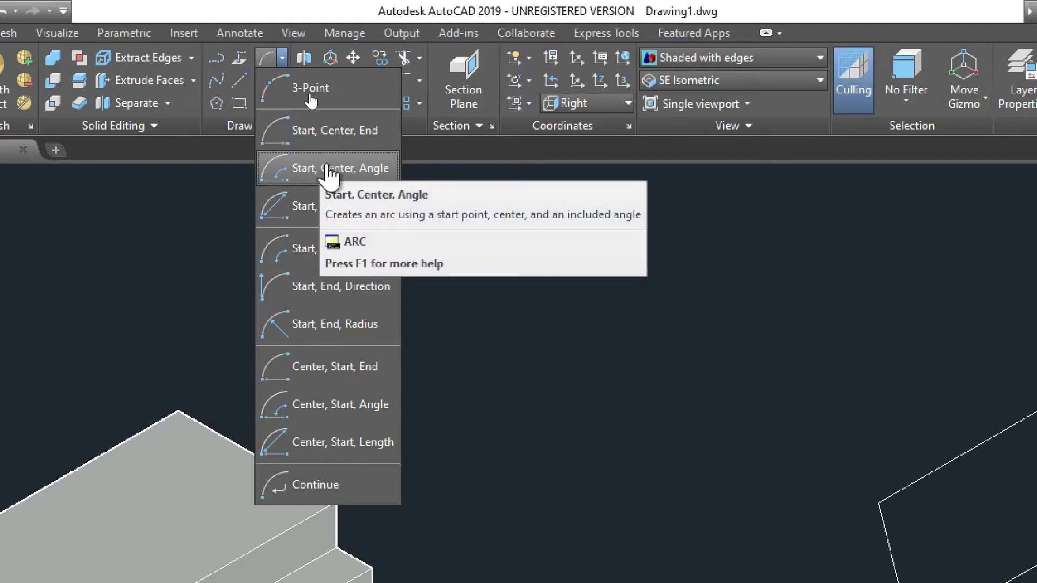
left_click(340, 135)
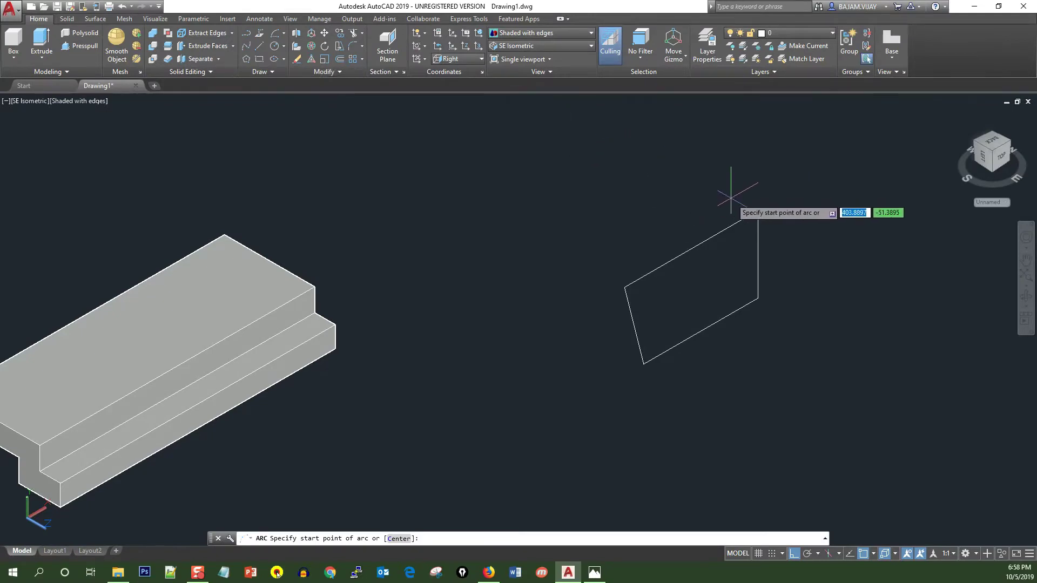
left_click(757, 209)
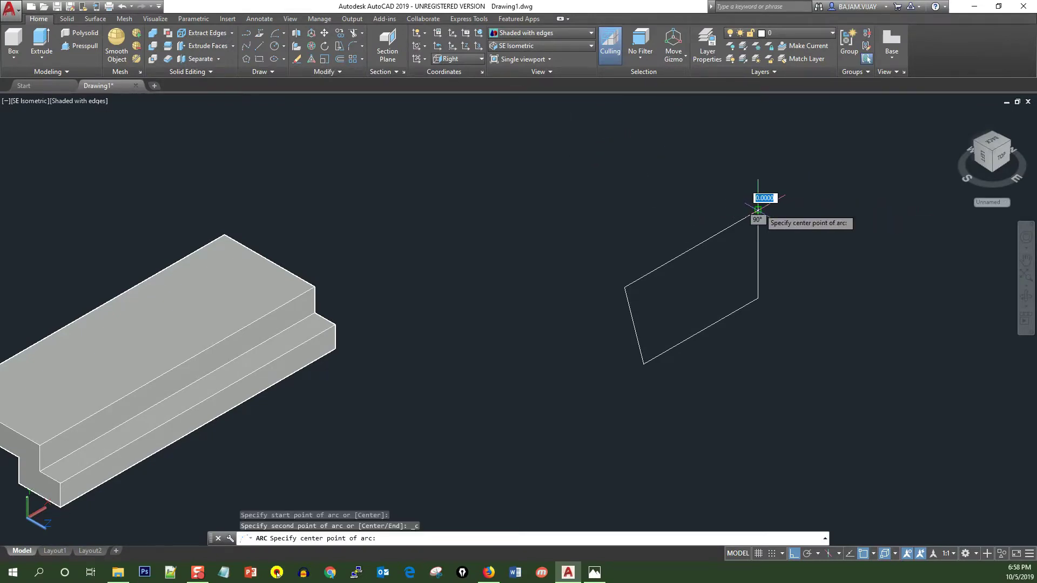
left_click(691, 250)
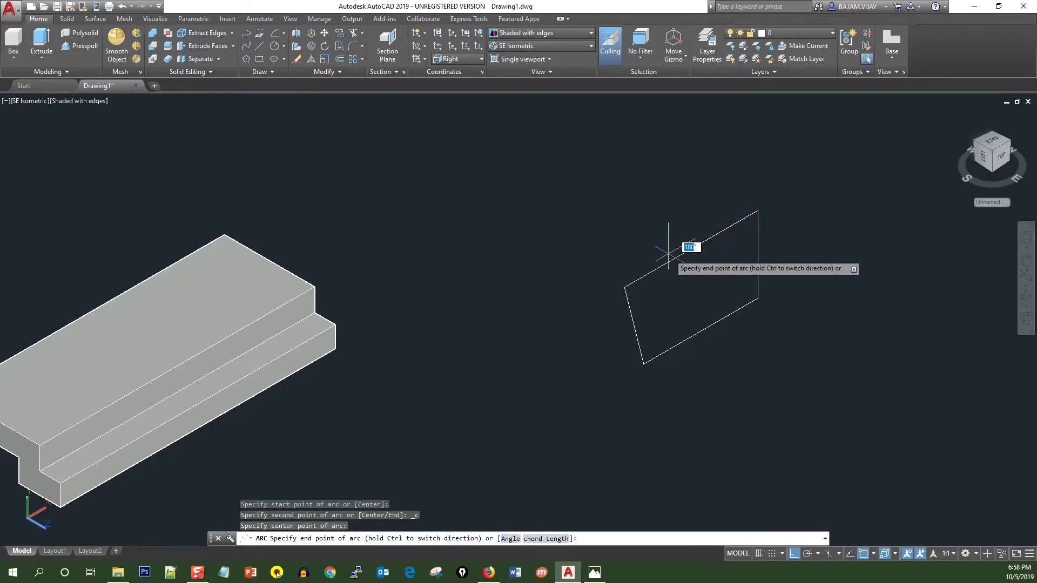
left_click(622, 285)
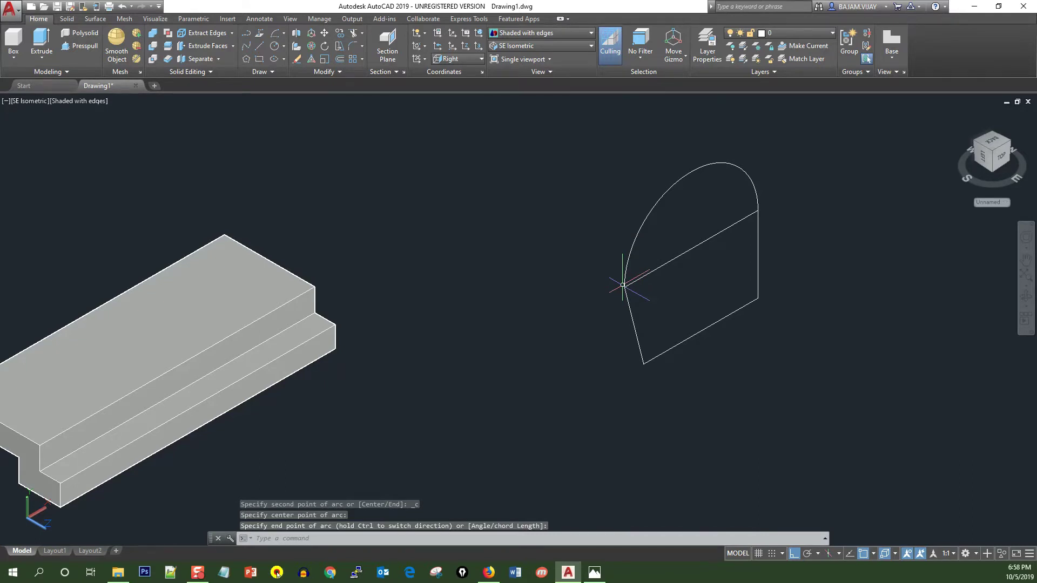
key("Escape")
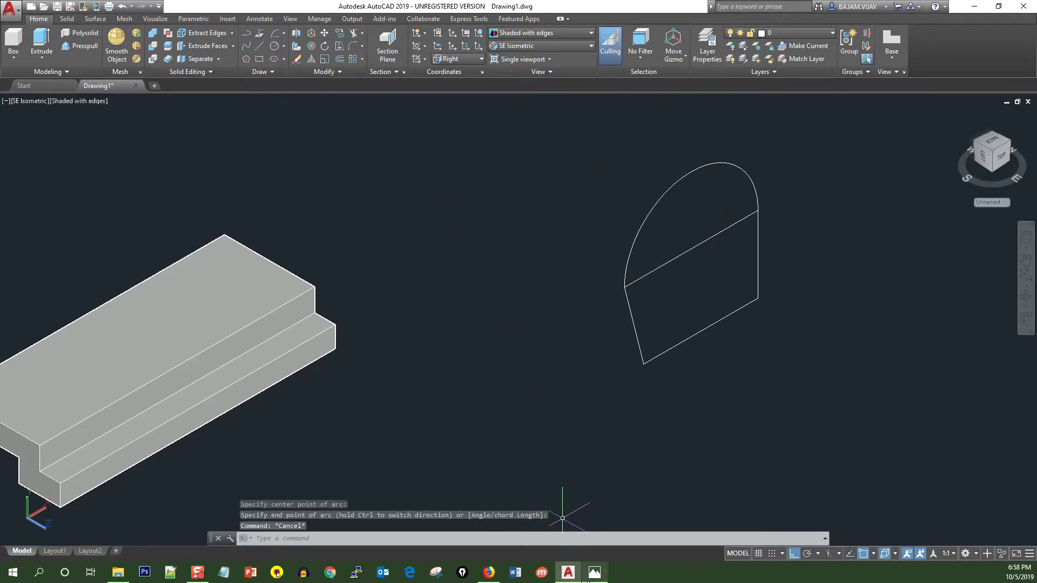
left_click(594, 575)
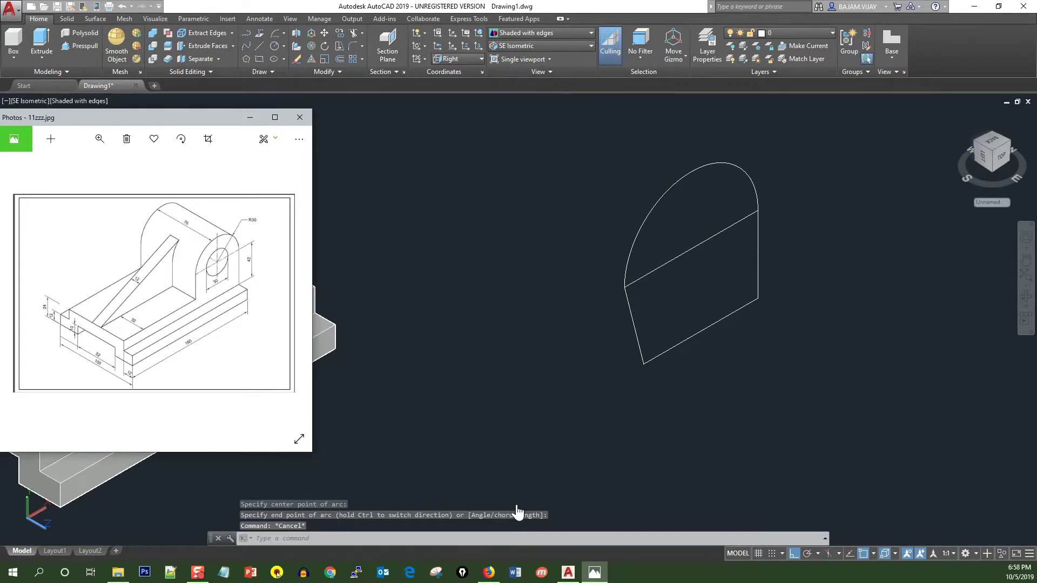
Step: Draw a centre-radius hole circle at the top edge's midpoint
left_click(597, 573)
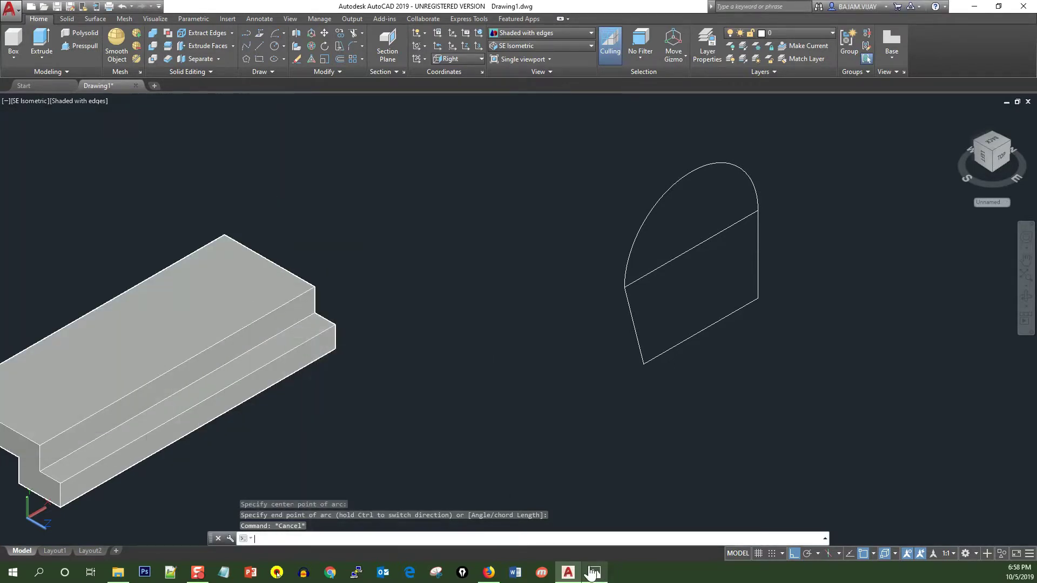
left_click(284, 46)
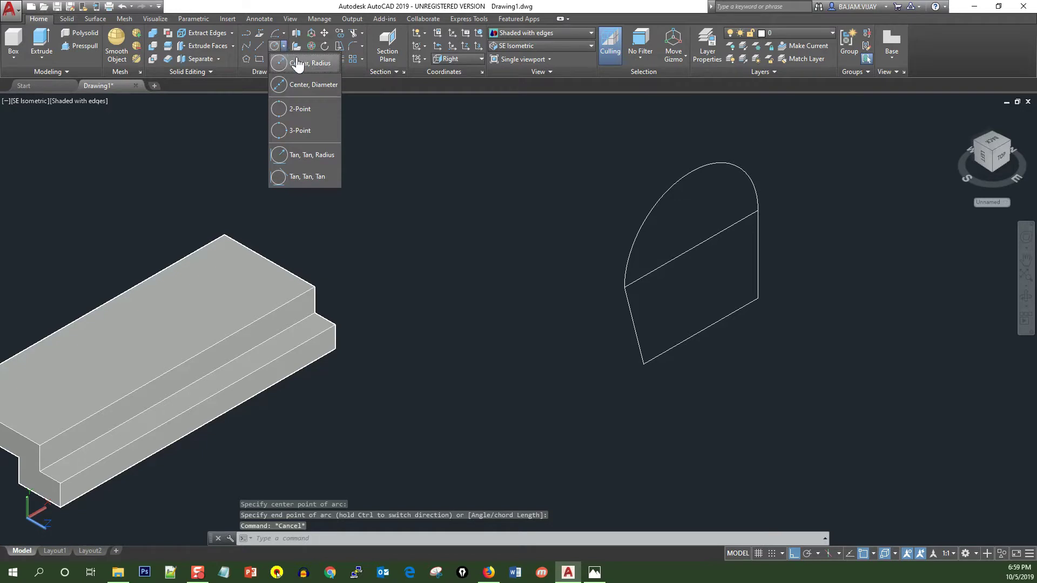
left_click(301, 66)
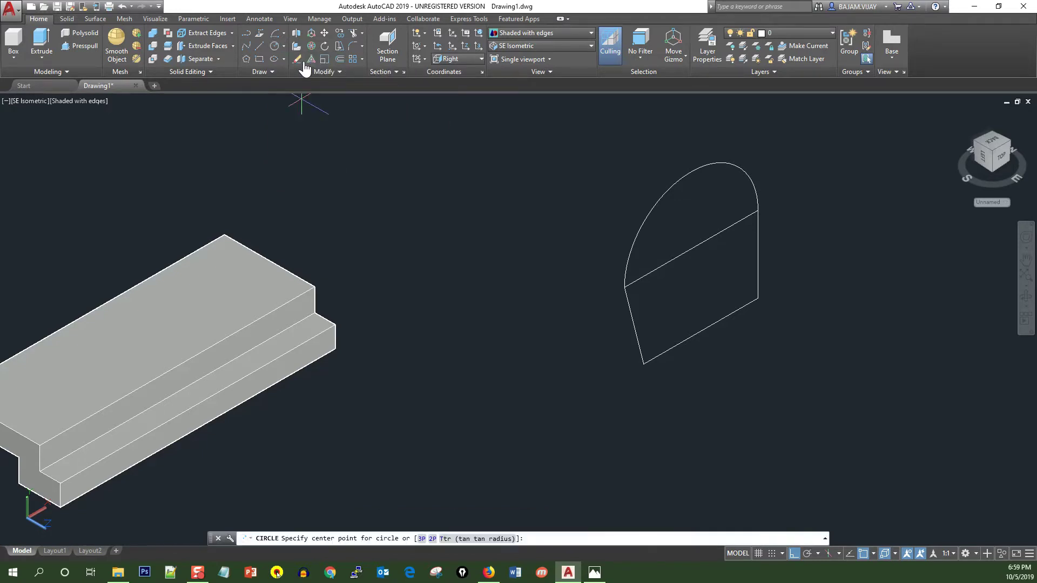
left_click(691, 250)
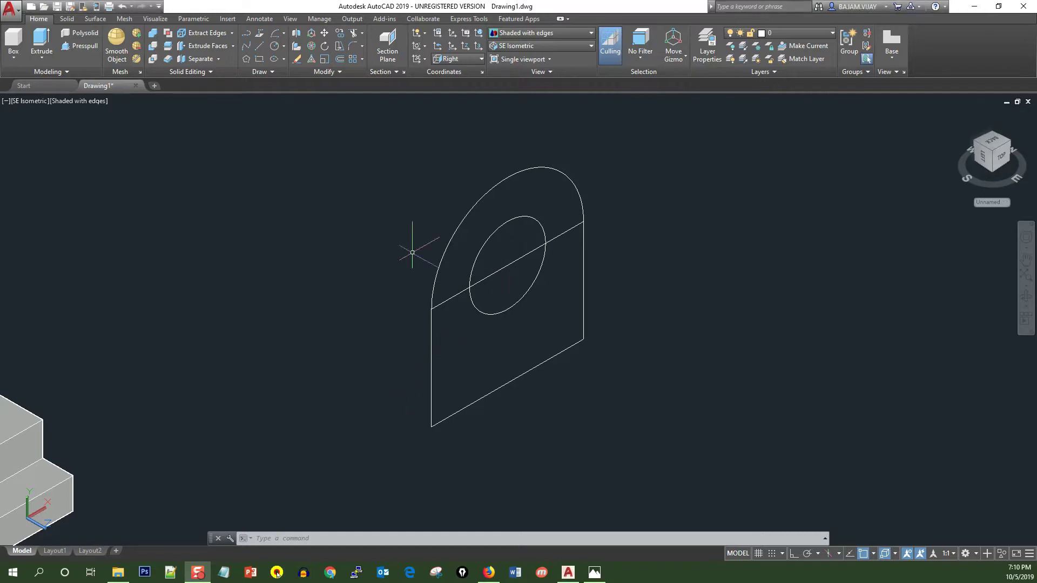
Step: Erase the straight top edge running through the circle
type("ER")
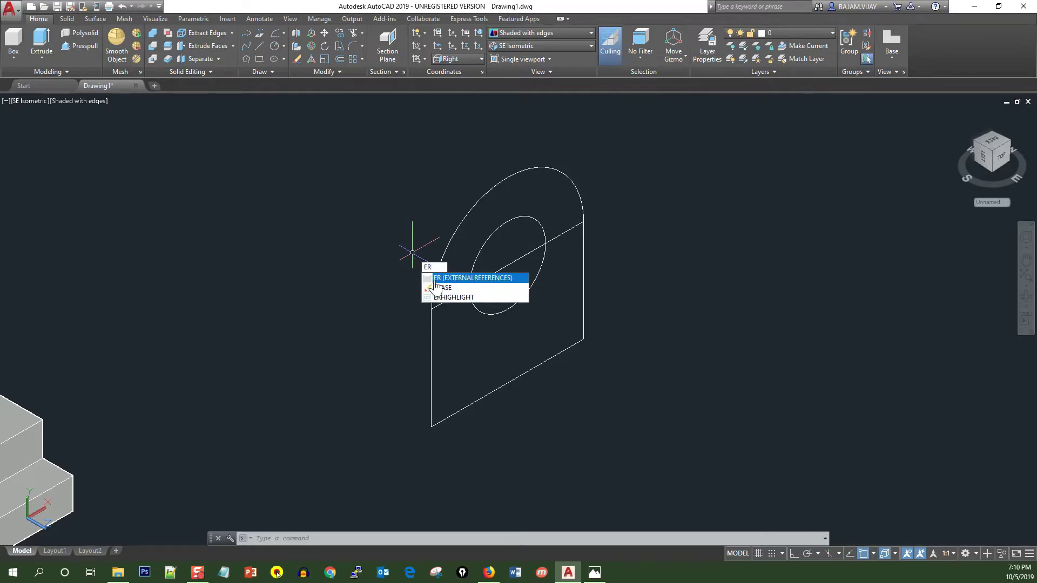
left_click(440, 287)
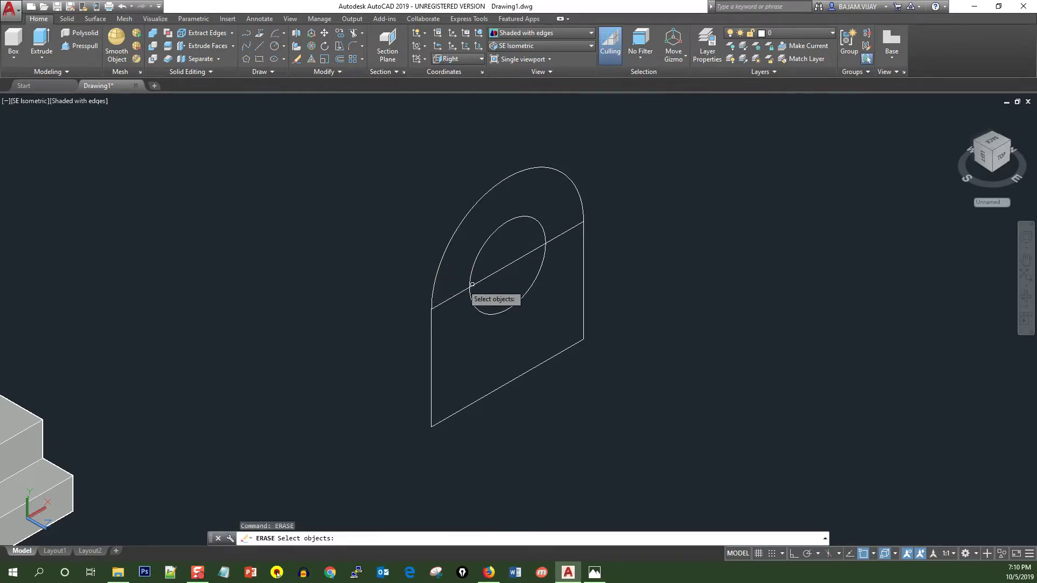
left_click(497, 272)
key("Return")
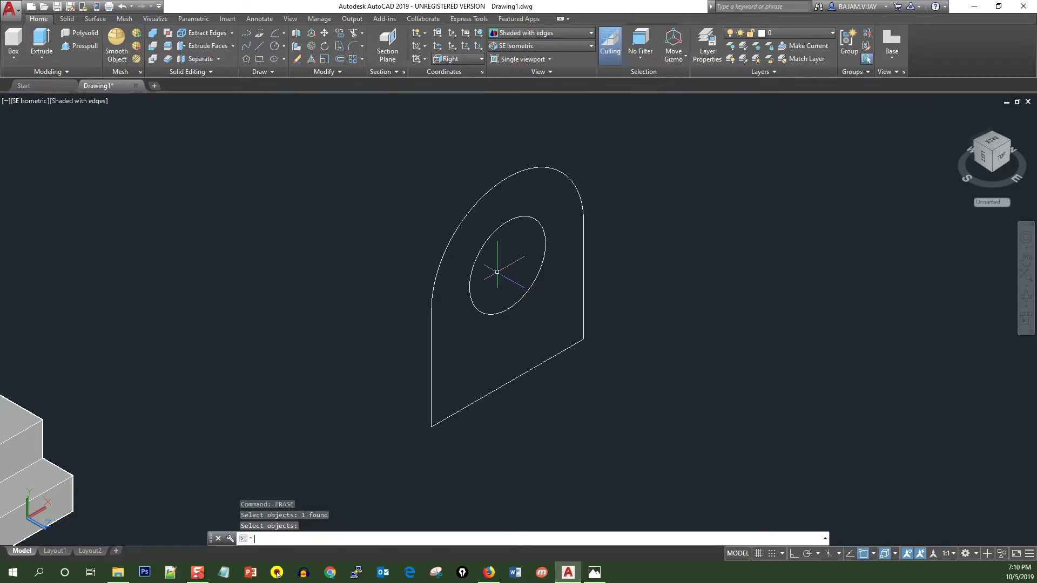
key("Escape")
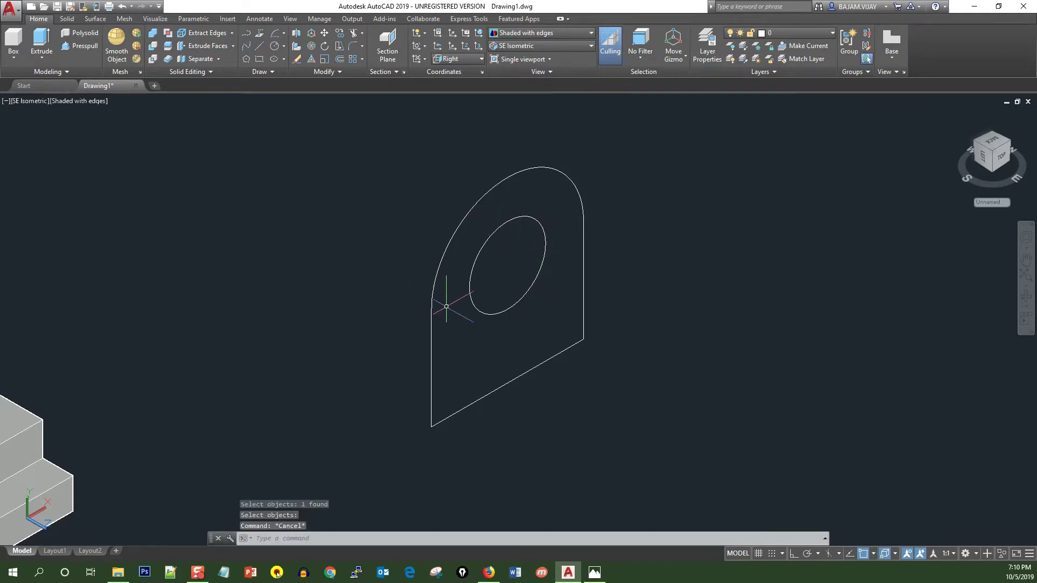
scroll(474, 299, "down", 2)
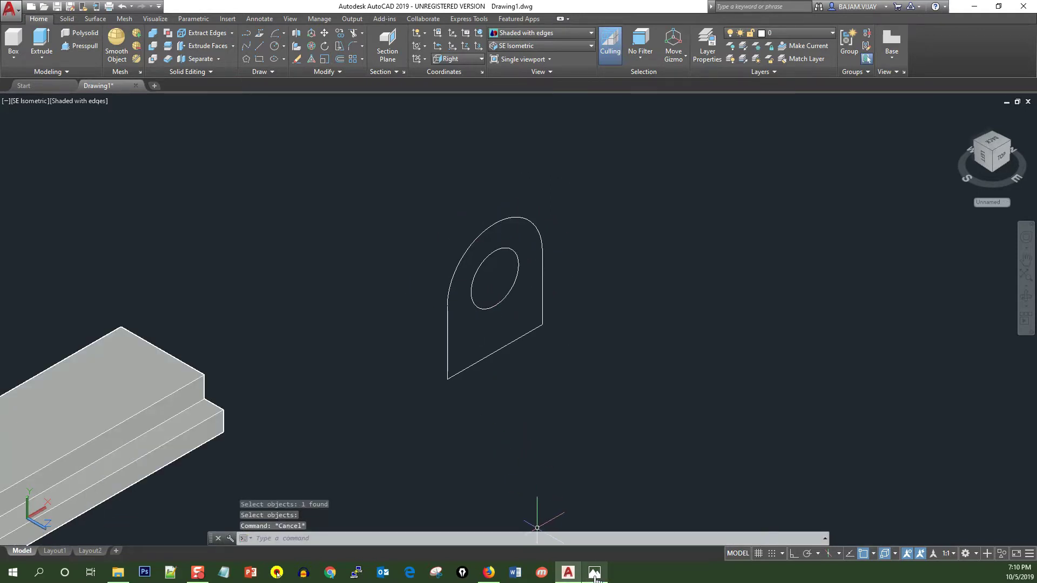
left_click(594, 574)
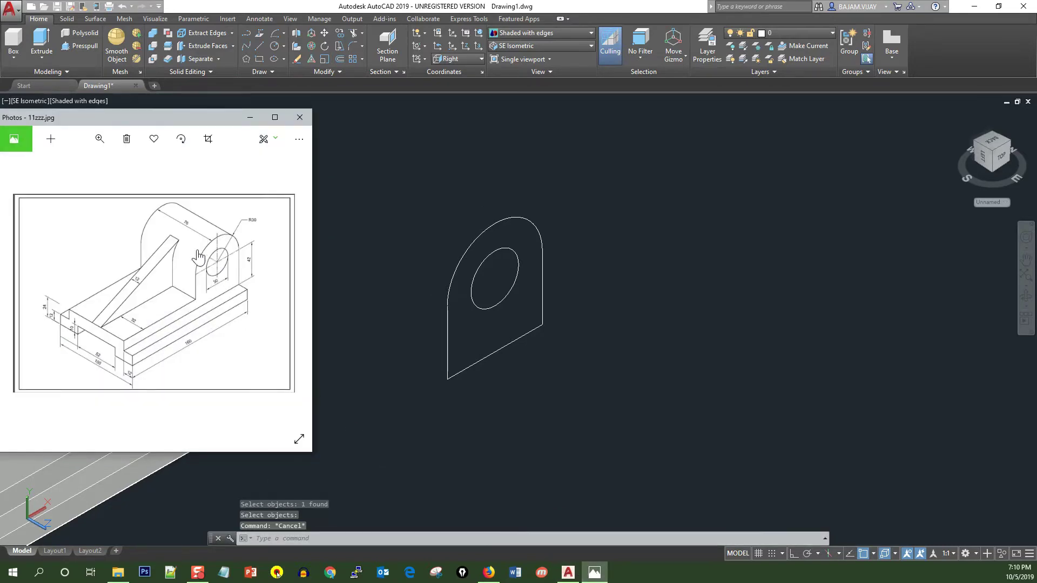
Step: Presspull the holed, round-topped boss profile 76 units deep
left_click(595, 573)
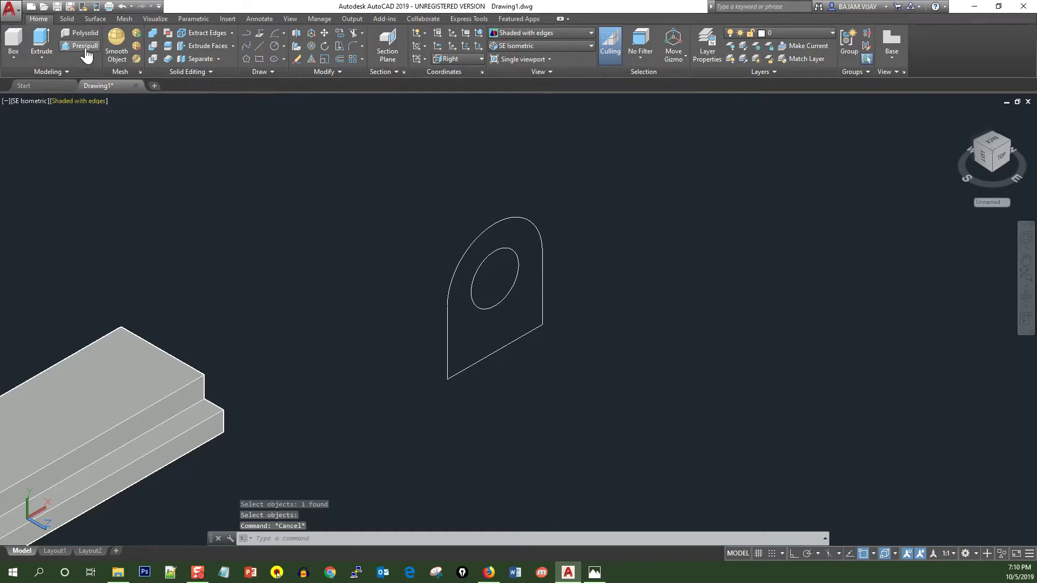
left_click(79, 46)
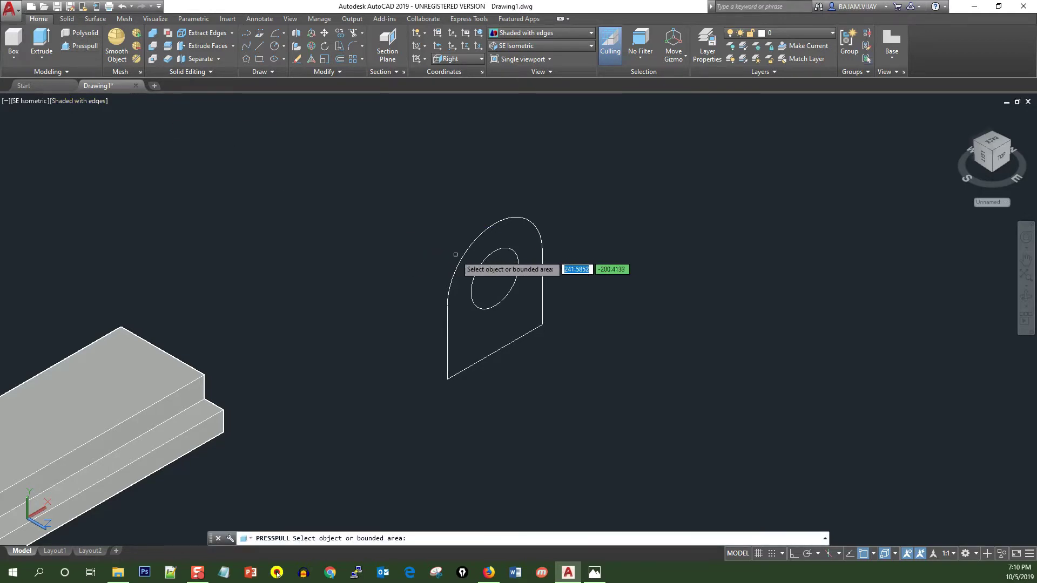
left_click(494, 278)
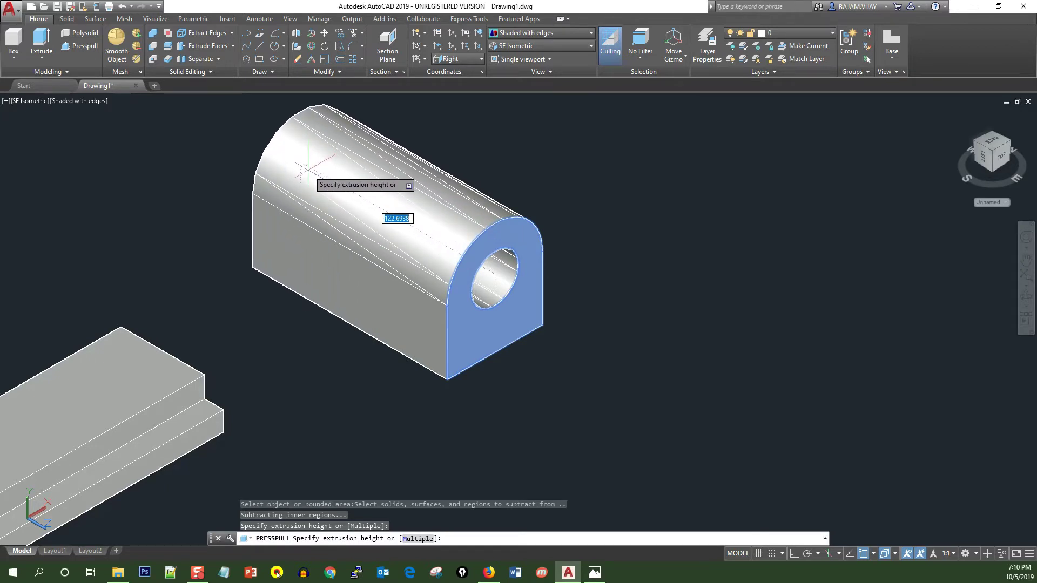
type("7")
key("Return")
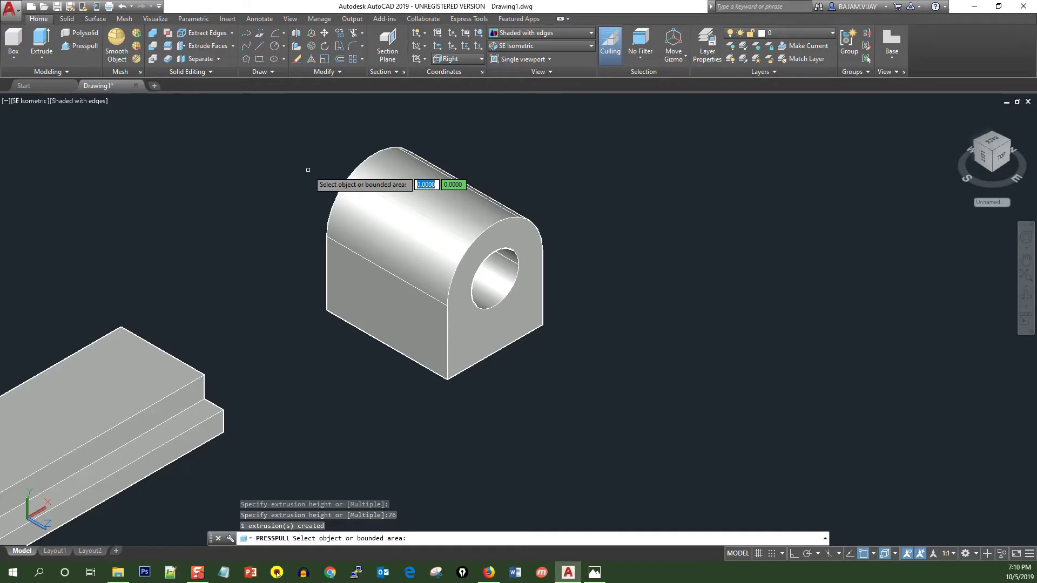
key("Return")
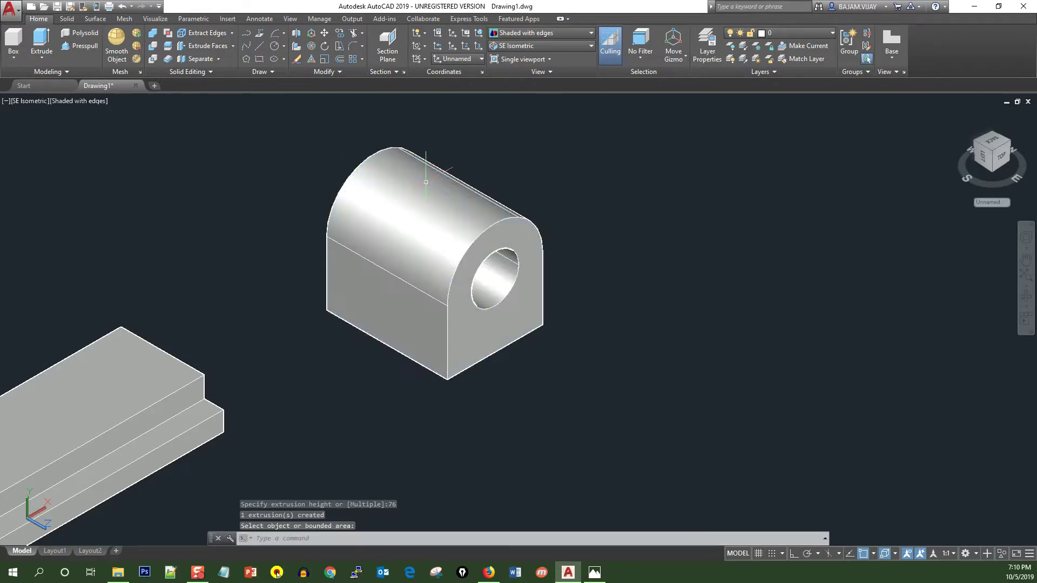
scroll(439, 243, "down", 3)
scroll(388, 195, "down", 2)
scroll(374, 190, "up", 1)
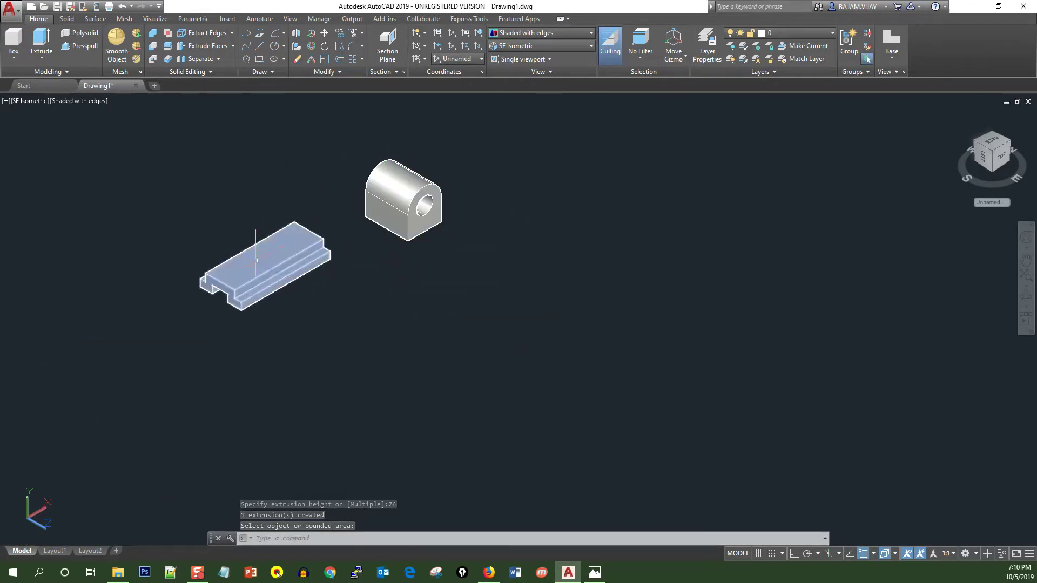
scroll(257, 261, "up", 3)
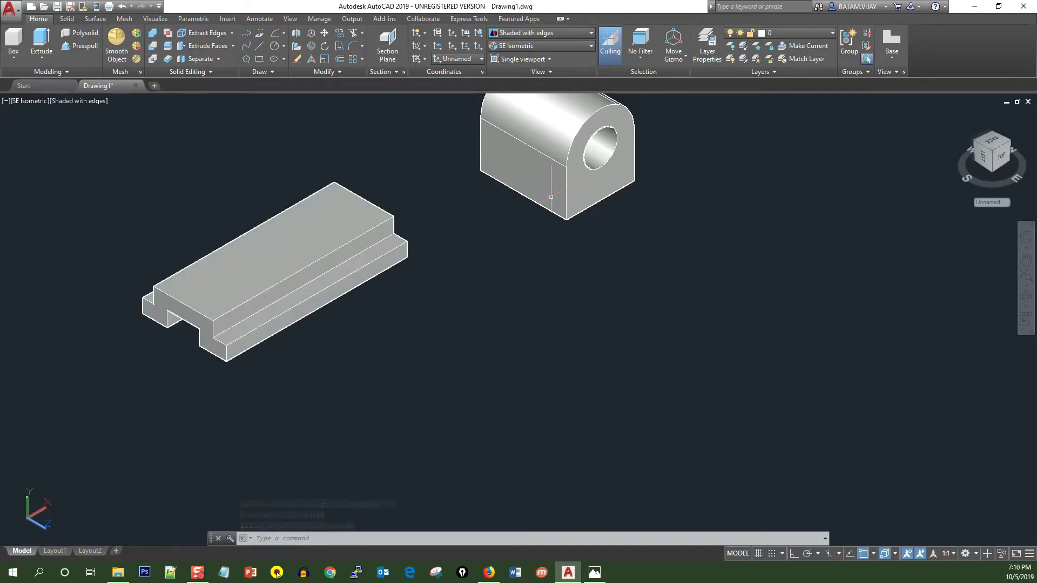
Step: Select the boss solid and pan it into a working view
left_click(557, 147)
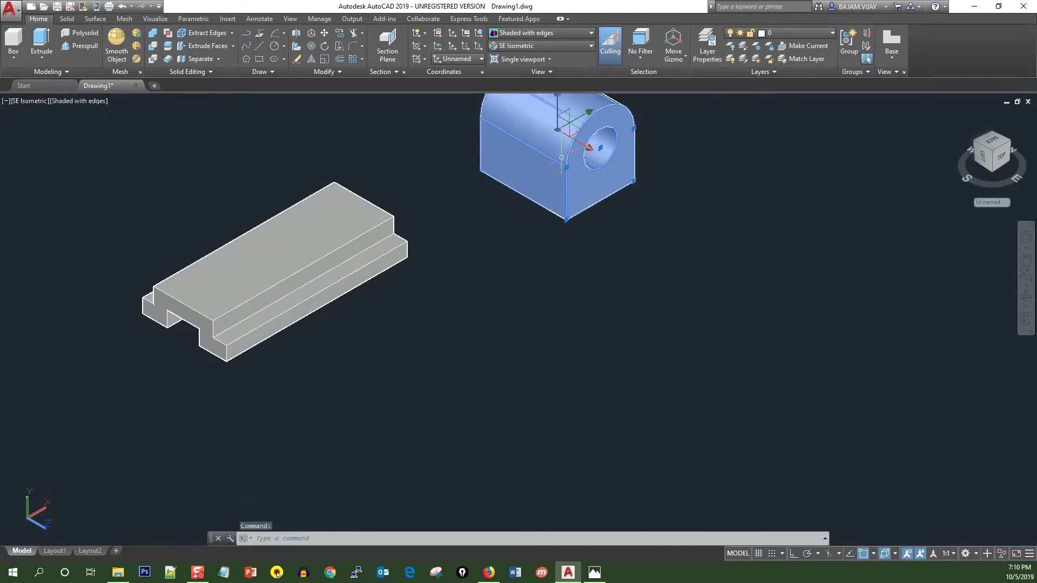
key("Escape")
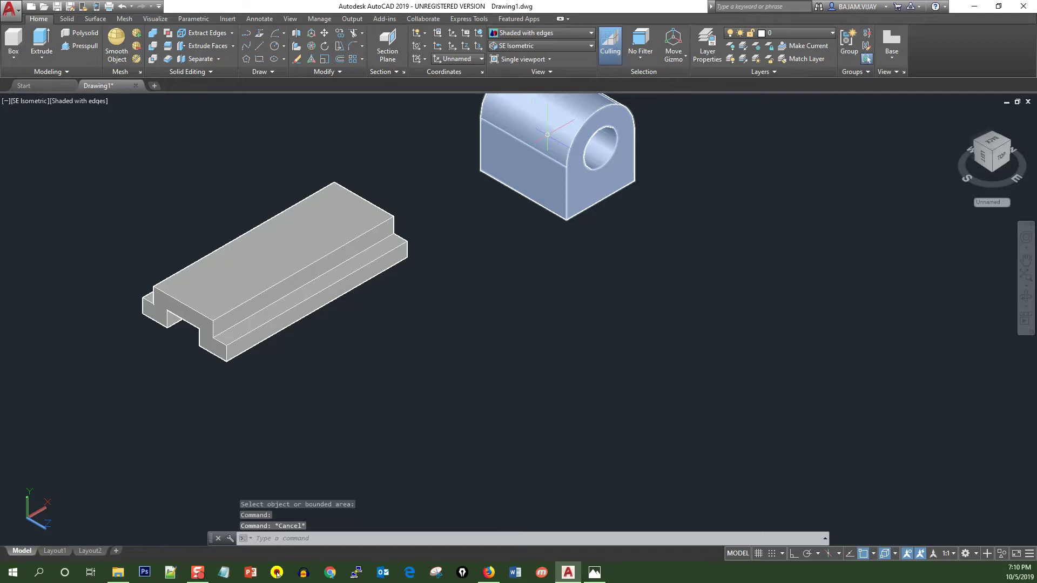
left_click(547, 134)
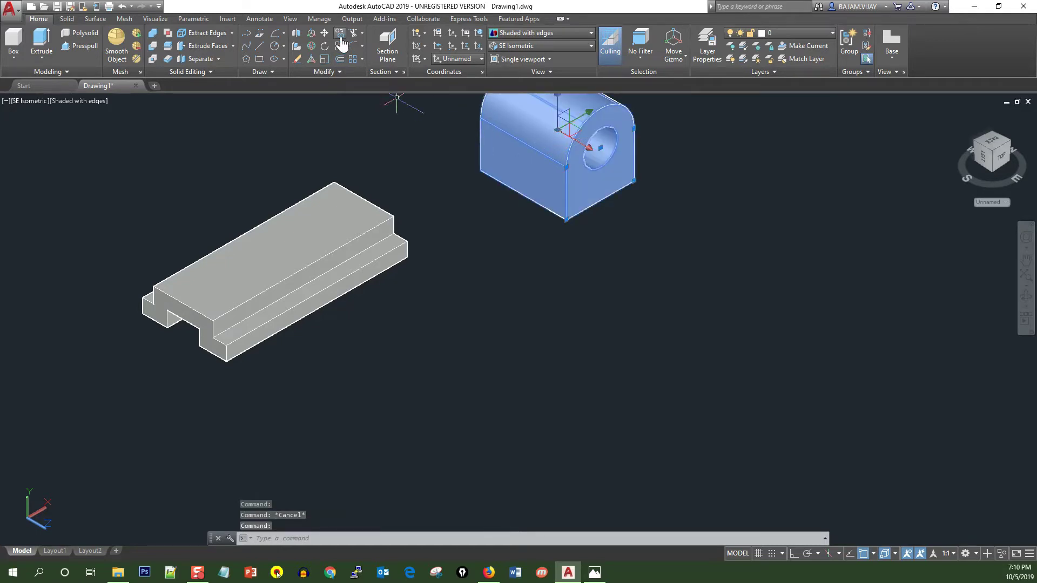
middle_click_drag(533, 133, 711, 236)
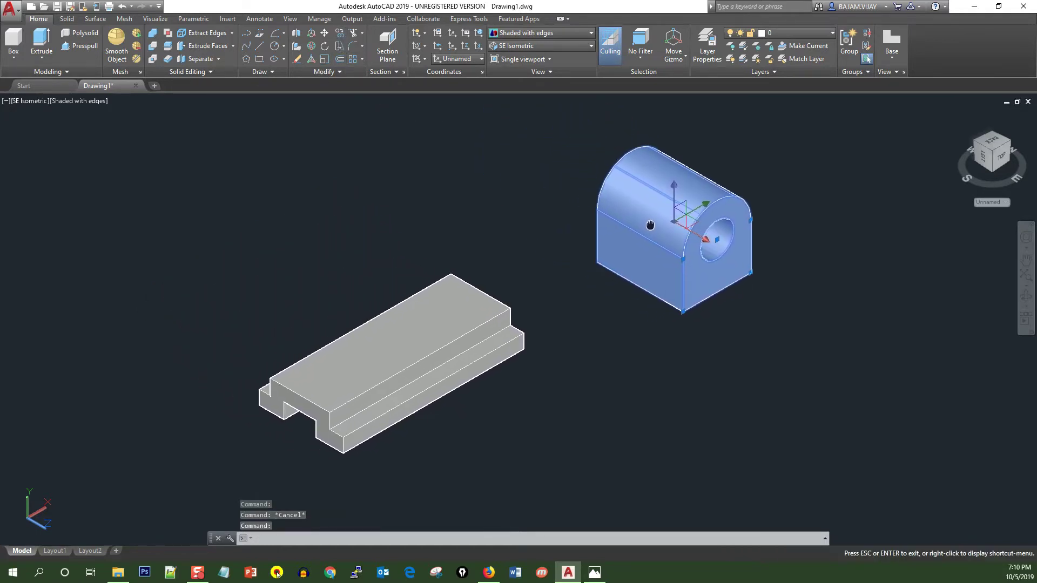
left_click_drag(712, 236, 703, 227)
scroll(729, 259, "up", 2)
key("Escape")
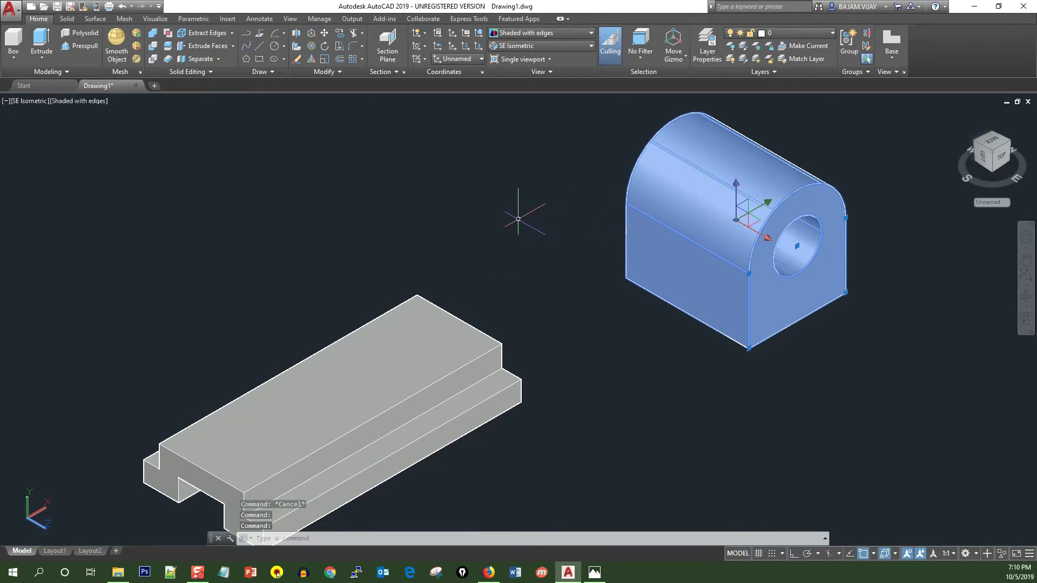
key("Escape")
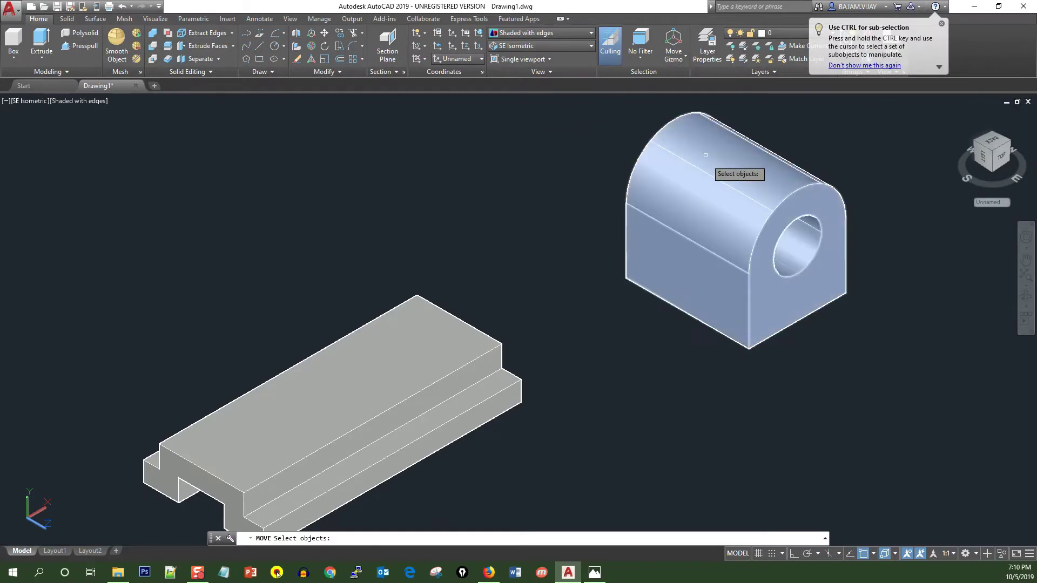
Step: Move the boss solid from its lower corner onto the base's corner vertex
left_click(700, 187)
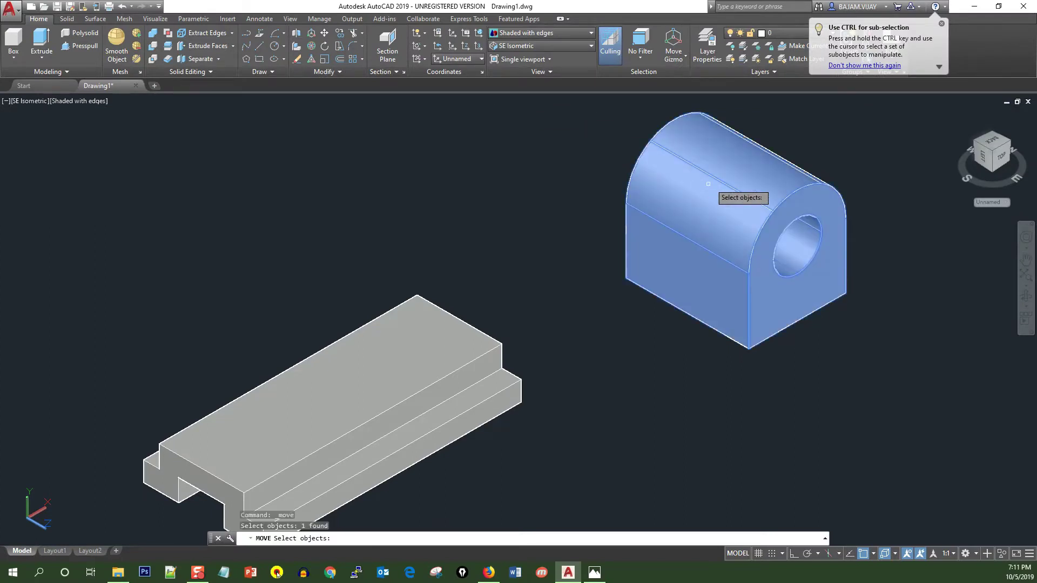
left_click(876, 124)
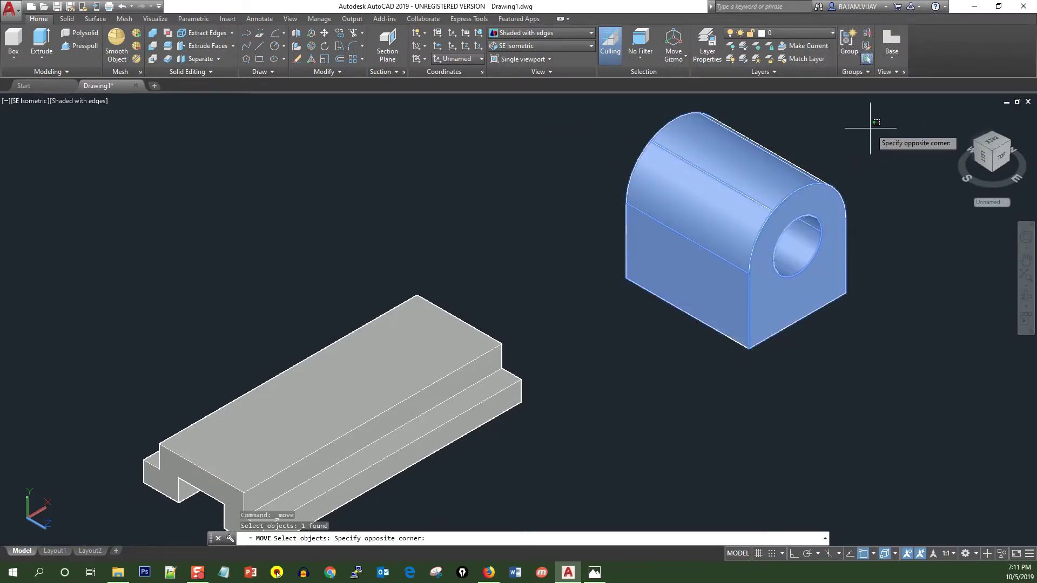
left_click(871, 128)
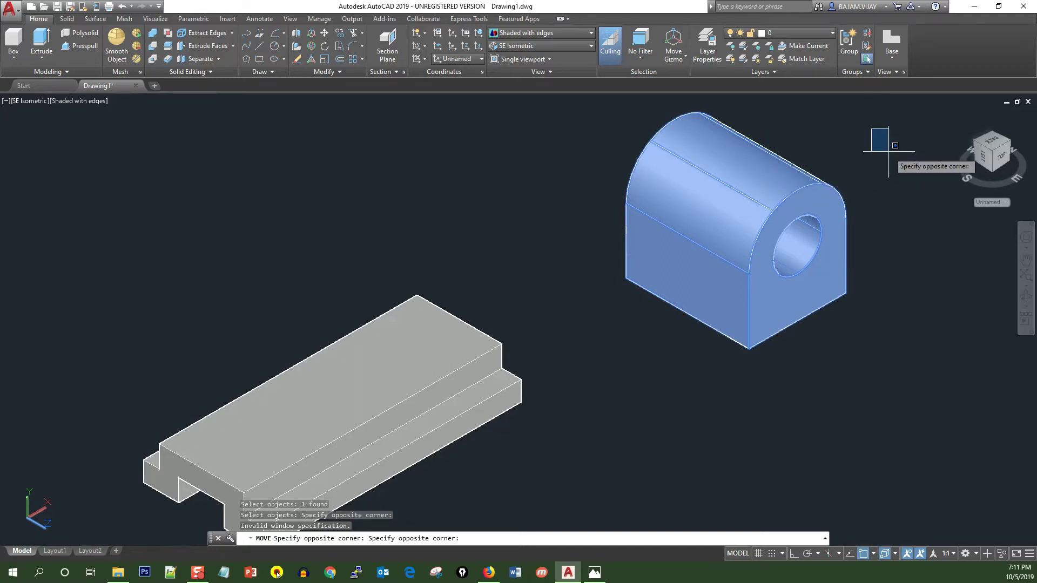
key("Escape")
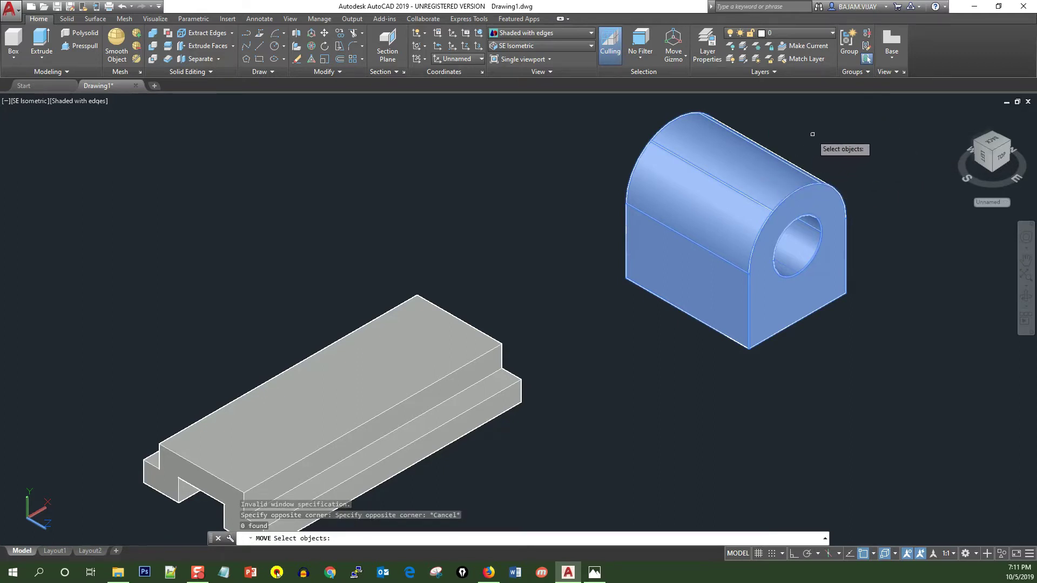
key("Return")
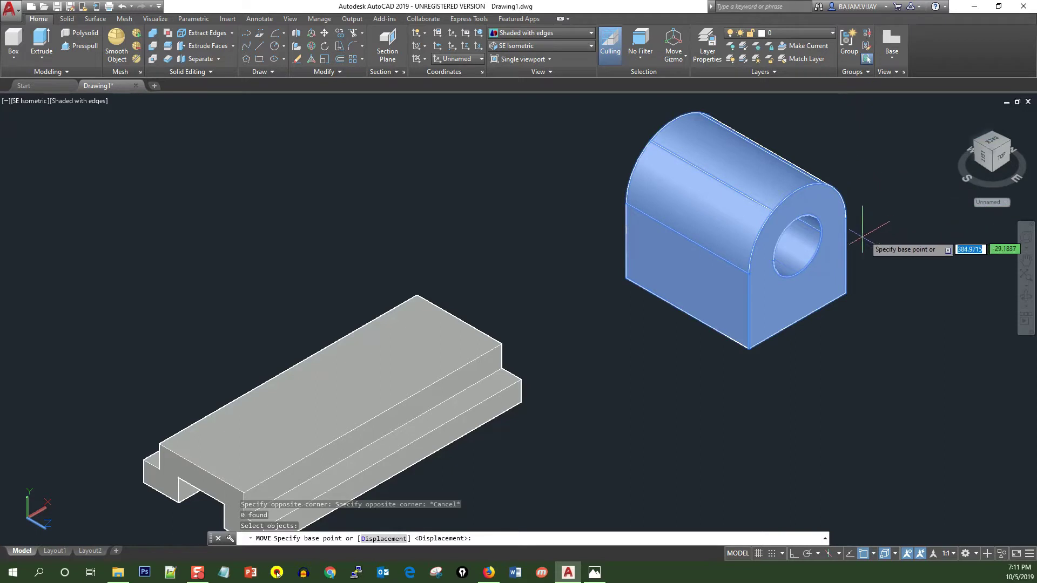
left_click(846, 293)
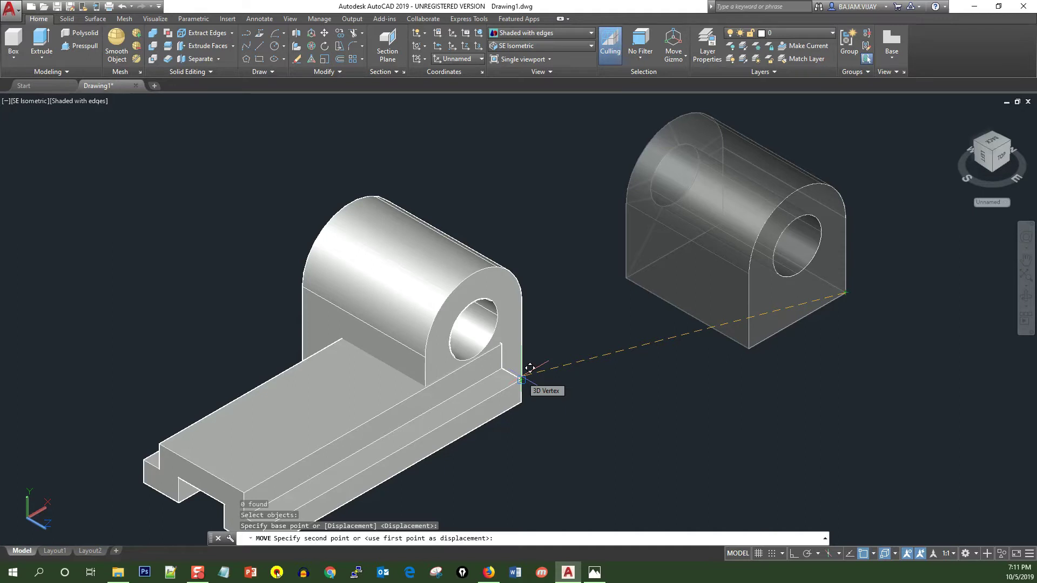
left_click(530, 368)
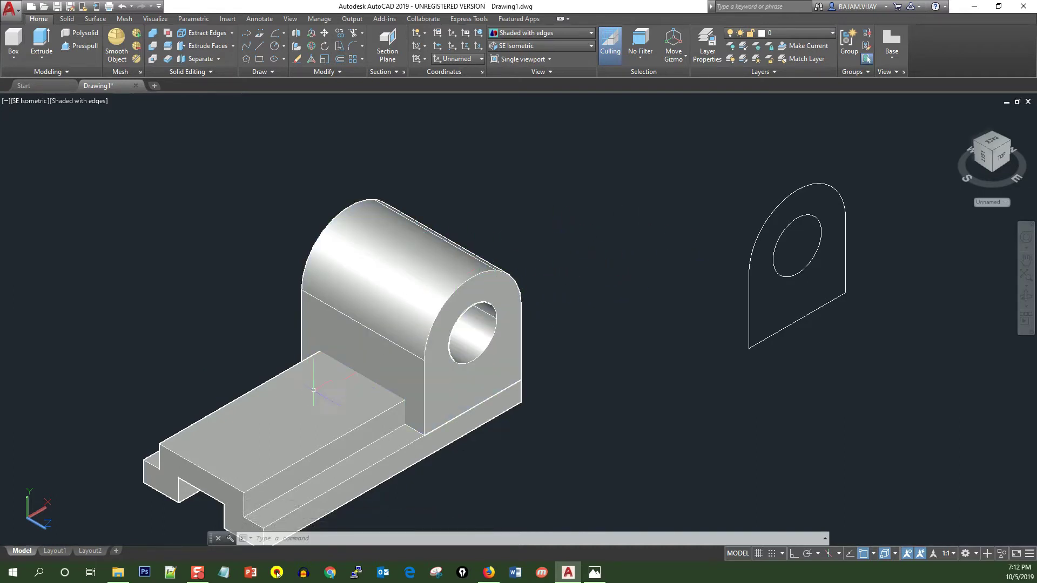
middle_click_drag(427, 299, 322, 255)
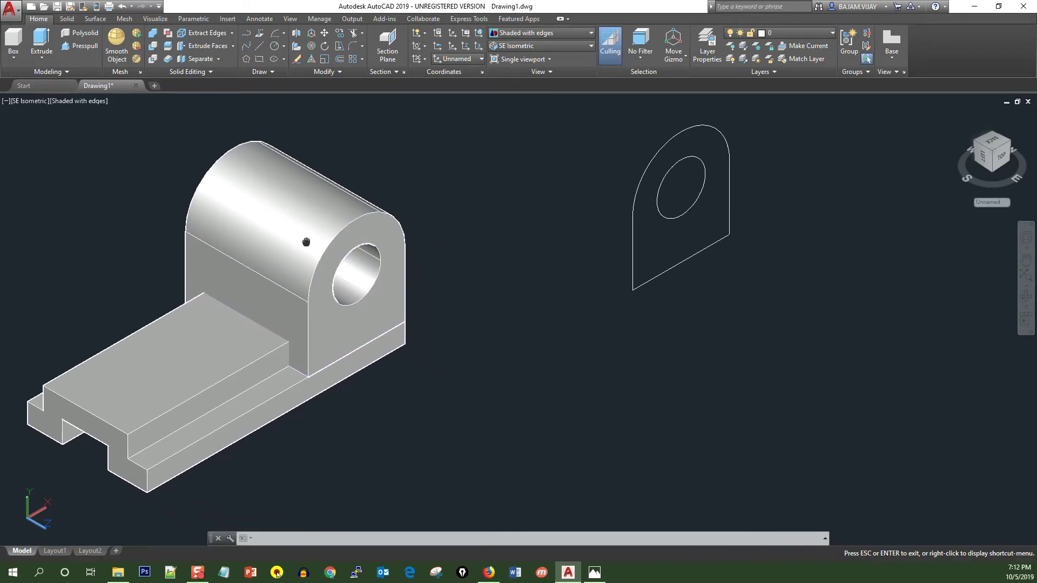
mouse_move(322, 256)
left_mouse_down()
mouse_move(382, 261)
mouse_move(297, 245)
mouse_move(296, 275)
mouse_move(323, 241)
mouse_move(262, 243)
mouse_move(287, 238)
left_mouse_up()
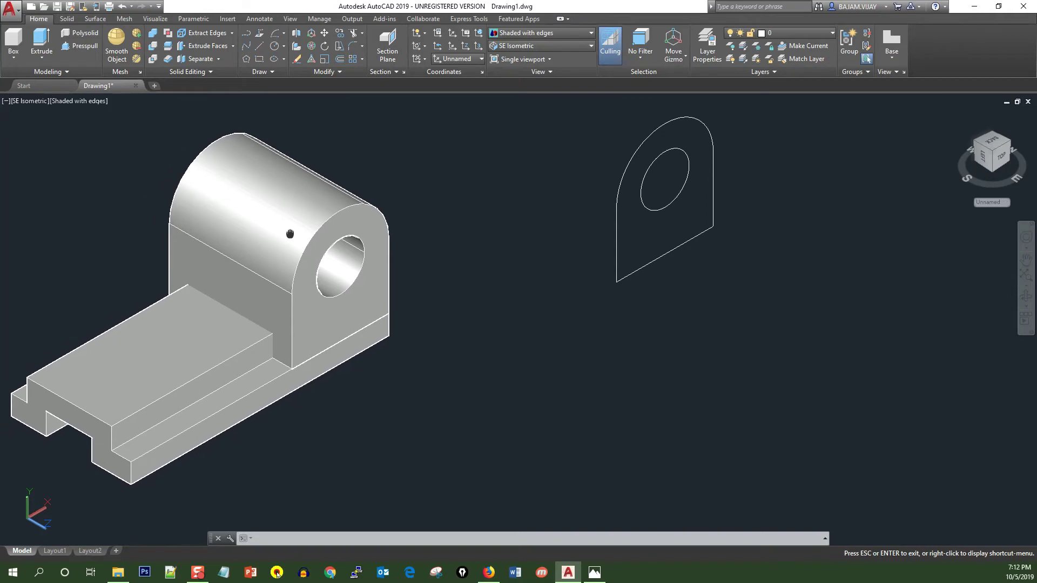
key("Escape")
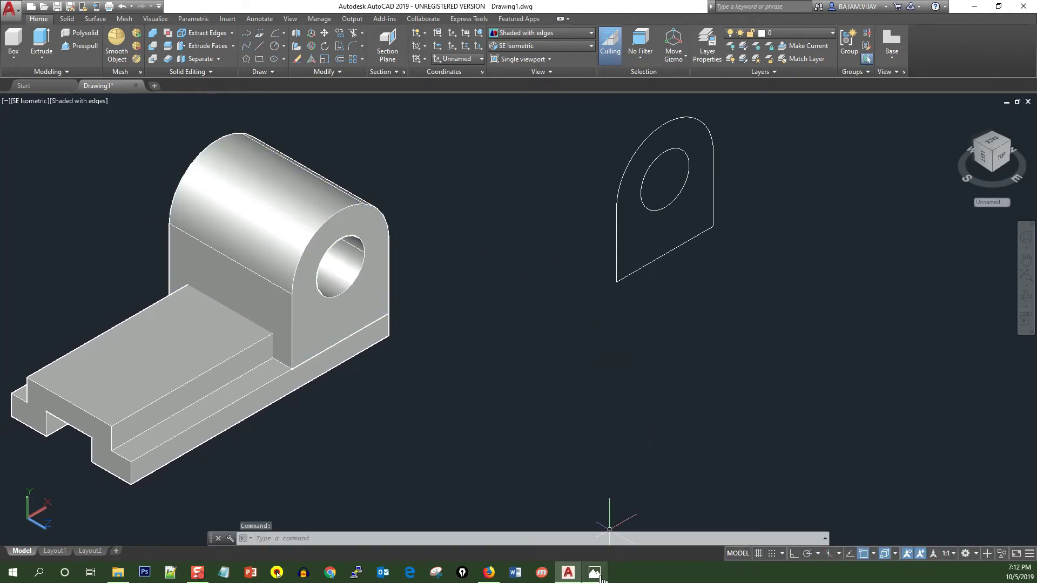
left_click(594, 572)
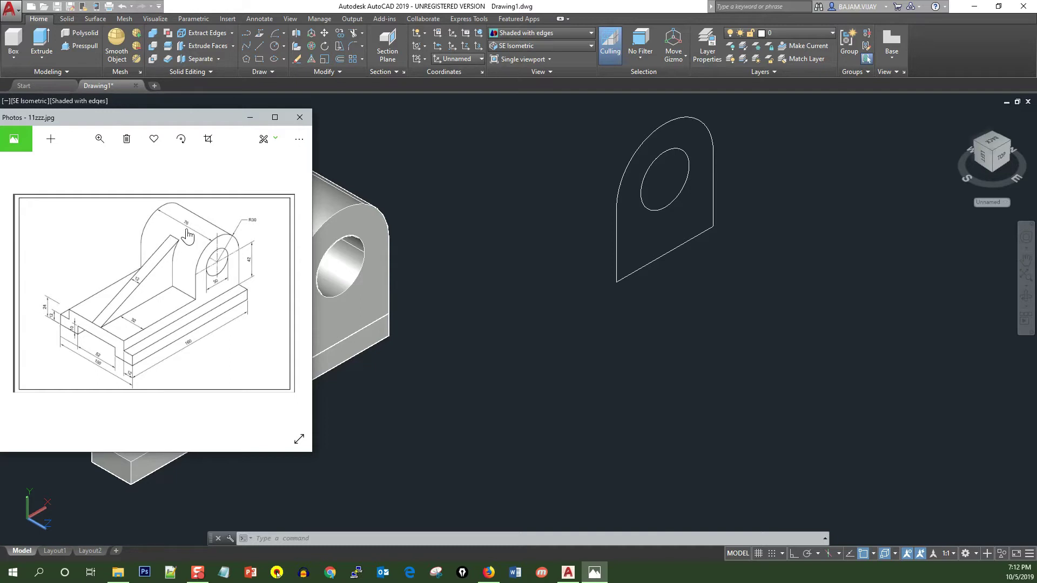
left_click(596, 574)
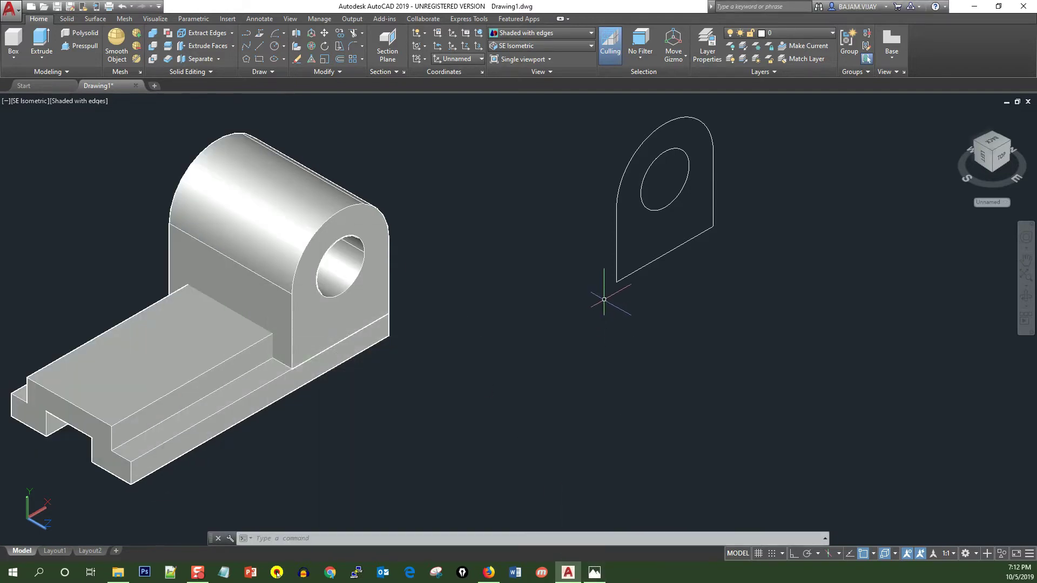
Step: Draw the rib lines: a 10-unit ortho segment, then a slope tangent to the boss arc
left_click(260, 46)
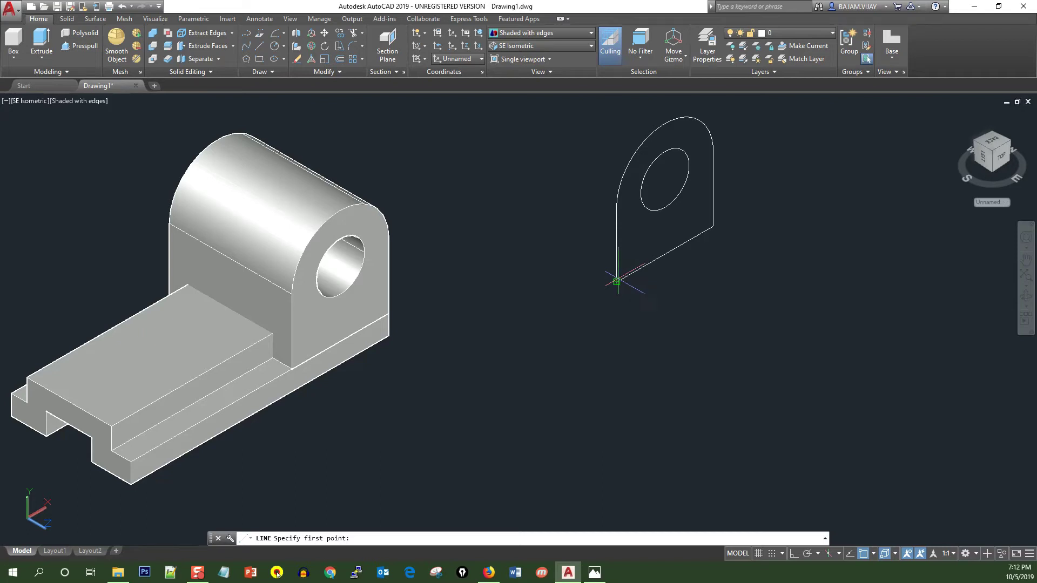
left_click(617, 281)
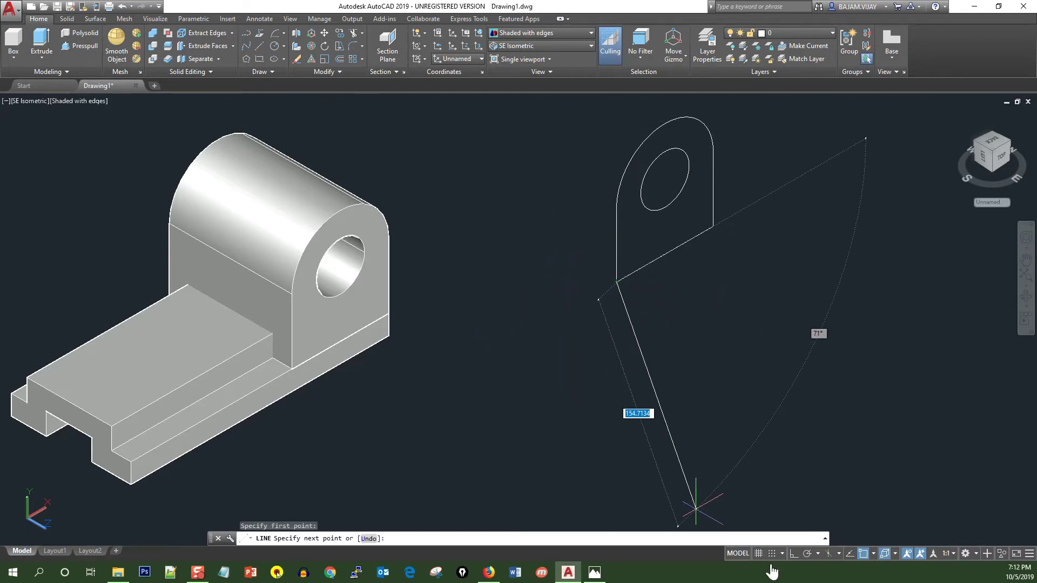
left_click(794, 553)
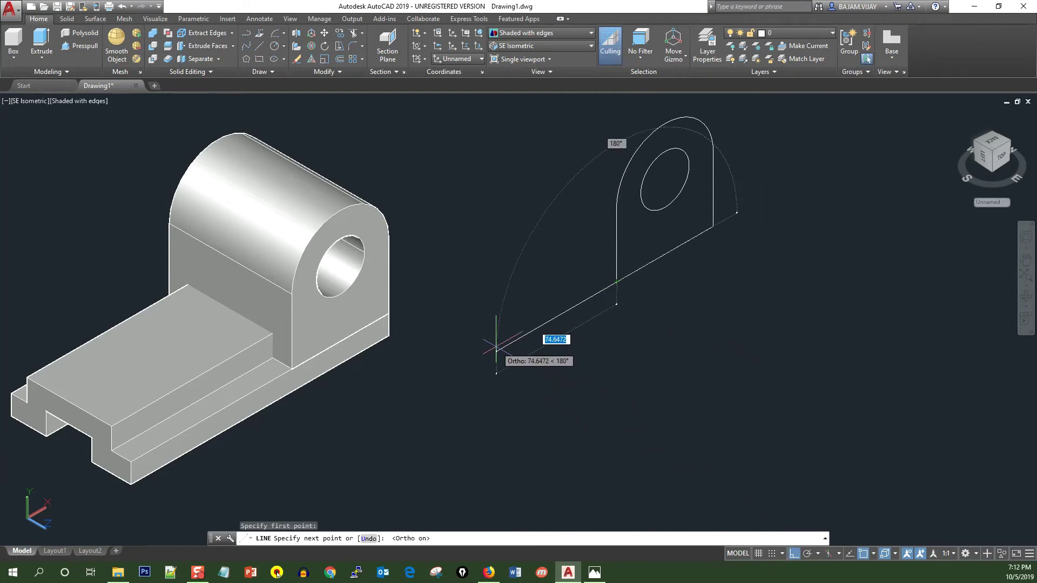
type("10")
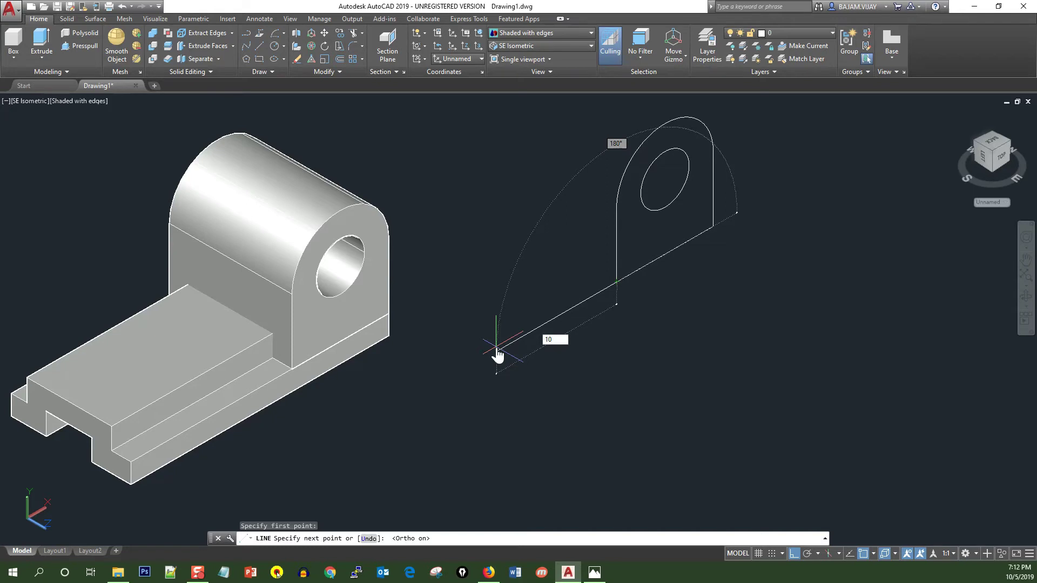
key("Return")
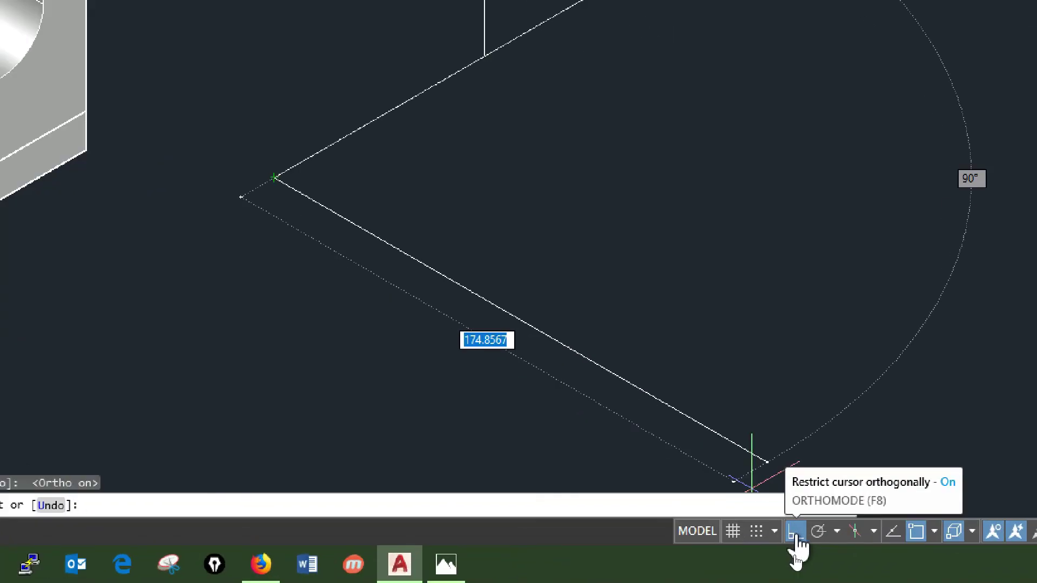
left_click(793, 556)
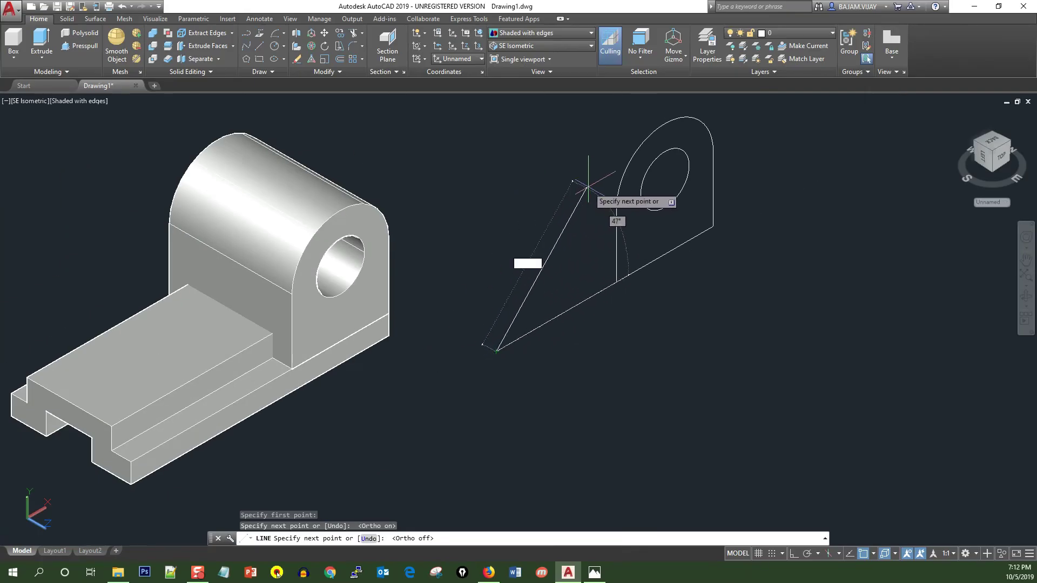
left_click(638, 146)
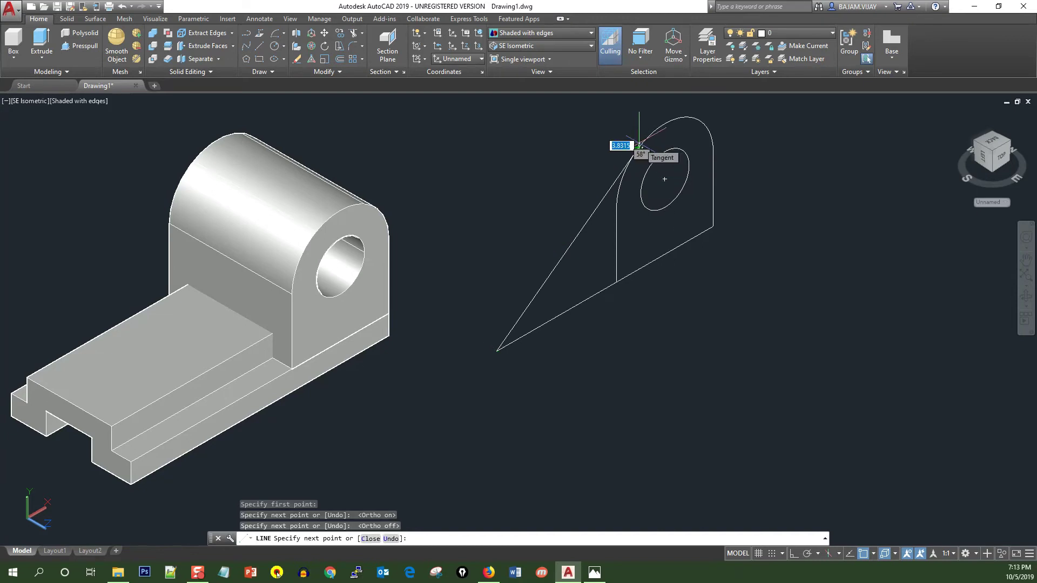
key("Escape")
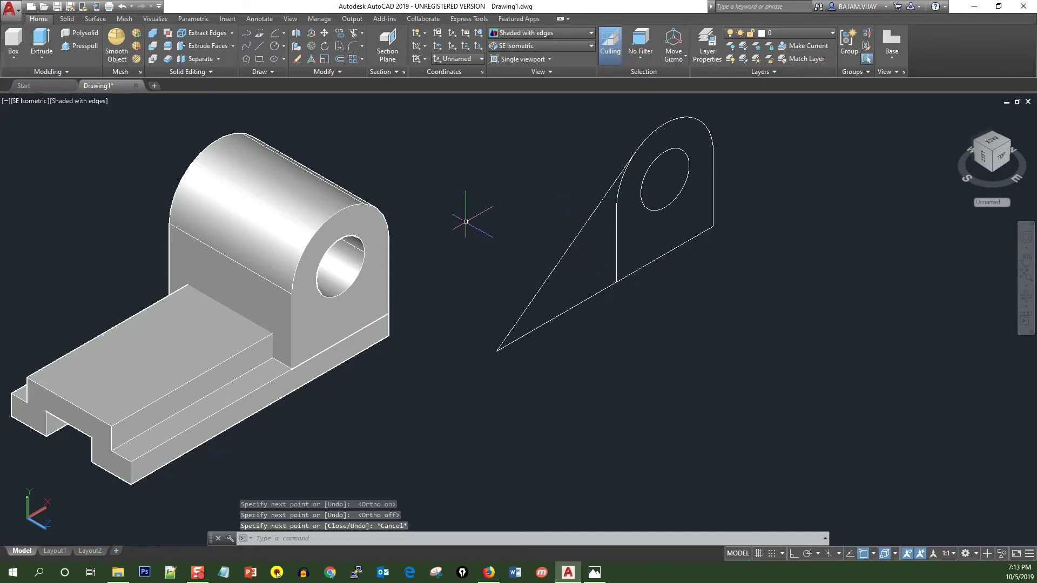
Step: Presspull the triangular rib outline 12 units into a solid
left_click(81, 46)
left_click(586, 253)
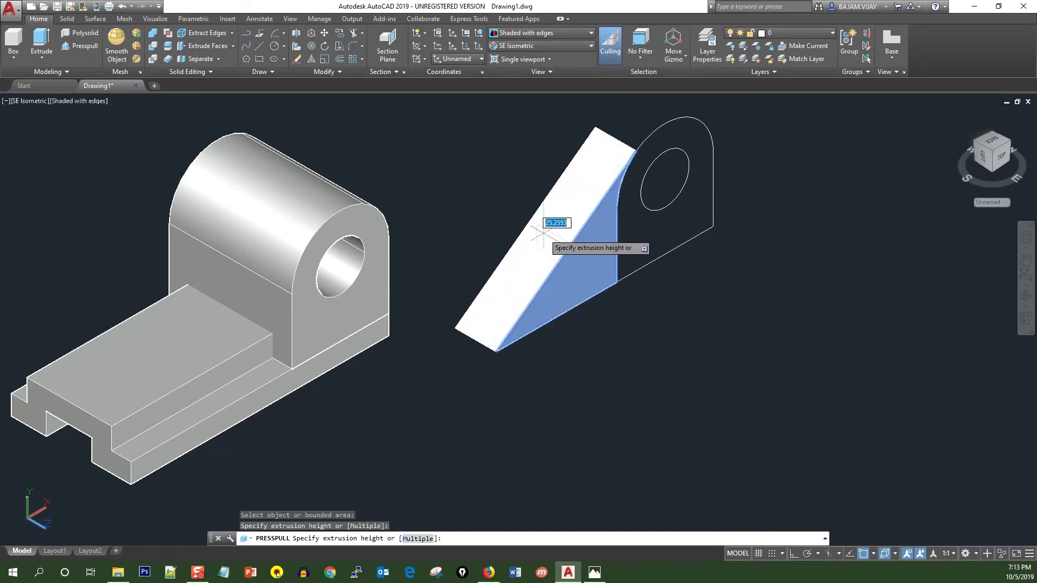
type("1")
key("Return")
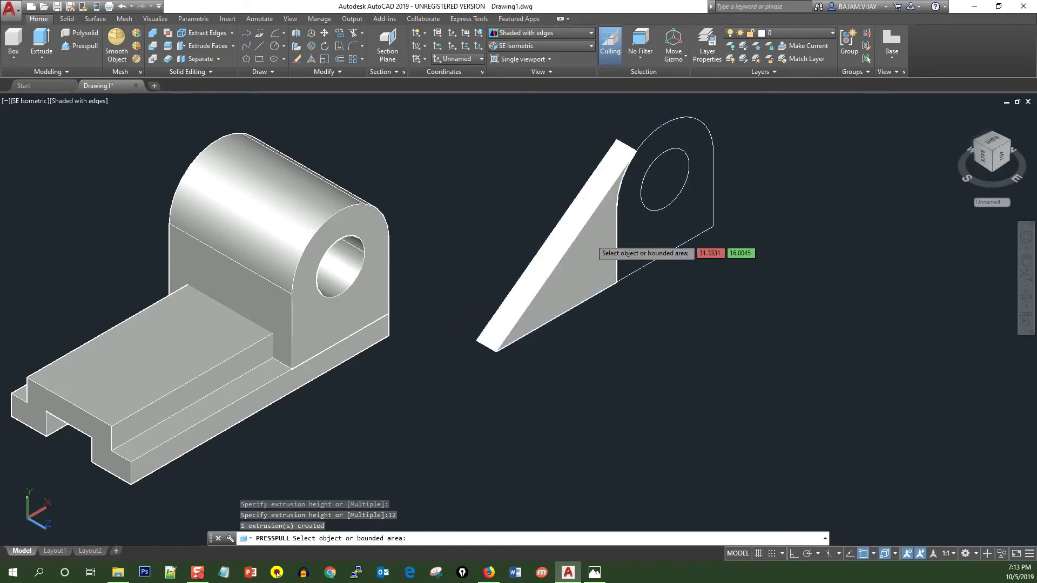
key("Return")
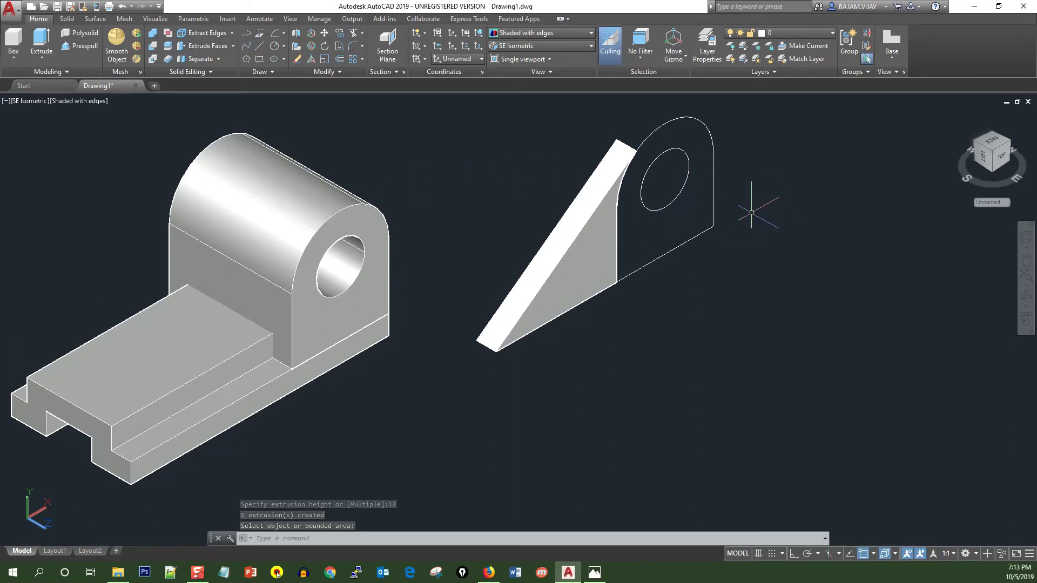
Step: Erase the leftover hole circle, rounded outline and edge lines
type("e")
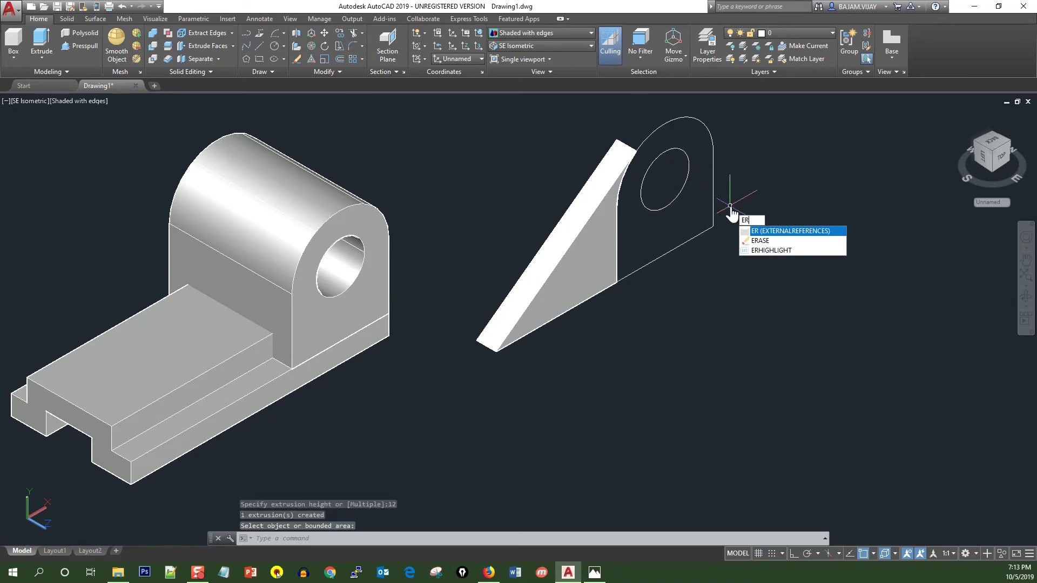
key("Return")
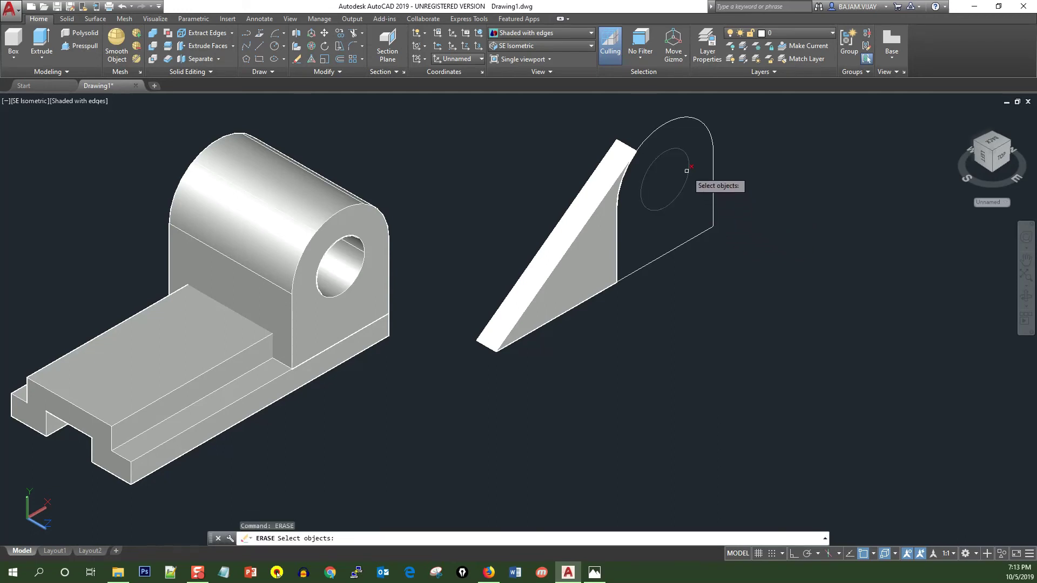
left_click(687, 168)
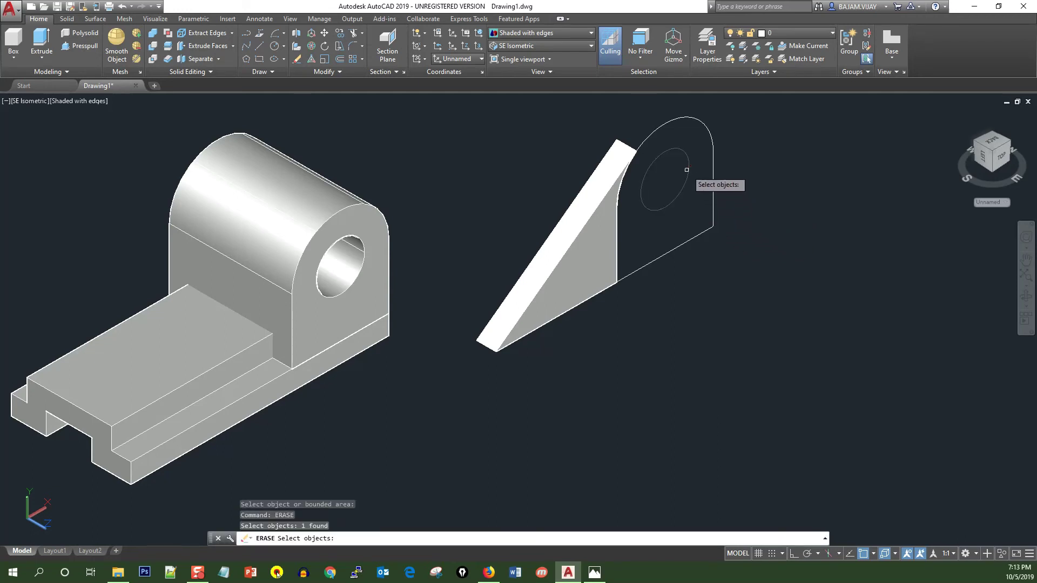
left_click(714, 167)
left_click(713, 142)
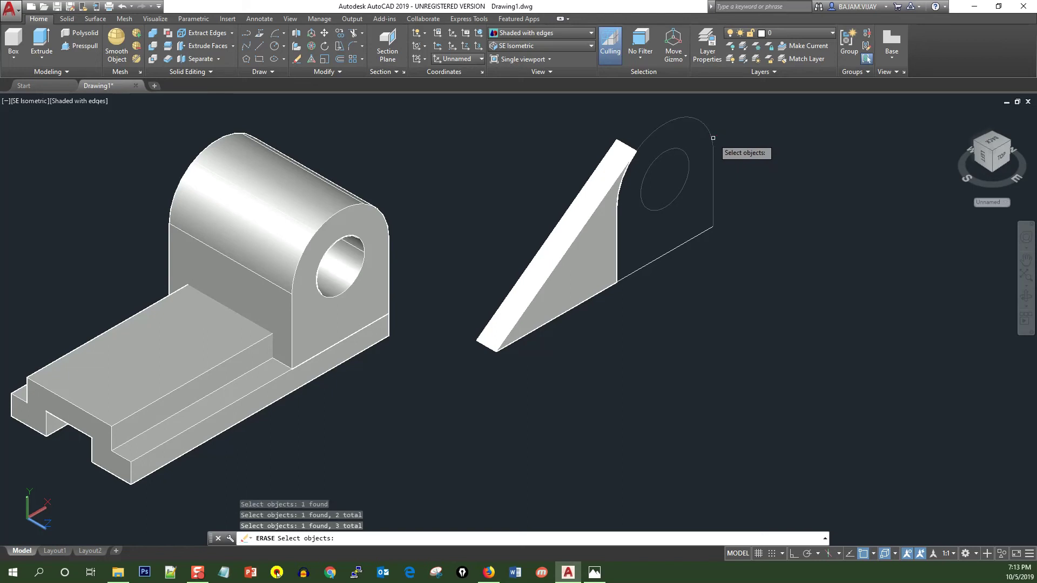
left_click(690, 242)
key("Return")
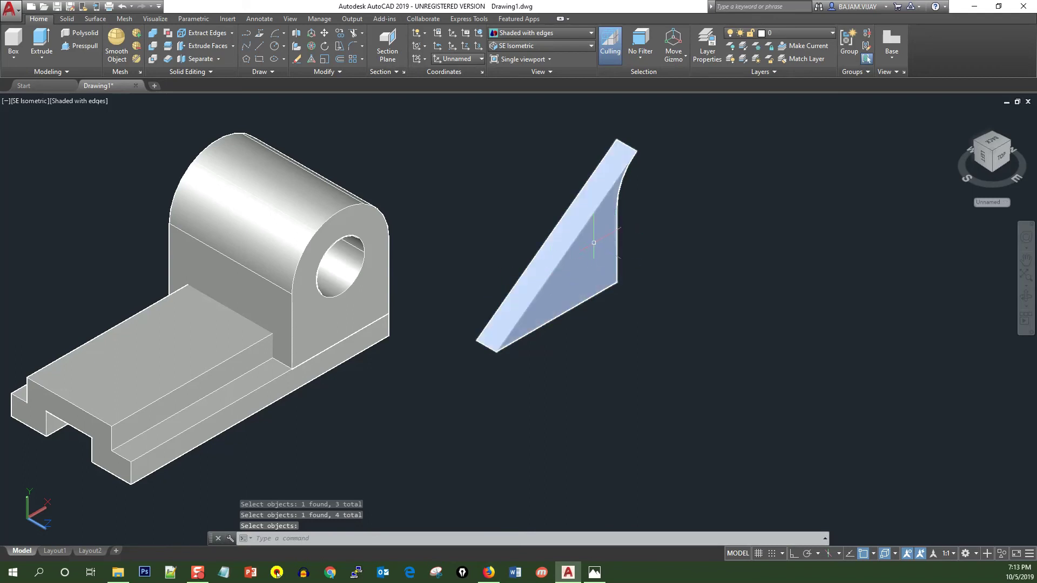
Step: Move the rib wedge from its lower-end midpoint to the base's front-edge midpoint, against the boss
left_click(324, 34)
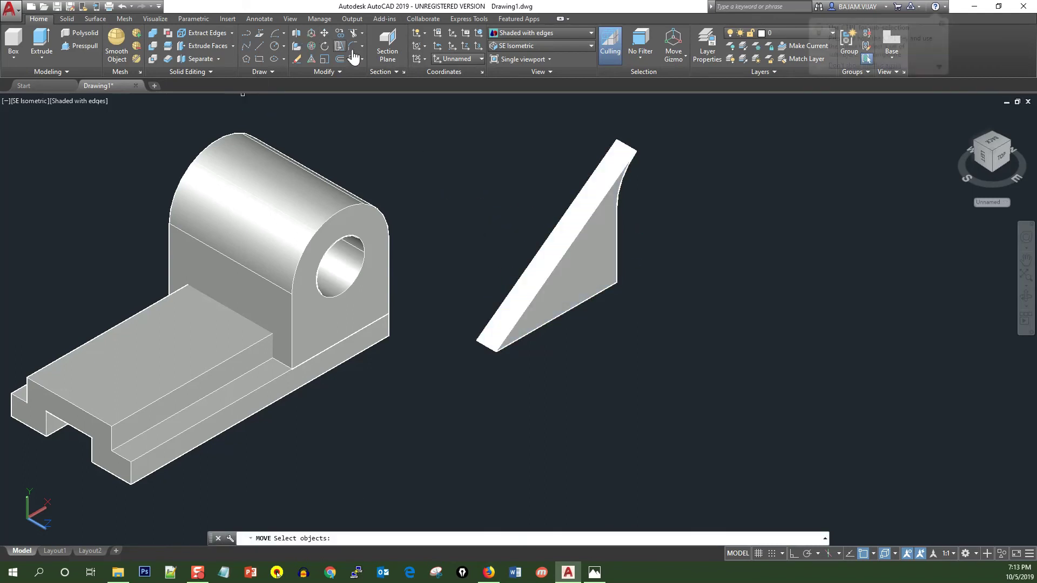
left_click(594, 267)
key("Return")
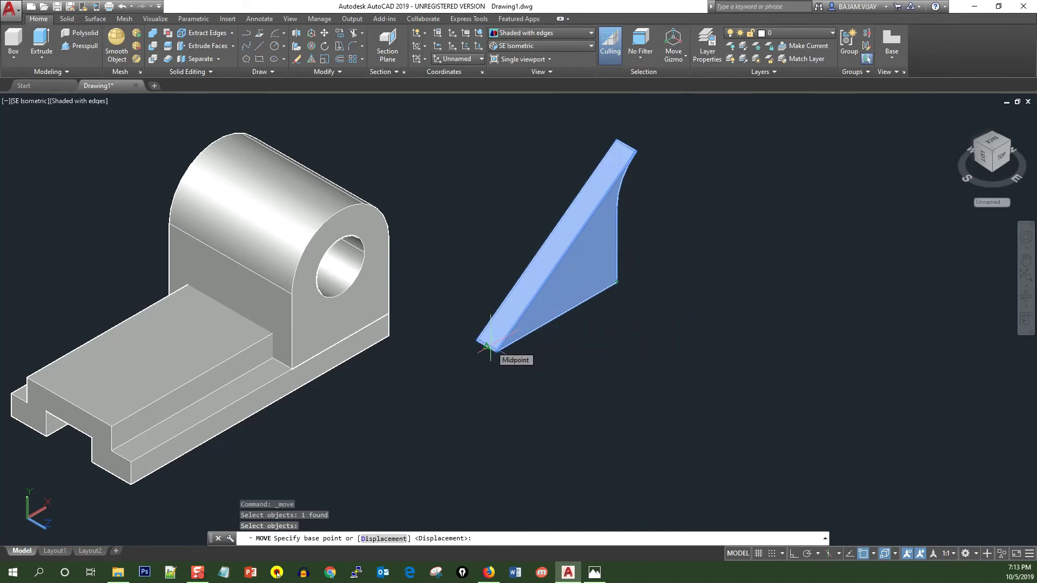
left_click(486, 346)
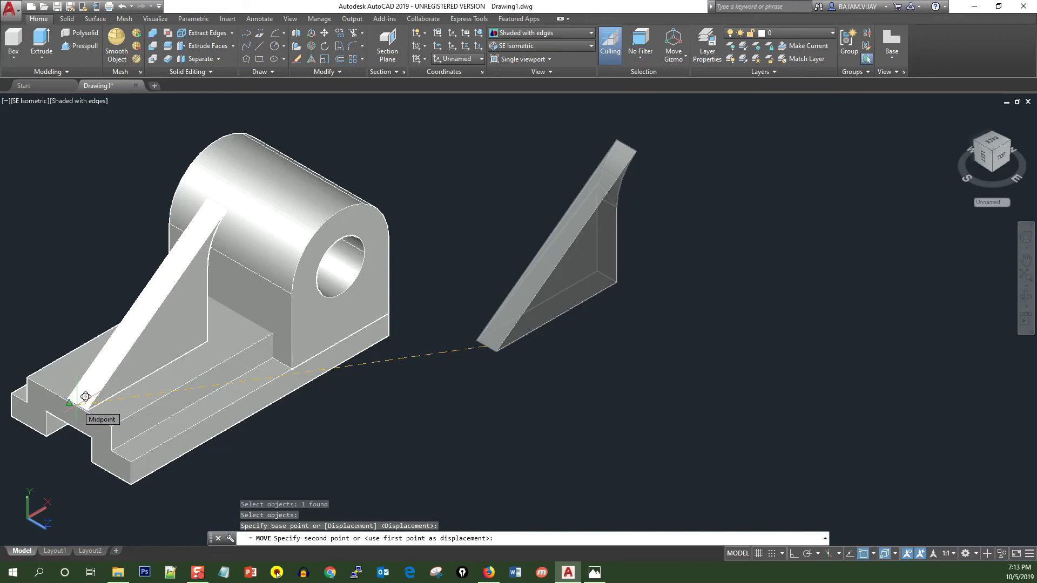
left_click(85, 397)
scroll(132, 297, "up", 2)
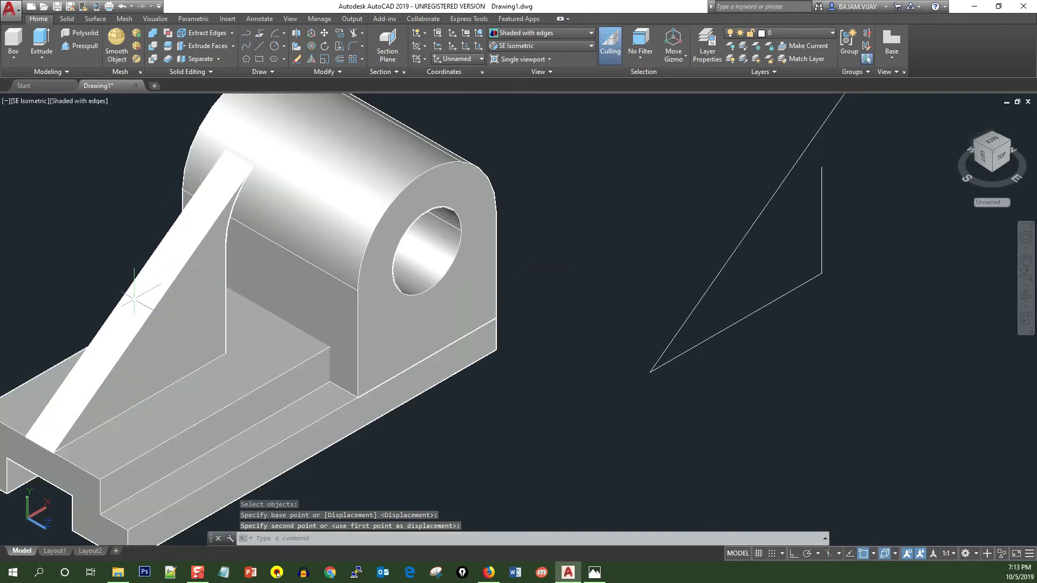
scroll(123, 289, "down", 2)
scroll(123, 289, "down", 2)
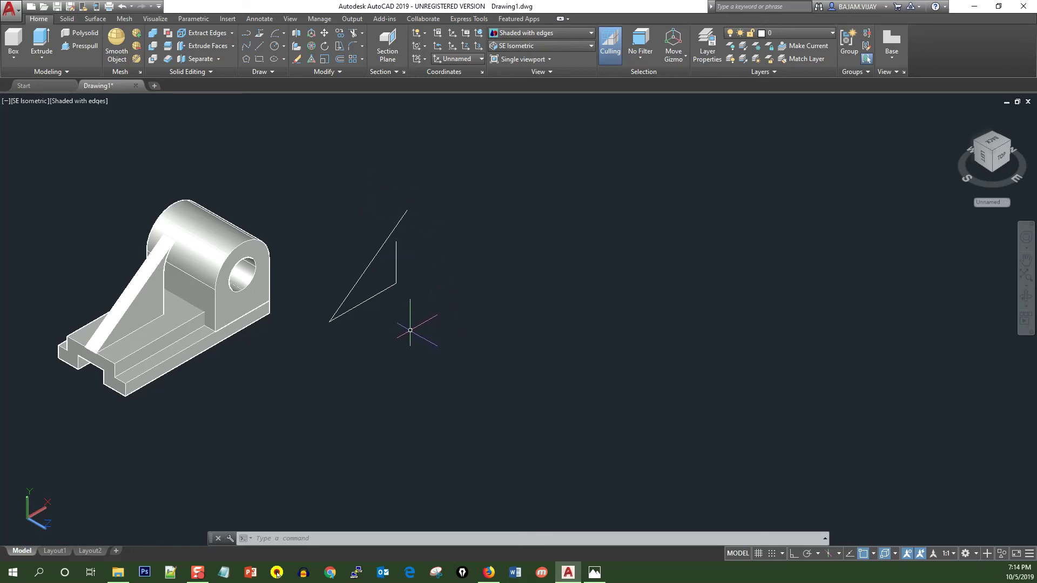
Step: Erase the three leftover rib outline lines, then briefly compare against the 11zzz.jpg reference image
left_click(443, 321)
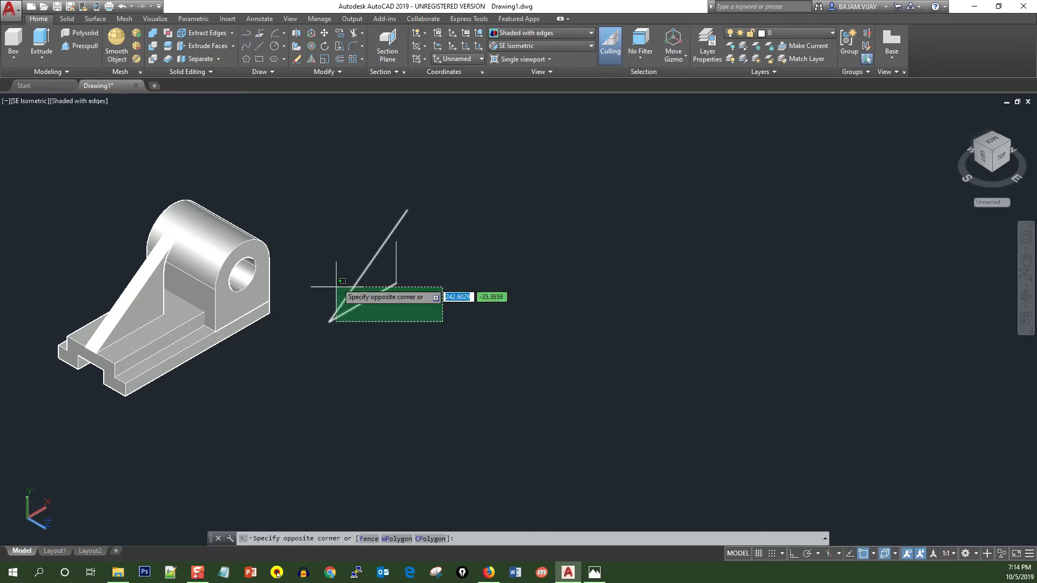
left_click(321, 175)
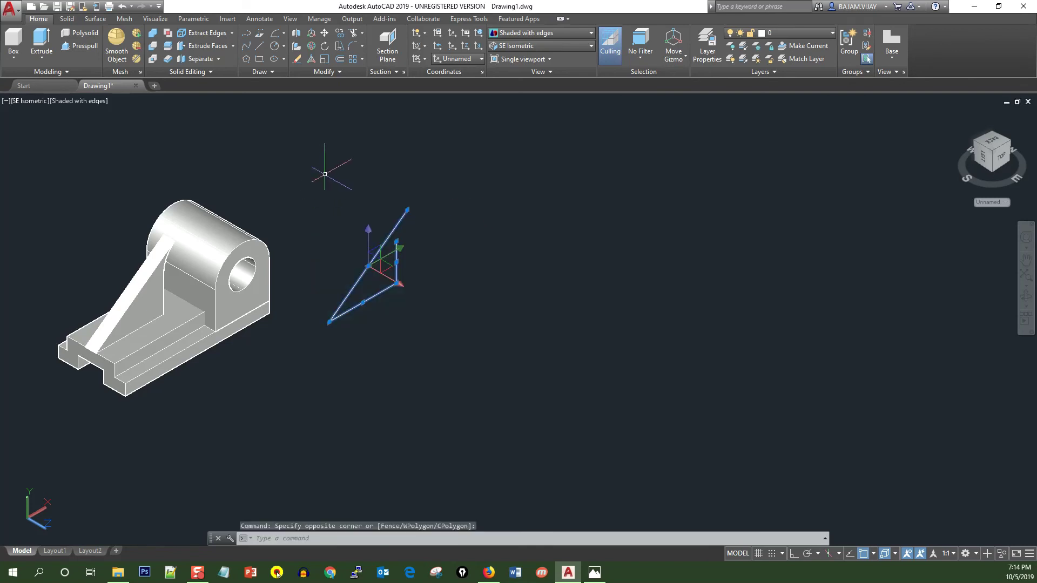
type("r")
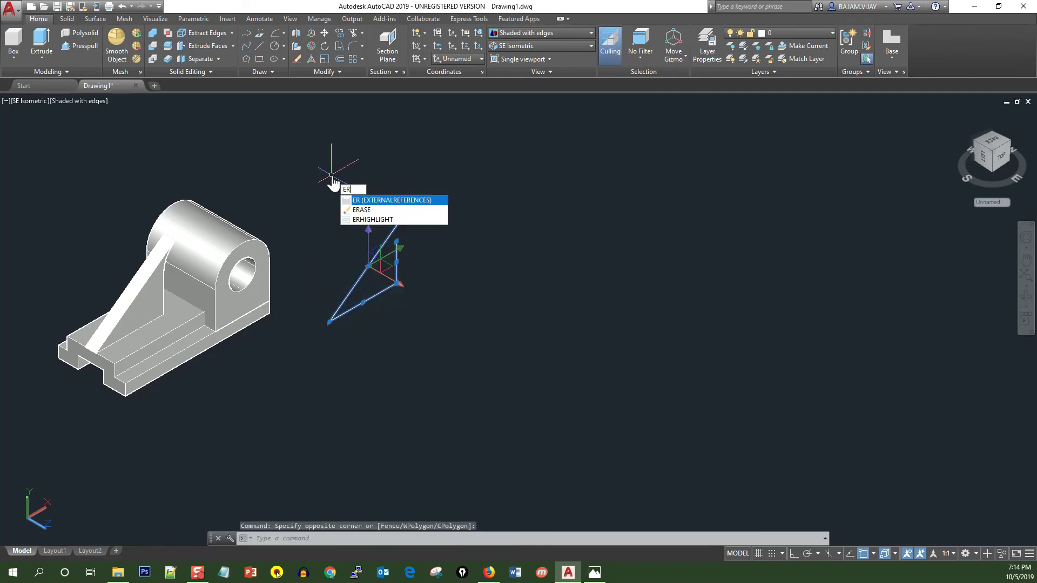
key("Down")
key("Return")
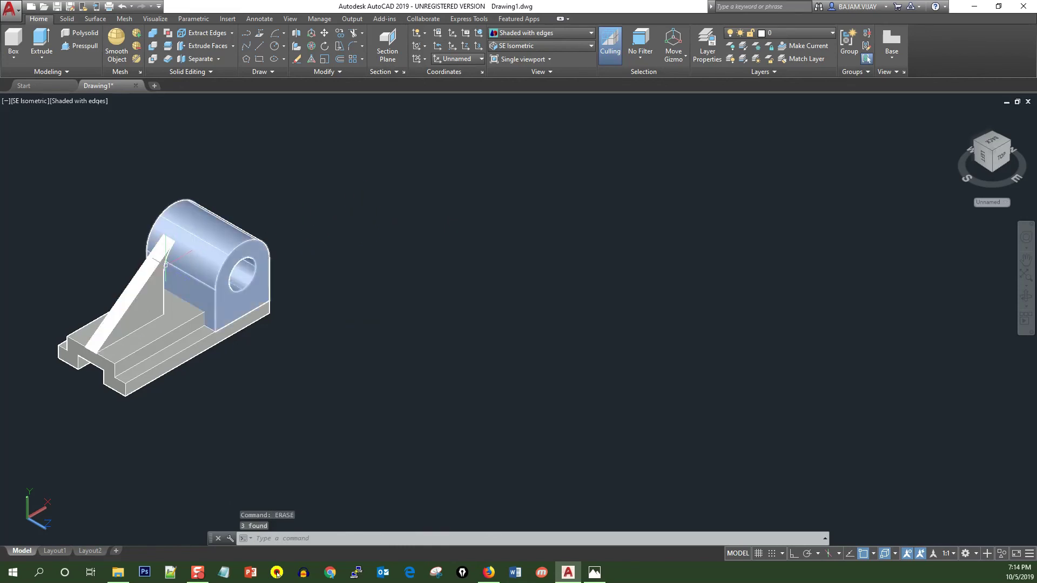
left_click(594, 574)
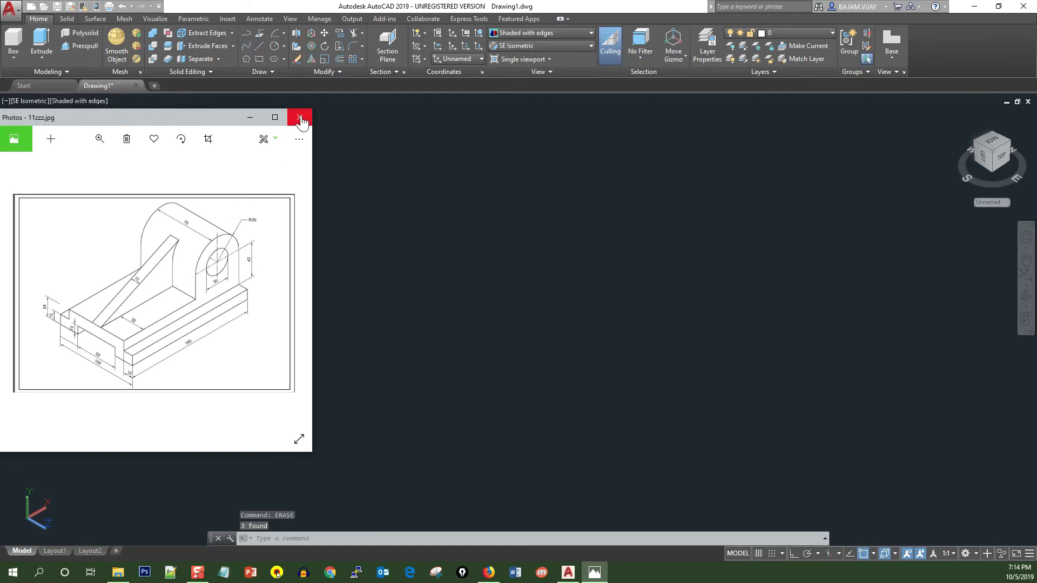
left_click(300, 116)
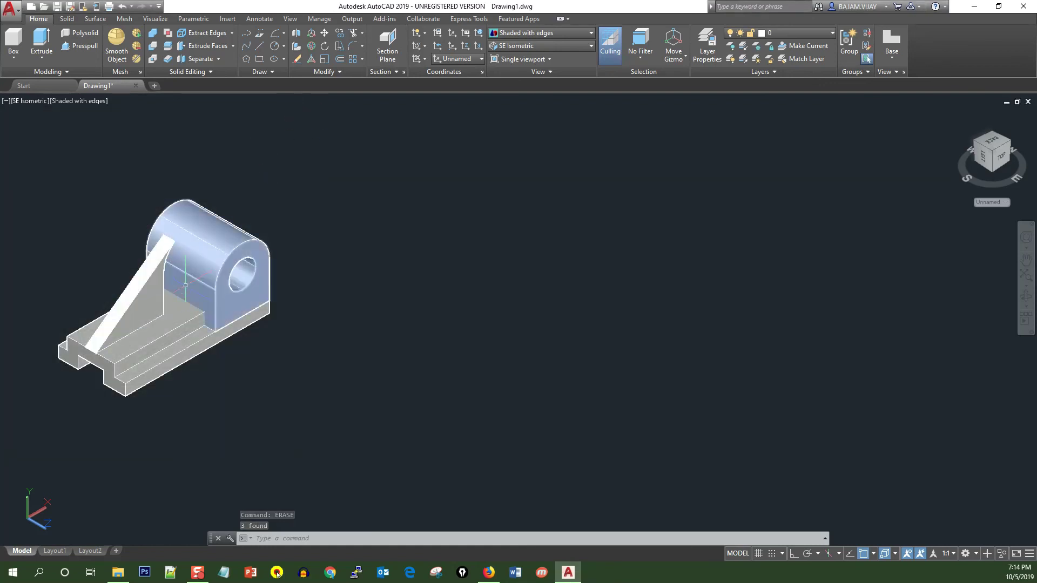
middle_click_drag(179, 295, 537, 276)
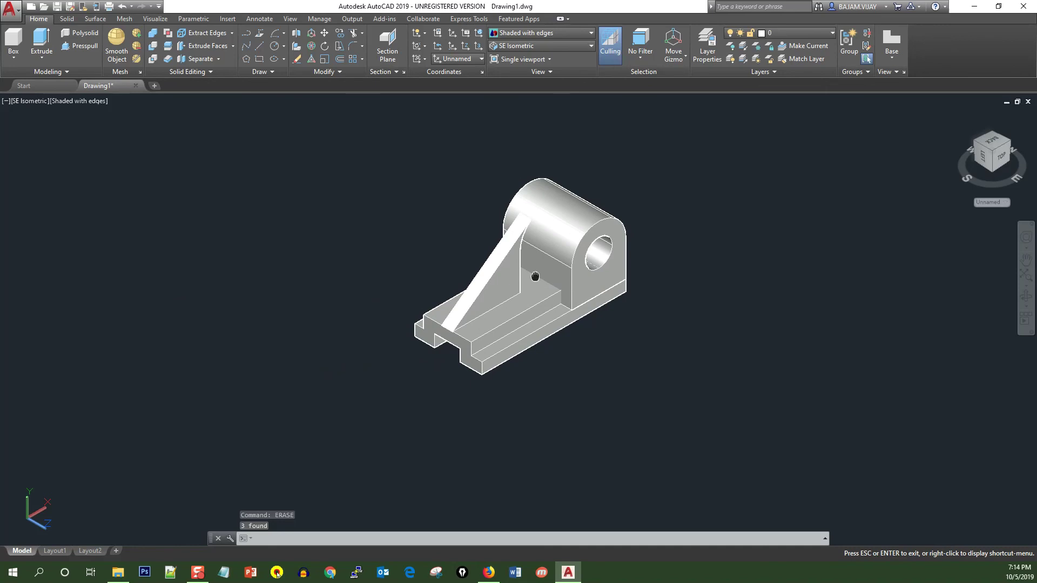
mouse_move(537, 277)
left_mouse_down()
mouse_move(491, 261)
mouse_move(532, 347)
mouse_move(563, 300)
mouse_move(428, 274)
left_mouse_up()
key("Escape")
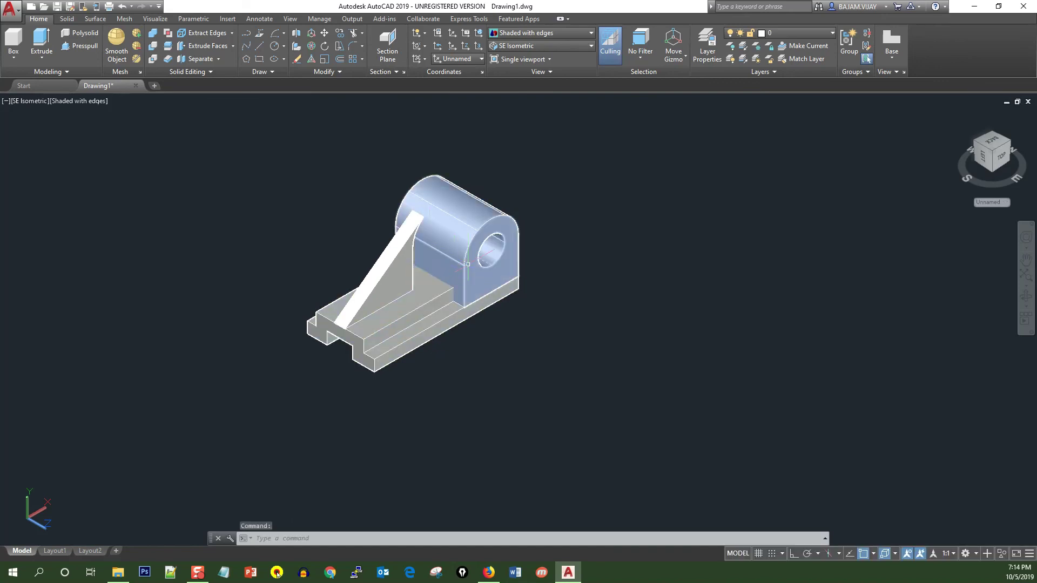
right_click(569, 300, "shift")
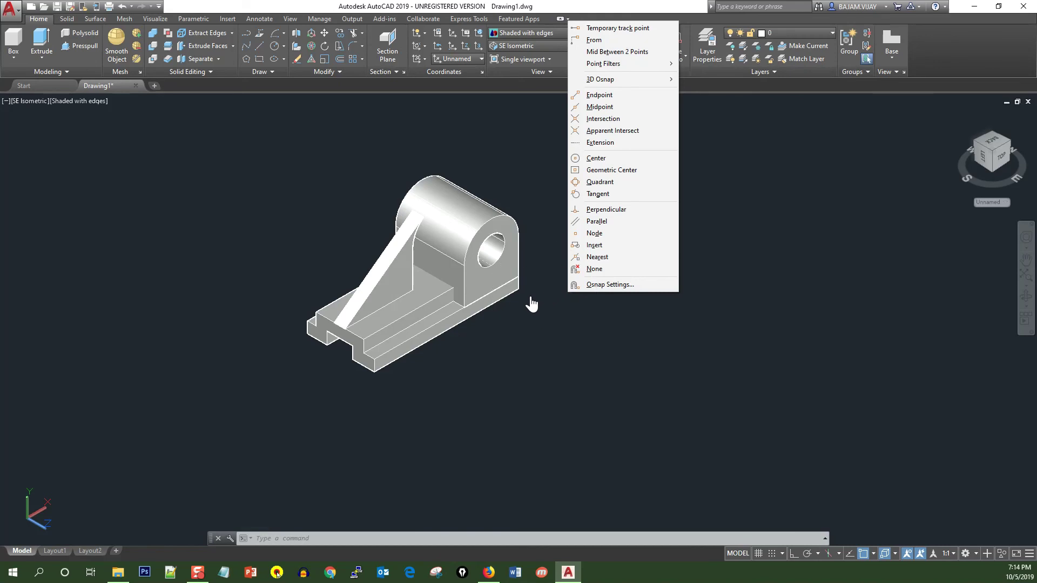
key("Escape")
key("alt")
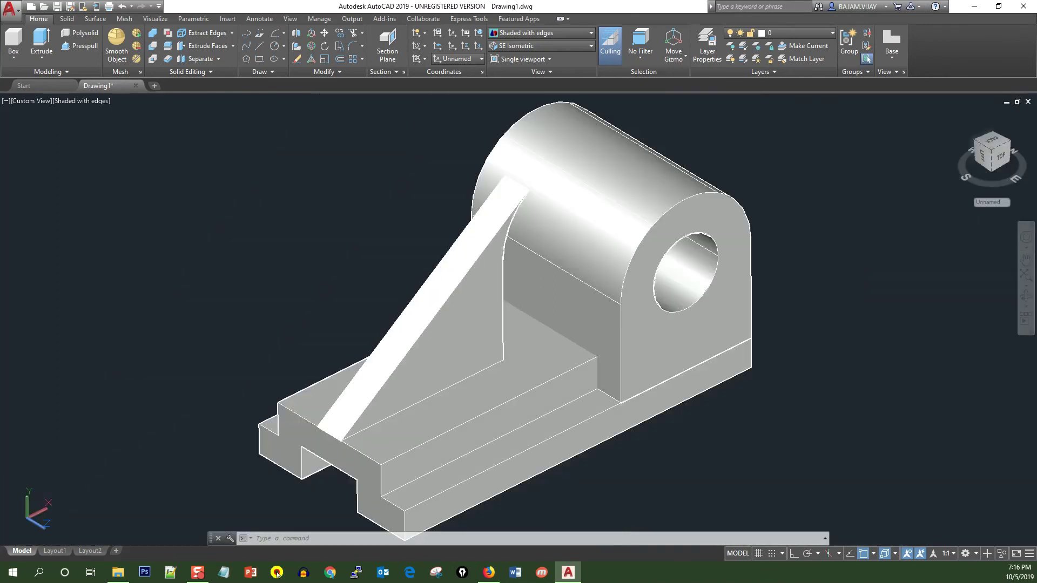
mouse_move(567, 316)
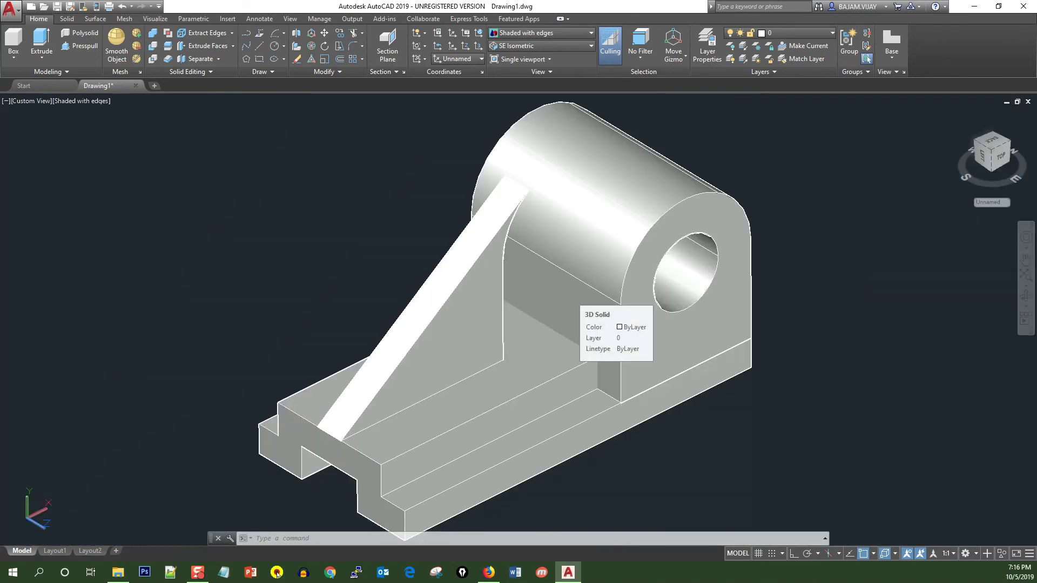
scroll(573, 299, "down", 3)
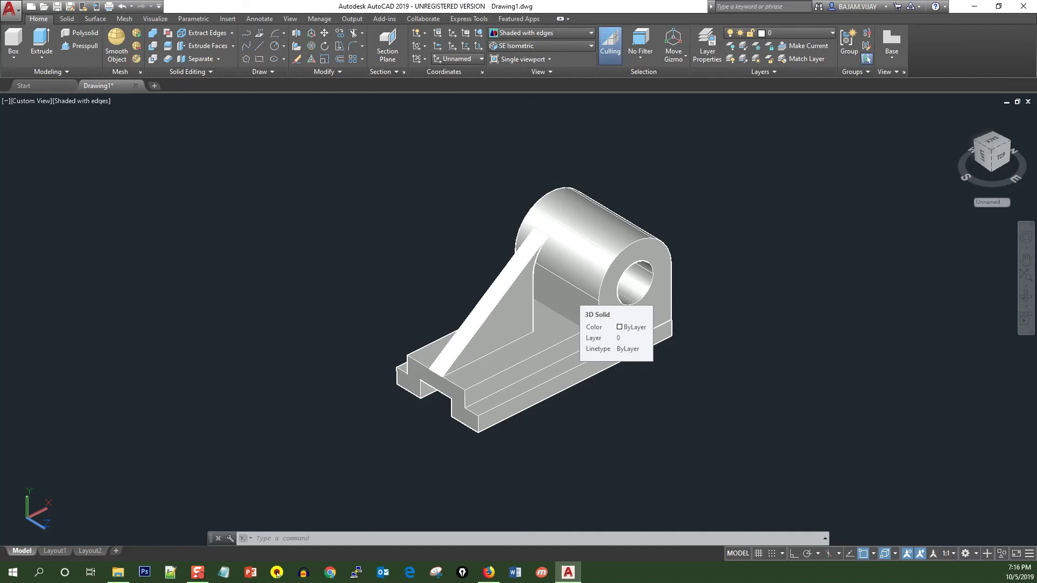
scroll(567, 296, "up", 2)
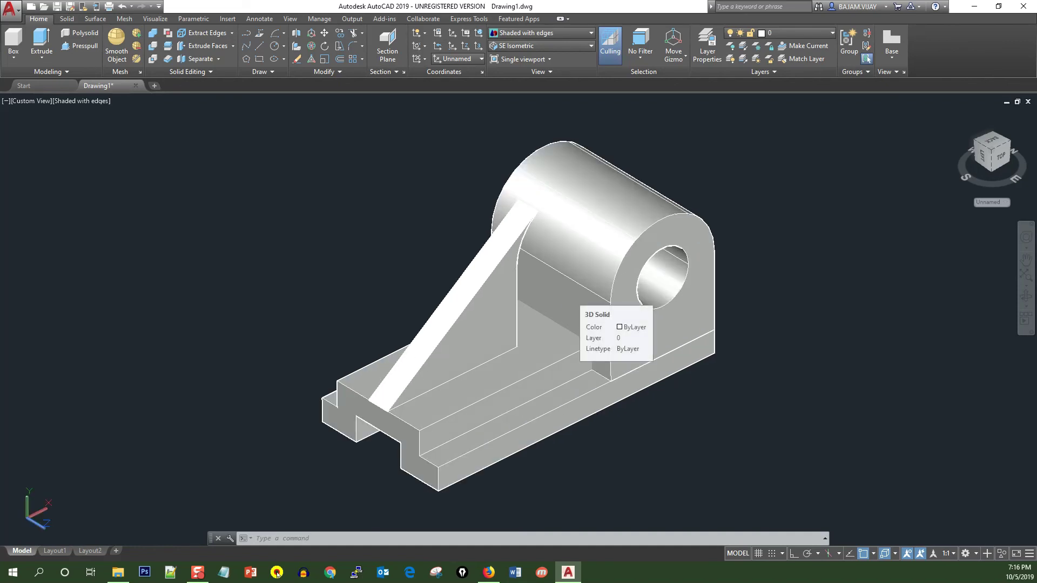
middle_click(570, 298)
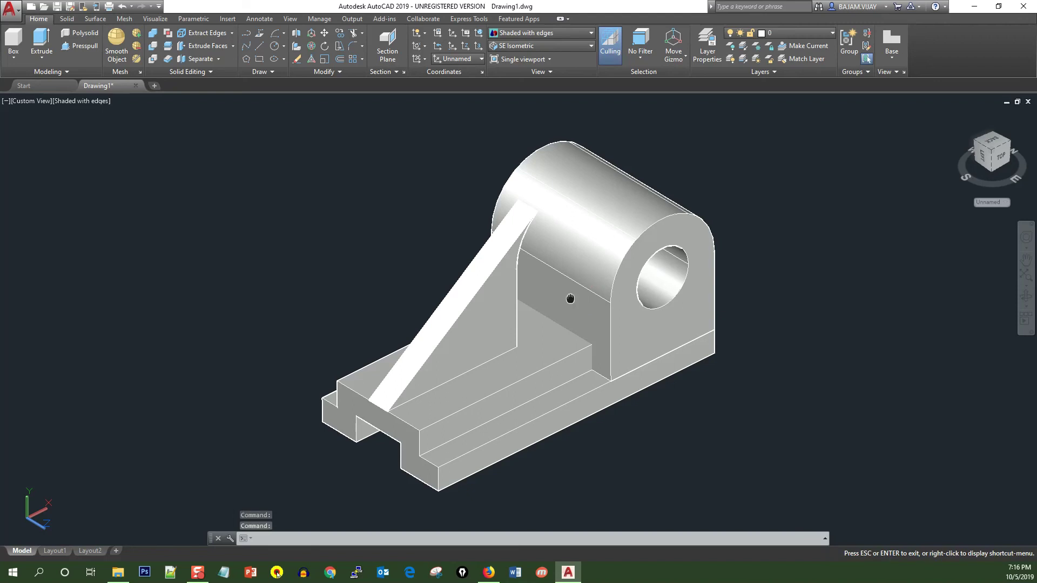
middle_click_drag(570, 298, 630, 271)
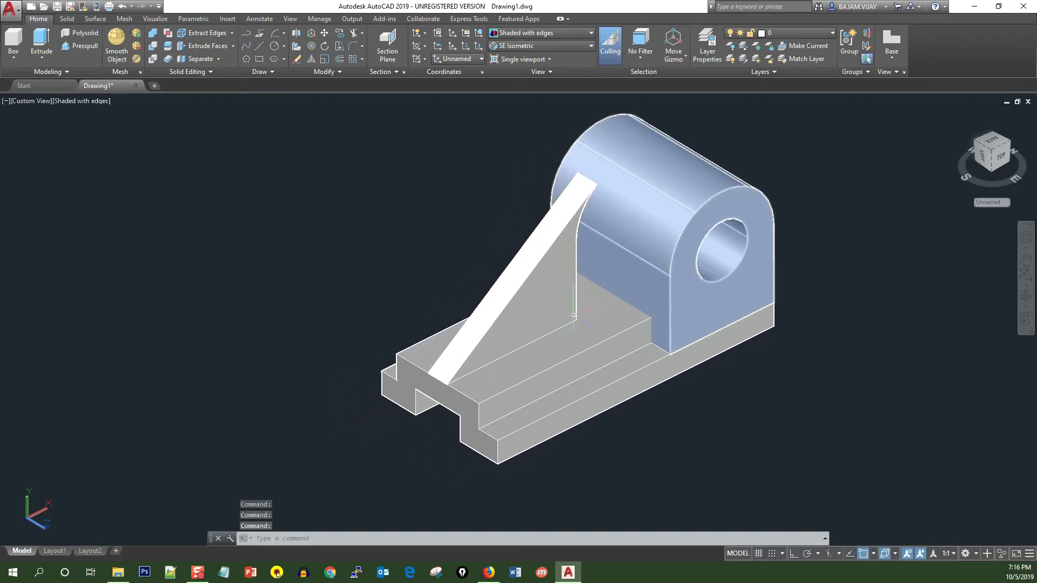